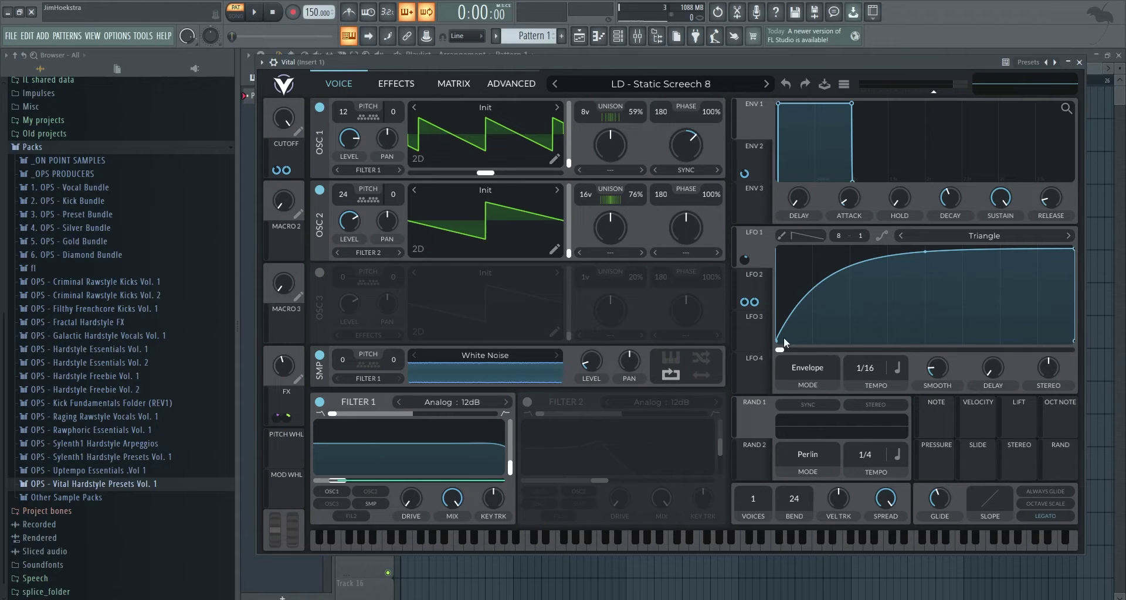
Audition the presets LD - Static Screech 2, 4, 5 and 6 and SC - Corners from the preset browser.
{"action": "left_click", "coordinate": [663, 86]}
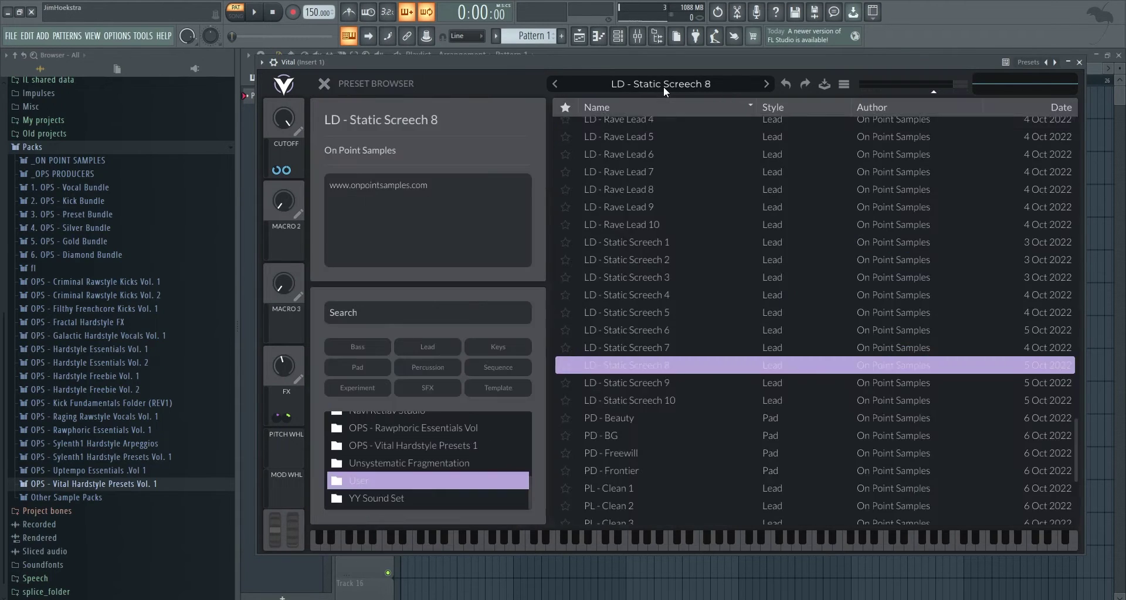
{"action": "left_click", "coordinate": [638, 264]}
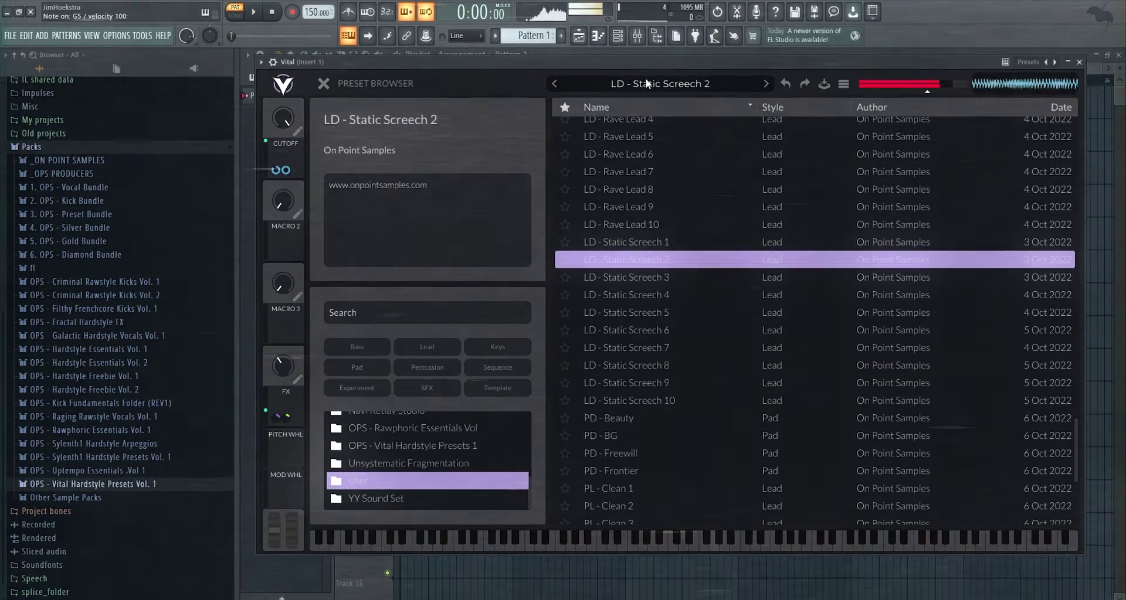
{"action": "left_click", "coordinate": [650, 293]}
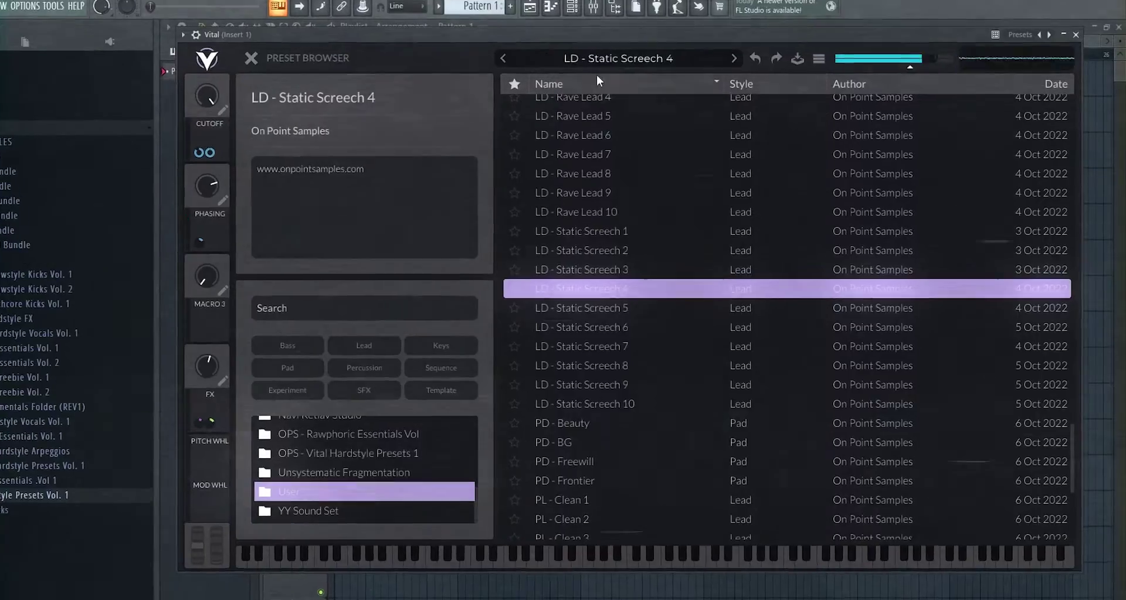
{"action": "left_click", "coordinate": [621, 309]}
{"action": "left_click", "coordinate": [623, 329]}
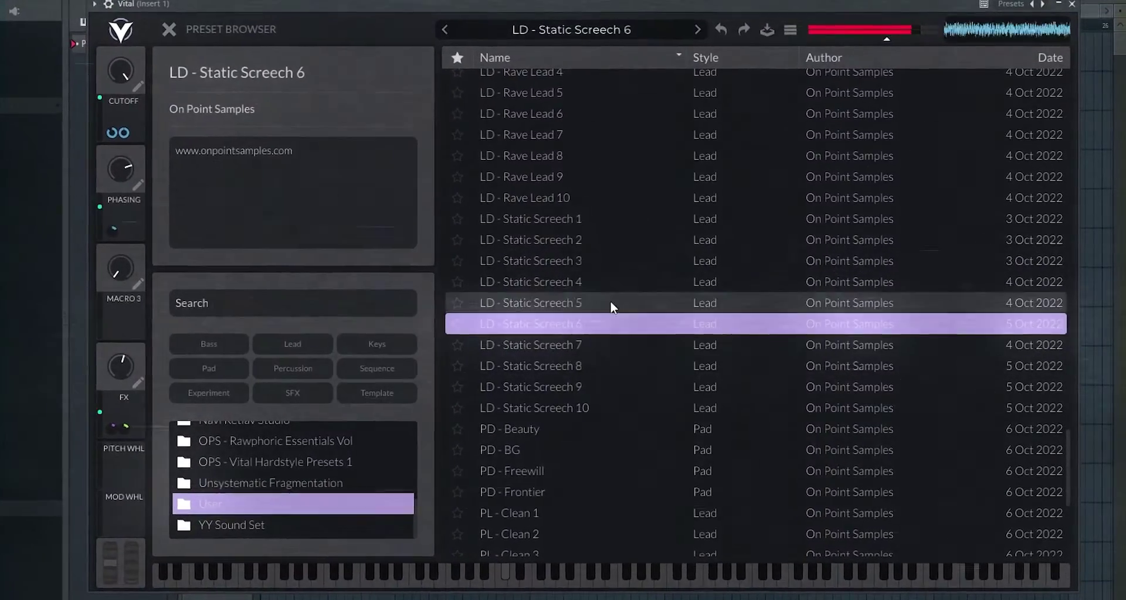
{"action": "scroll", "coordinate": [607, 287], "scroll_direction": "down", "scroll_amount": 5}
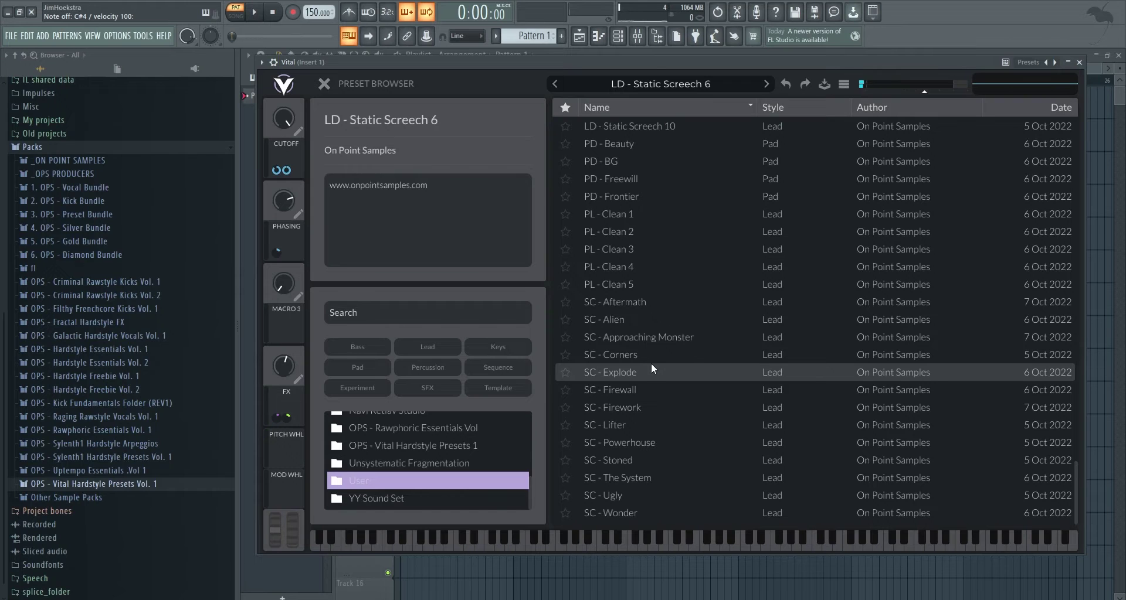
{"action": "left_click", "coordinate": [653, 356]}
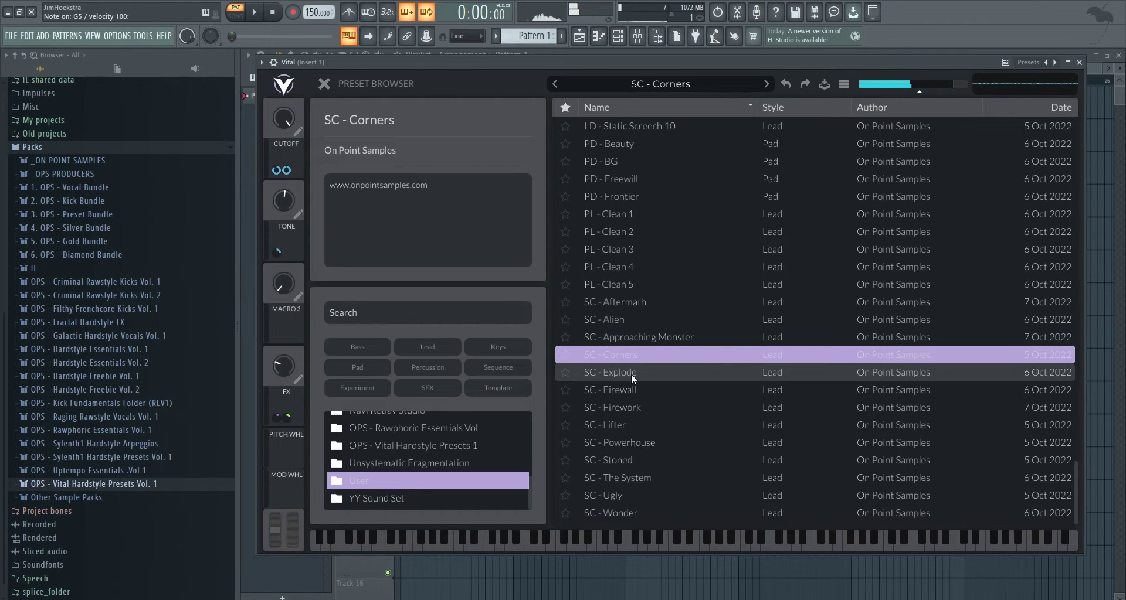
Reopen the Vital channel from the channel rack and initialize its preset.
{"action": "left_click", "coordinate": [619, 36]}
{"action": "left_click", "coordinate": [632, 38]}
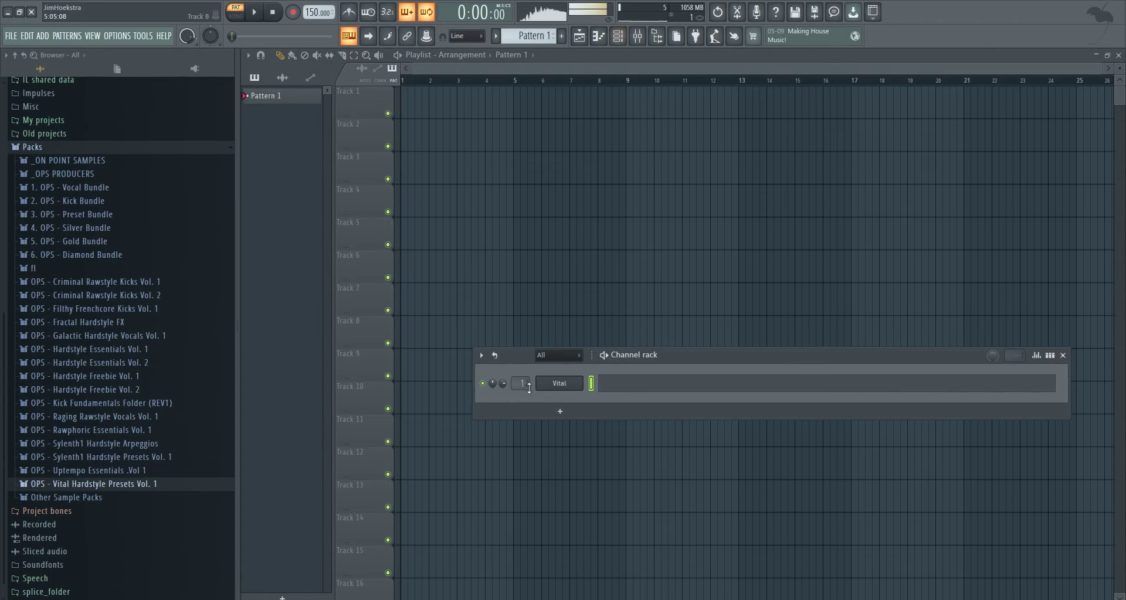
{"action": "left_click", "coordinate": [539, 385]}
{"action": "left_click", "coordinate": [658, 86]}
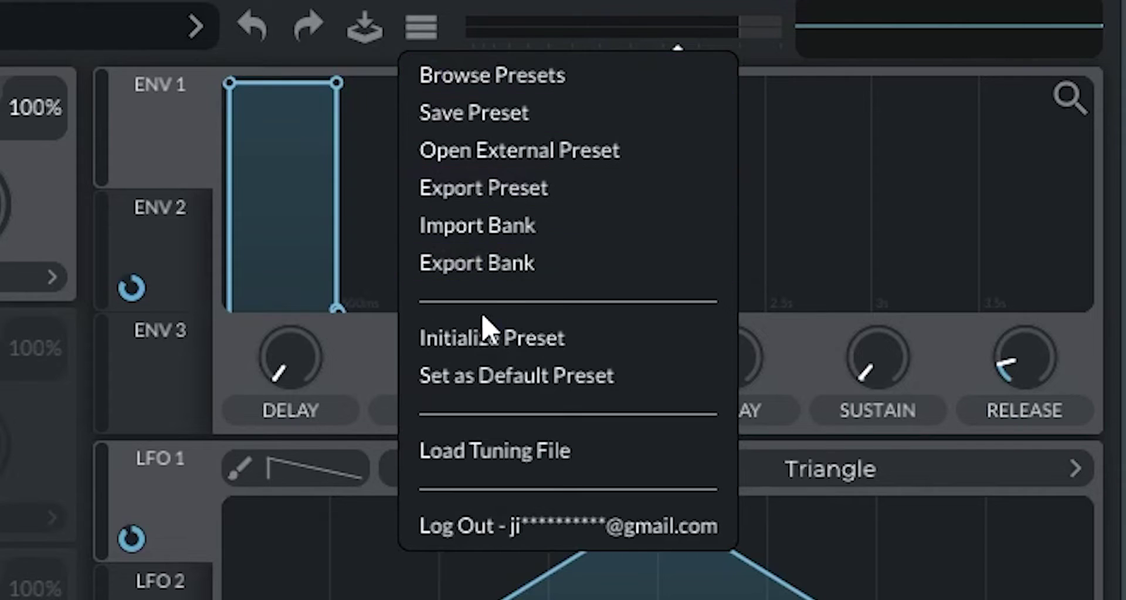
{"action": "left_click", "coordinate": [873, 191]}
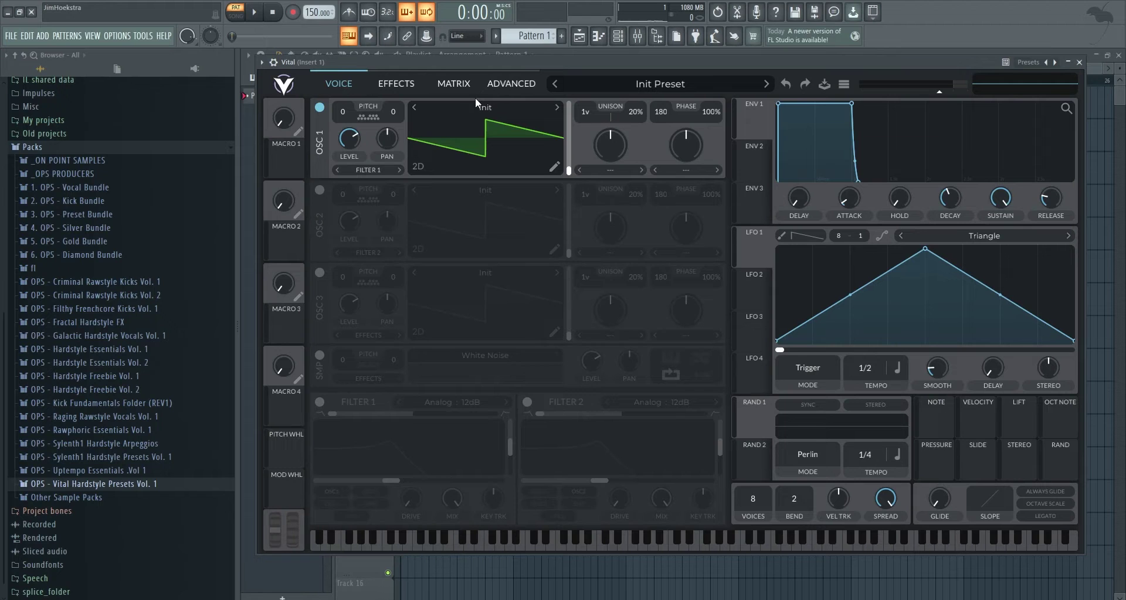
Set oscillator 1's unison to 6 voices with 39% detune.
{"action": "left_click_drag", "start_coordinate": [599, 121], "coordinate": [592, 88]}
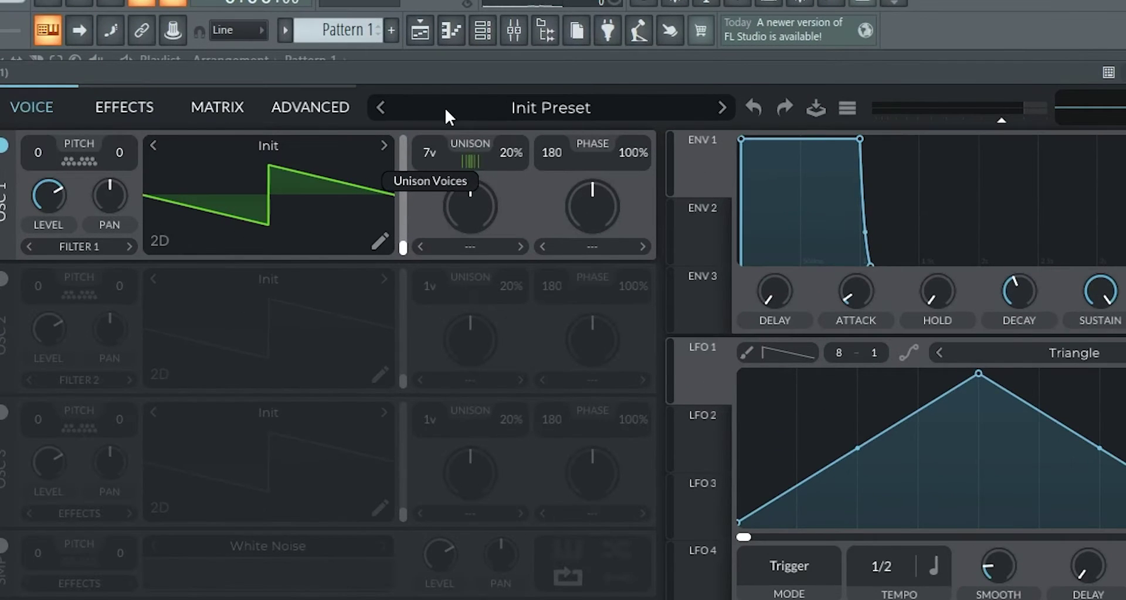
{"action": "left_click_drag", "start_coordinate": [526, 153], "coordinate": [526, 123]}
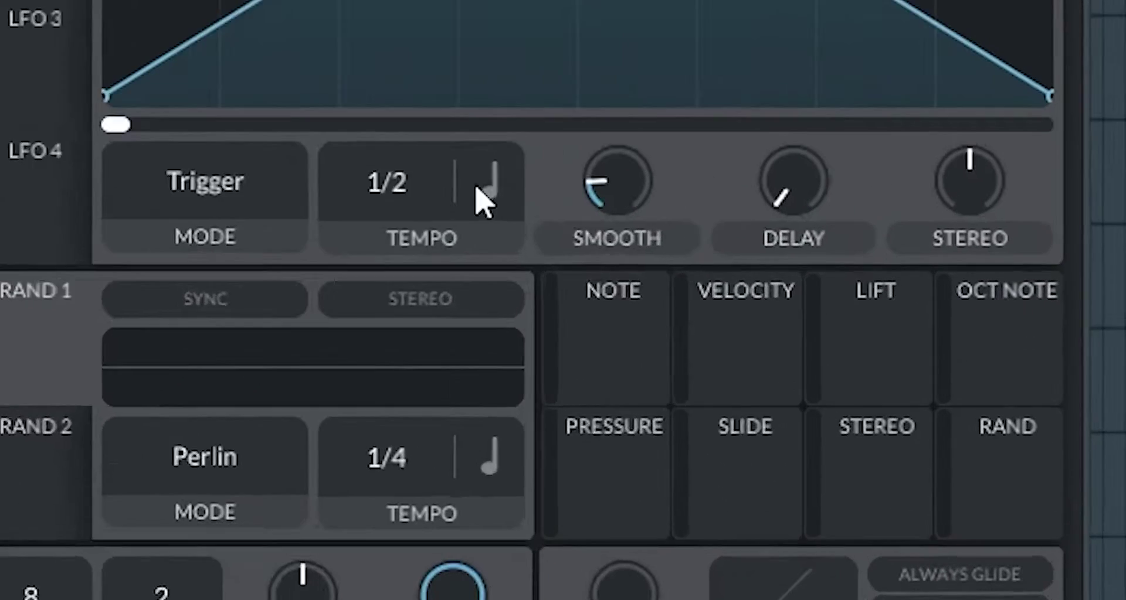
Switch LFO 1's rate to seconds at about 0.055 secs and assign it to oscillator 1's fine tune.
{"action": "left_click", "coordinate": [897, 370]}
{"action": "left_click", "coordinate": [907, 388]}
{"action": "left_click_drag", "start_coordinate": [238, 149], "coordinate": [317, 67]}
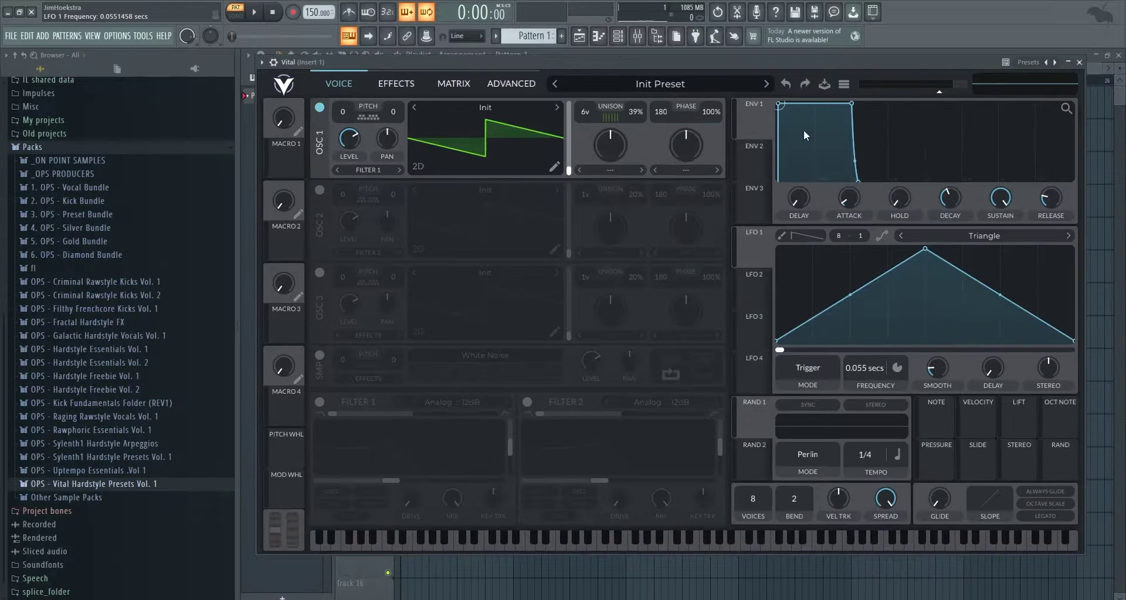
{"action": "left_click_drag", "start_coordinate": [754, 250], "coordinate": [396, 132]}
{"action": "key", "text": "s"}
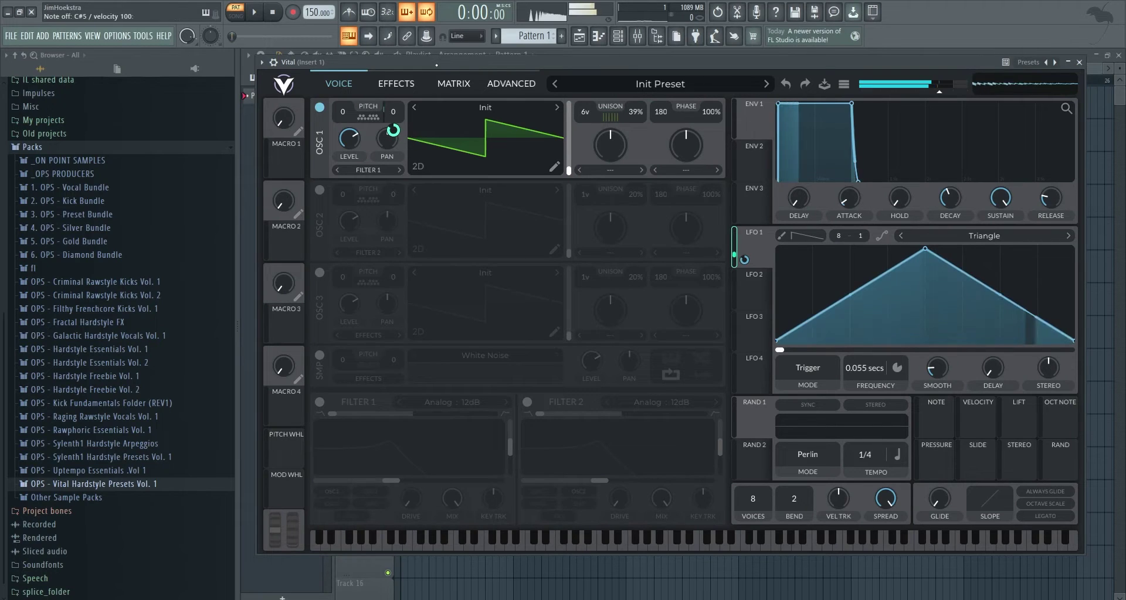
Toggle the bipolar option of the LFO 1 to Osc 1 Tune modulation in the modulation matrix.
{"action": "left_click", "coordinate": [402, 86]}
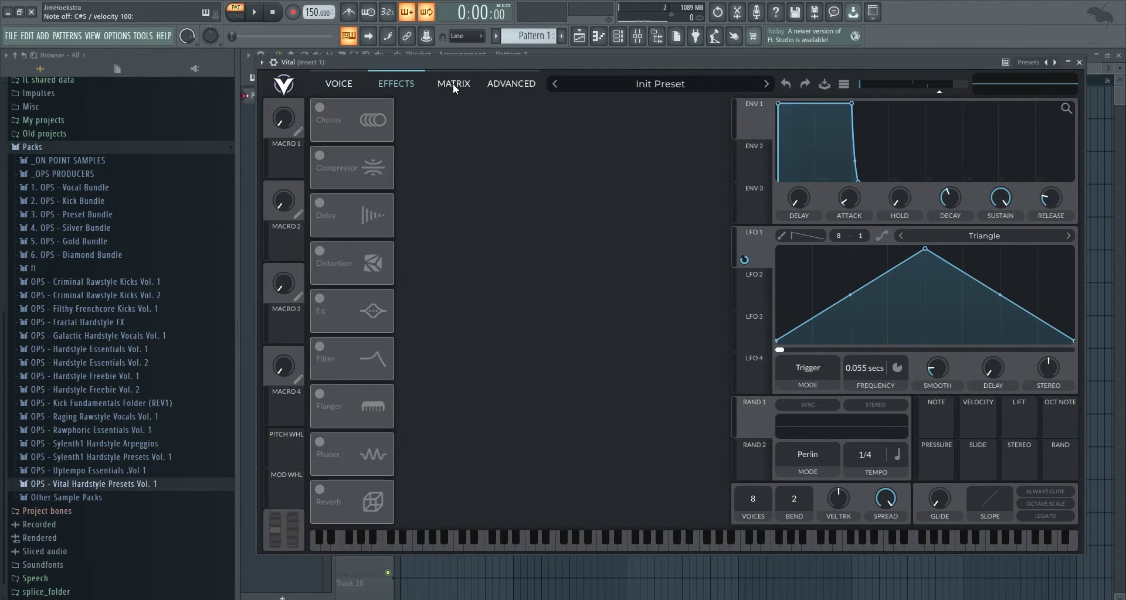
{"action": "left_click", "coordinate": [453, 83]}
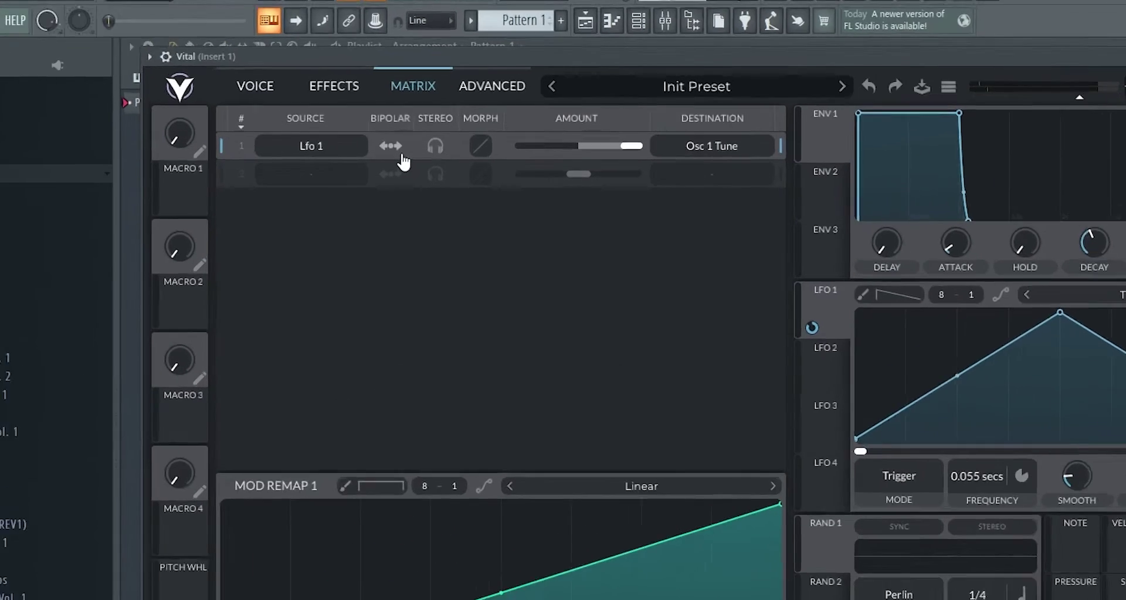
{"action": "left_click", "coordinate": [437, 128]}
{"action": "left_click", "coordinate": [368, 154]}
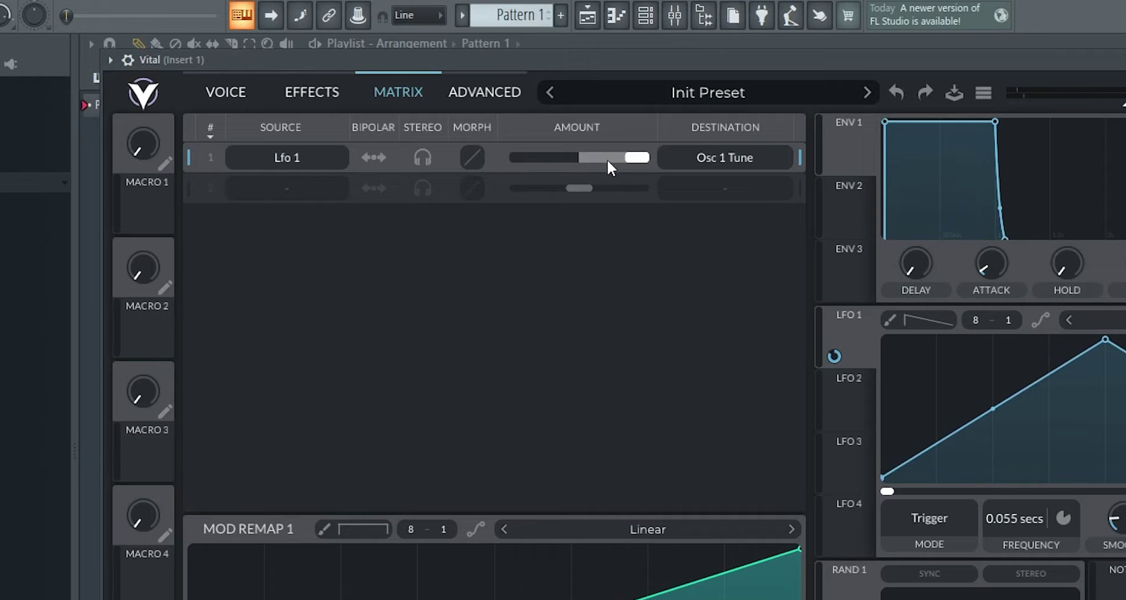
{"action": "left_click", "coordinate": [372, 158]}
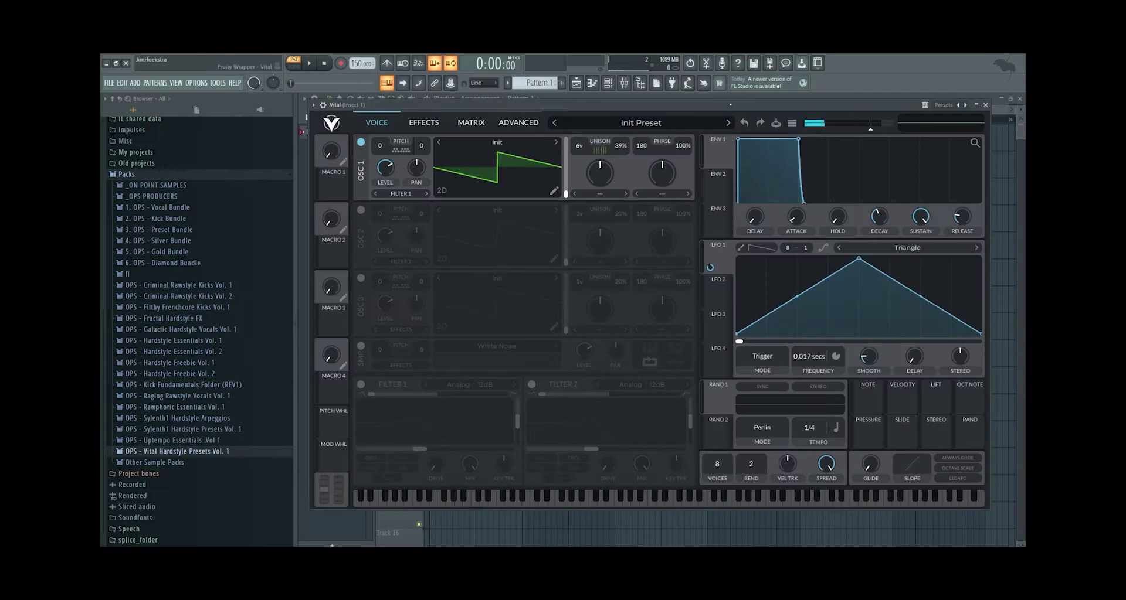
Raise oscillator 1's unison to 12 voices and shorten envelope 1's release.
{"action": "left_click_drag", "start_coordinate": [579, 145], "coordinate": [581, 127]}
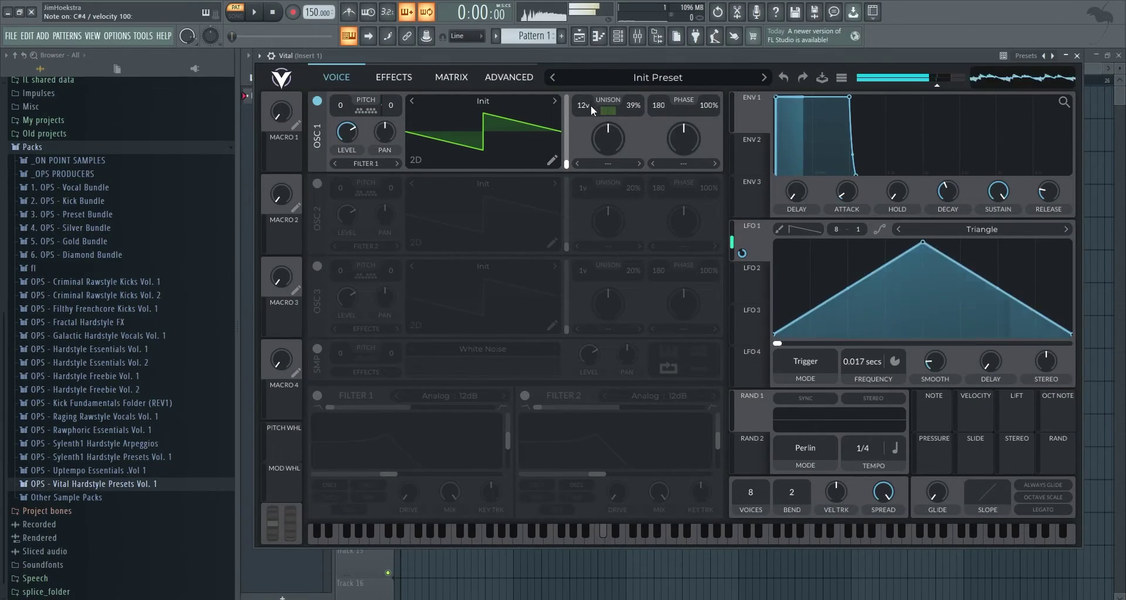
{"action": "left_click_drag", "start_coordinate": [1060, 202], "coordinate": [1059, 210]}
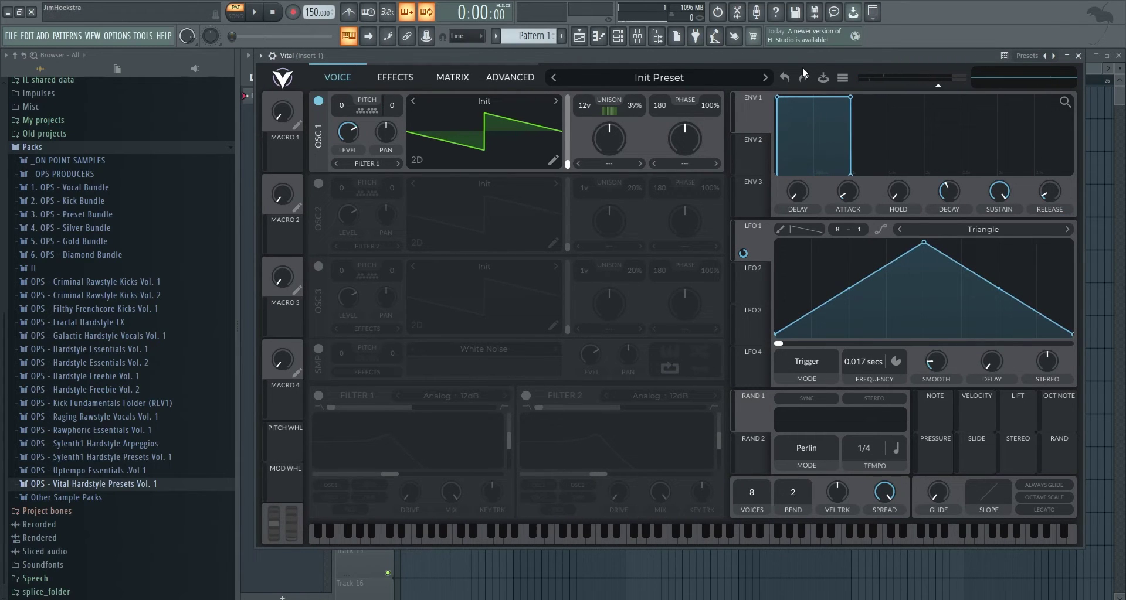
{"action": "left_click_drag", "start_coordinate": [804, 58], "coordinate": [812, 67]}
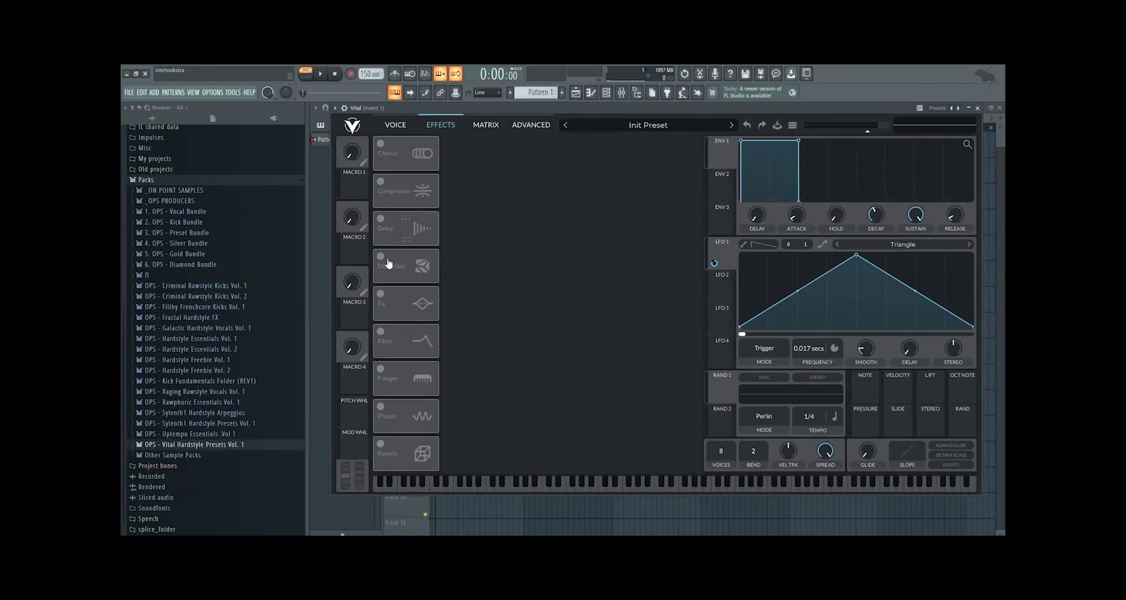
Enable the distortion, reverb and delay effects, and move the delay to just before the reverb.
{"action": "left_click", "coordinate": [331, 245]}
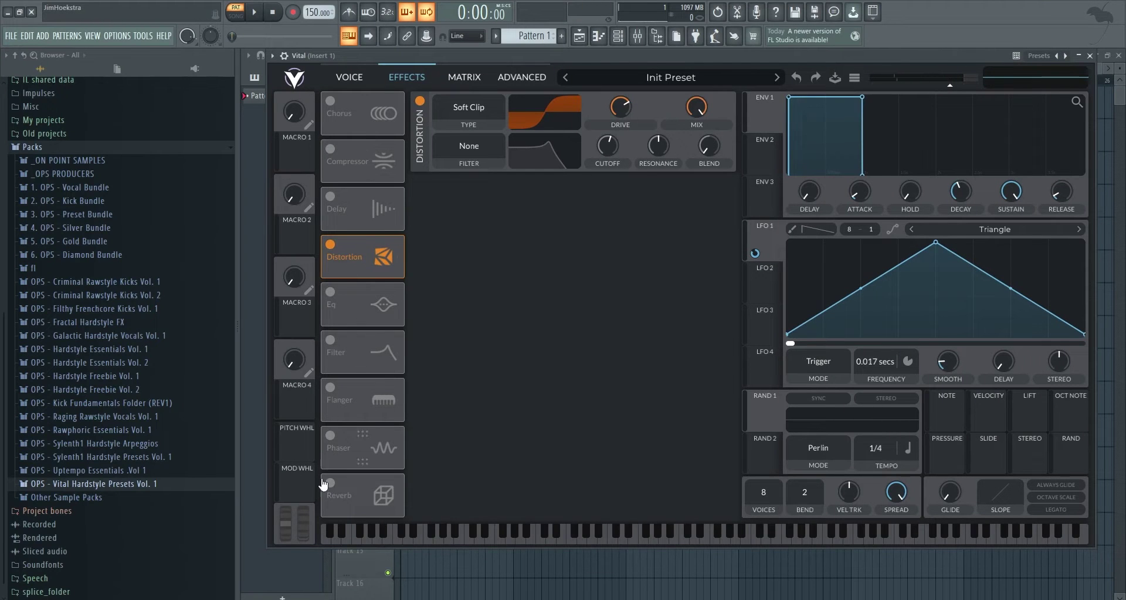
{"action": "left_click", "coordinate": [330, 483]}
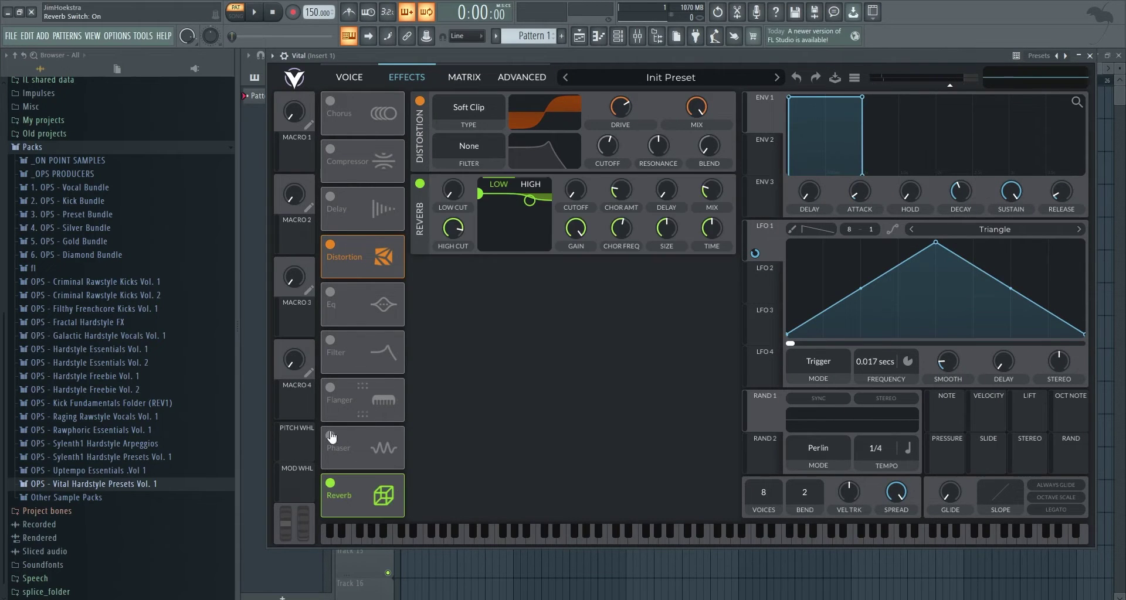
{"action": "left_click", "coordinate": [332, 197]}
{"action": "left_click_drag", "start_coordinate": [337, 205], "coordinate": [371, 449]}
Set the delay to Ping Pong mode with tempos of 1/4 and 1/8.
{"action": "left_click", "coordinate": [511, 234]}
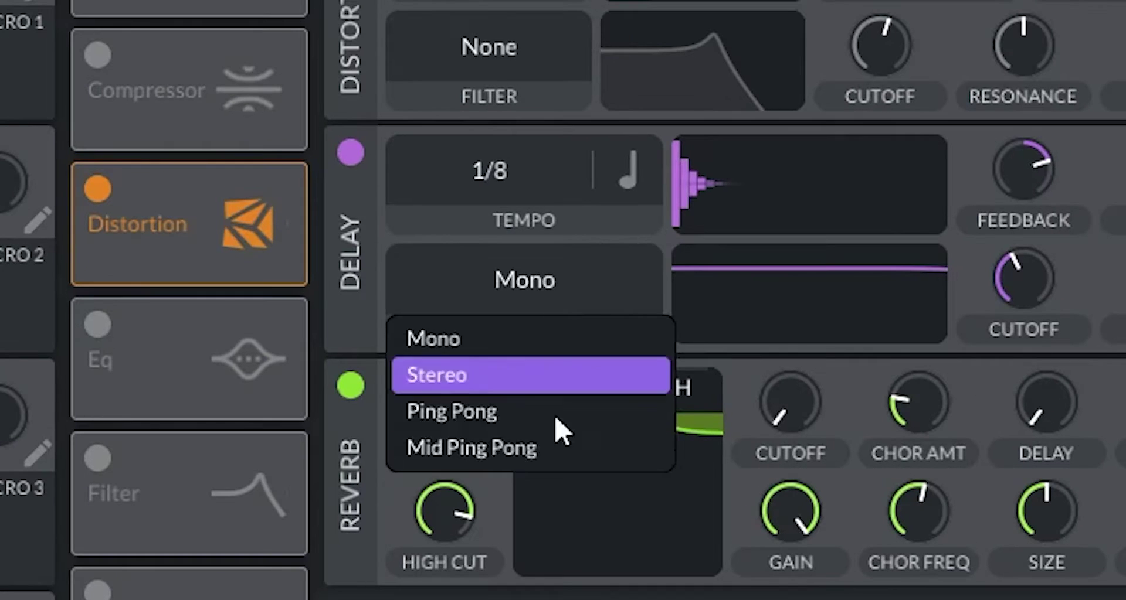
{"action": "left_click", "coordinate": [477, 277]}
{"action": "left_click", "coordinate": [526, 191]}
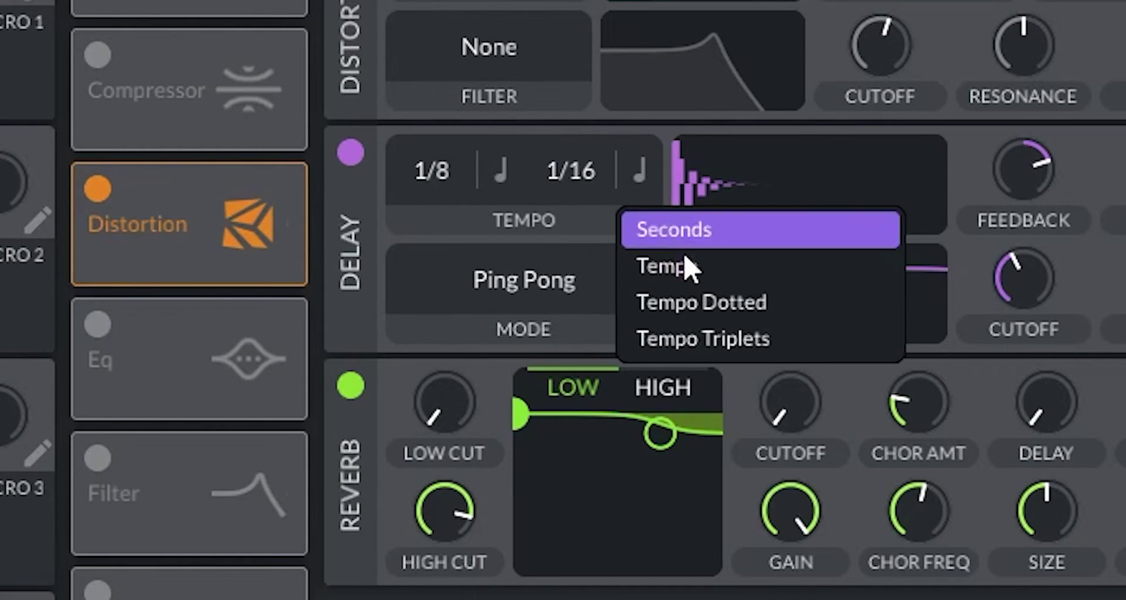
{"action": "left_click", "coordinate": [684, 300]}
{"action": "scroll", "coordinate": [574, 175], "scroll_direction": "down", "scroll_amount": 2}
{"action": "scroll", "coordinate": [573, 175], "scroll_direction": "up", "scroll_amount": 1}
{"action": "scroll", "coordinate": [449, 178], "scroll_direction": "down", "scroll_amount": 1}
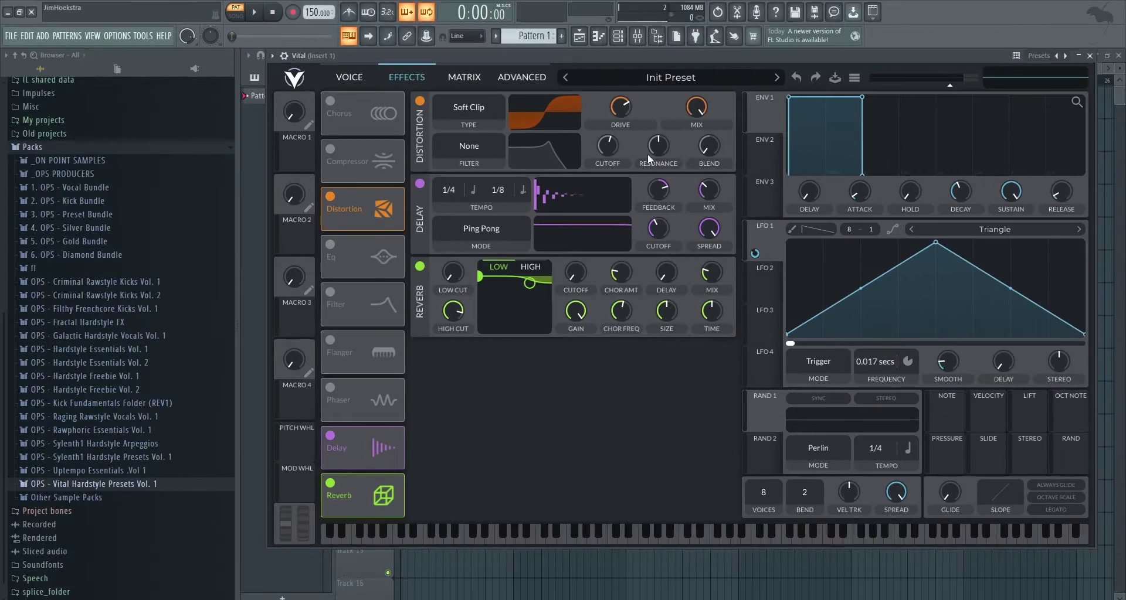
Lower the mix of both the delay and the reverb, shift the delay's filter higher and lengthen the reverb time.
{"action": "left_click_drag", "start_coordinate": [754, 190], "coordinate": [753, 202]}
{"action": "left_click_drag", "start_coordinate": [614, 237], "coordinate": [610, 155]}
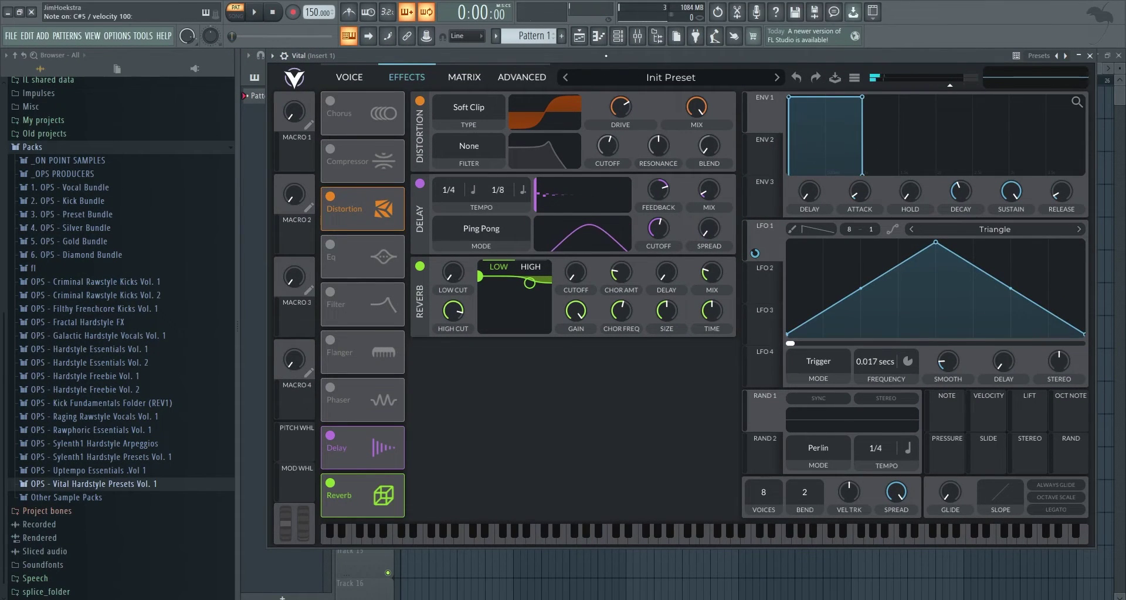
{"action": "left_click_drag", "start_coordinate": [716, 276], "coordinate": [716, 288]}
{"action": "left_click_drag", "start_coordinate": [717, 317], "coordinate": [718, 312]}
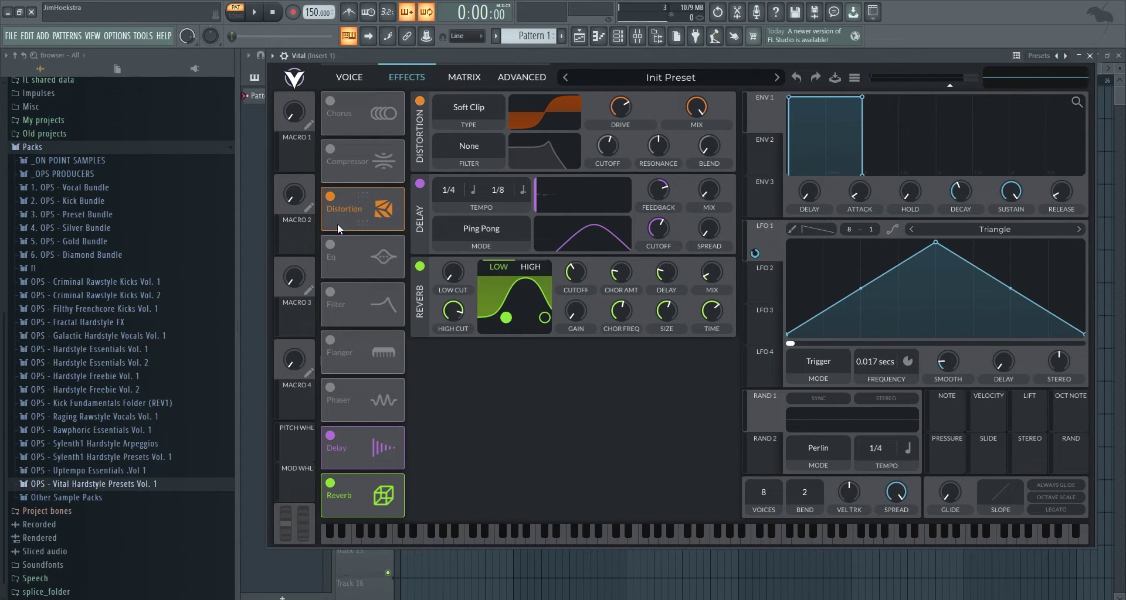
Transpose oscillator 1 up 12 semitones and raise its unison detune to 73%.
{"action": "left_click", "coordinate": [349, 77]}
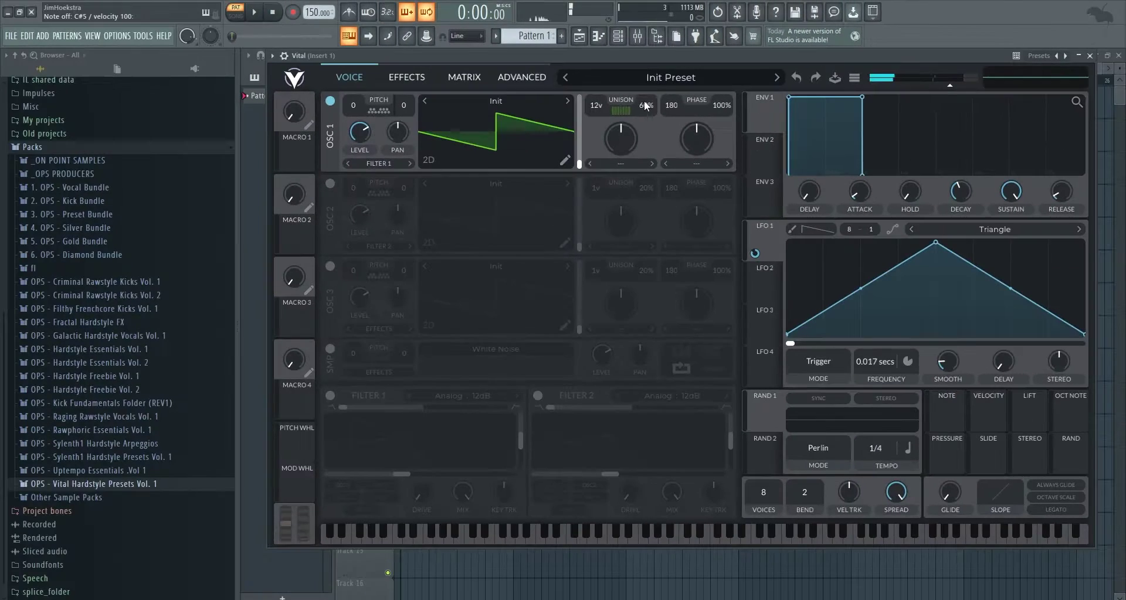
{"action": "left_click_drag", "start_coordinate": [533, 185], "coordinate": [525, 140]}
{"action": "left_click_drag", "start_coordinate": [643, 88], "coordinate": [649, 102]}
{"action": "left_click_drag", "start_coordinate": [354, 105], "coordinate": [367, 74]}
{"action": "left_click_drag", "start_coordinate": [647, 110], "coordinate": [649, 96]}
Enable oscillator 2 transposed up 12 semitones, with 16 unison voices, 100% detune and a reduced level.
{"action": "left_click", "coordinate": [330, 183]}
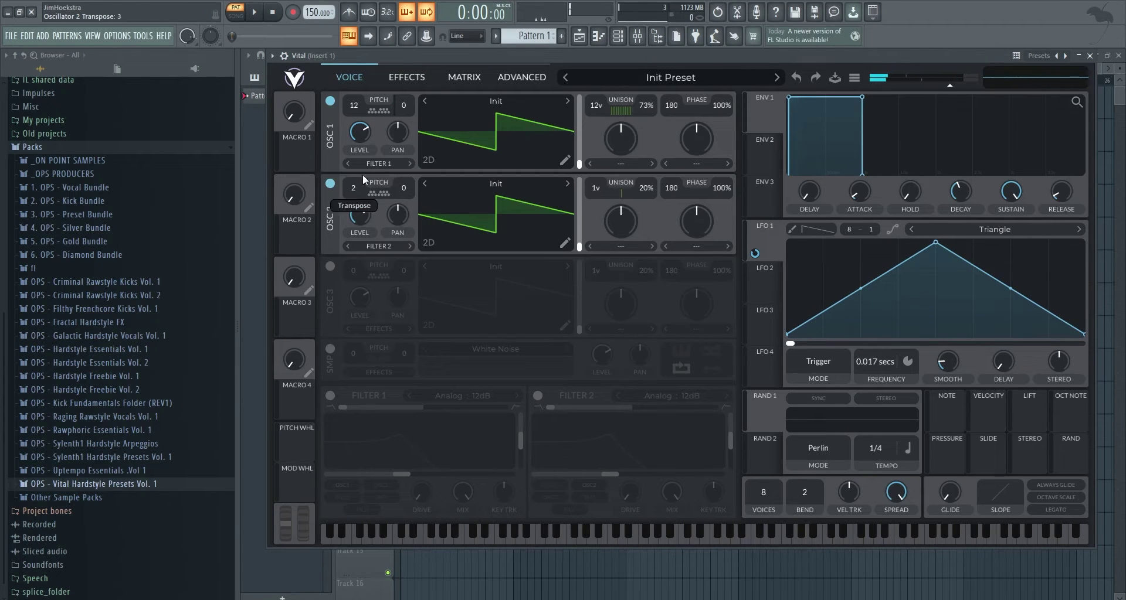
{"action": "left_click_drag", "start_coordinate": [367, 161], "coordinate": [369, 156]}
{"action": "left_click_drag", "start_coordinate": [596, 188], "coordinate": [651, 38]}
{"action": "left_click_drag", "start_coordinate": [646, 189], "coordinate": [658, 89]}
{"action": "left_click_drag", "start_coordinate": [357, 213], "coordinate": [359, 262]}
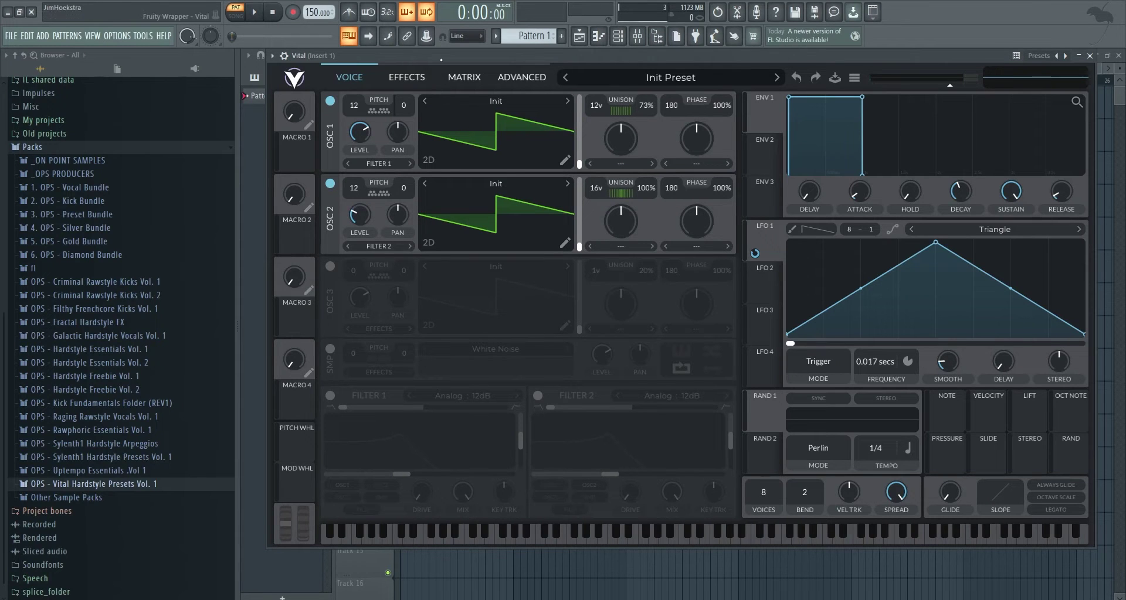
{"action": "key", "text": "s"}
{"action": "left_click_drag", "start_coordinate": [366, 215], "coordinate": [367, 200]}
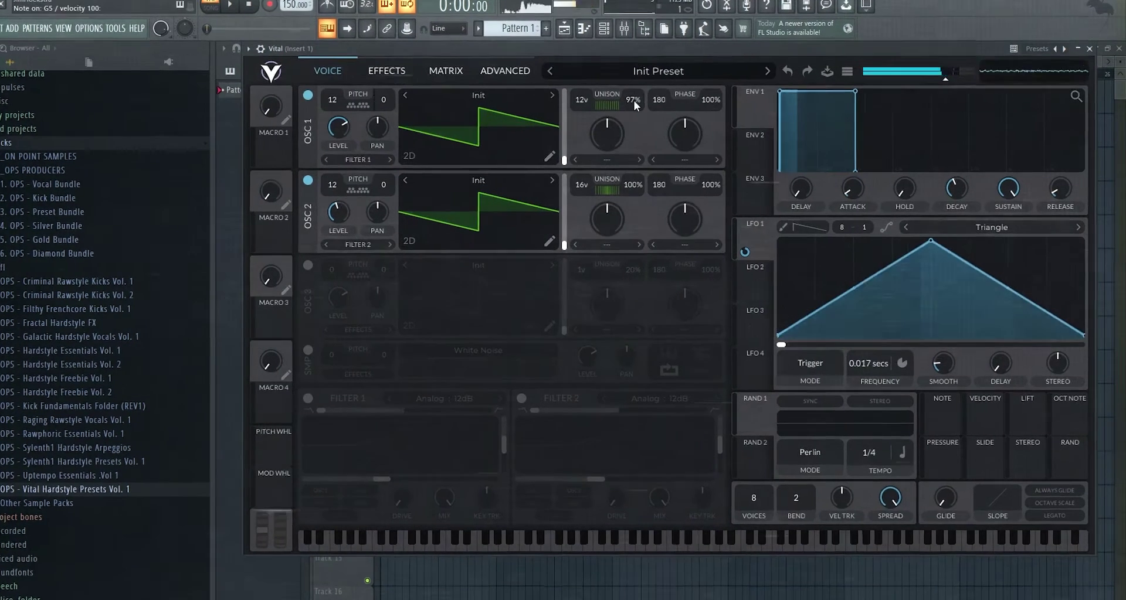
Set oscillator 1's unison detune to 82% and enable oscillator 3 at transpose 12 with a reduced level.
{"action": "left_click_drag", "start_coordinate": [646, 105], "coordinate": [615, 57]}
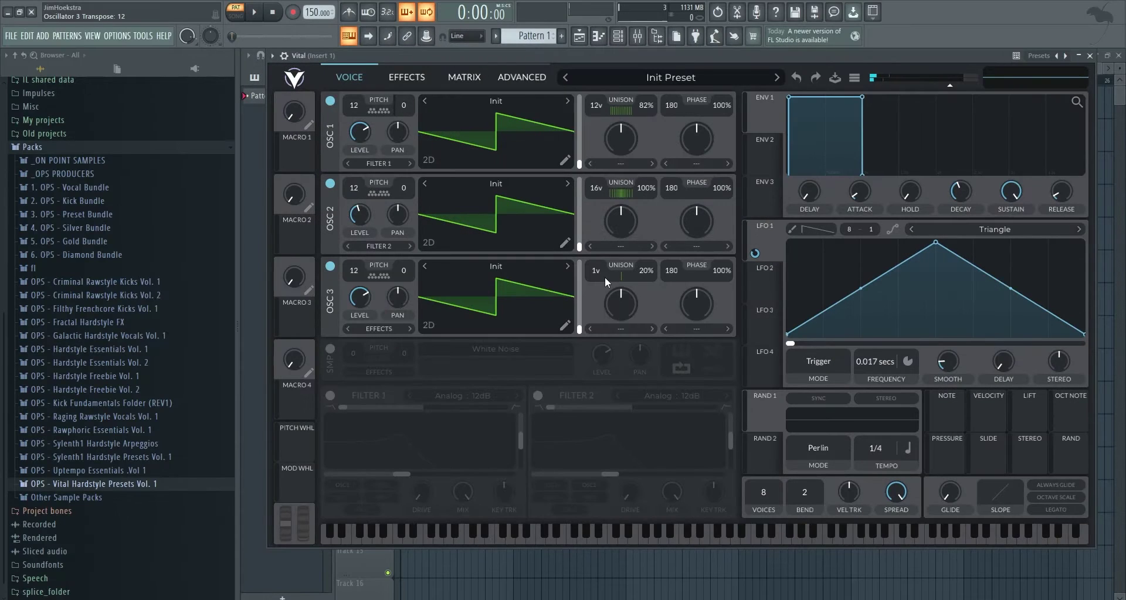
{"action": "left_click_drag", "start_coordinate": [363, 294], "coordinate": [363, 322]}
{"action": "key", "text": "s"}
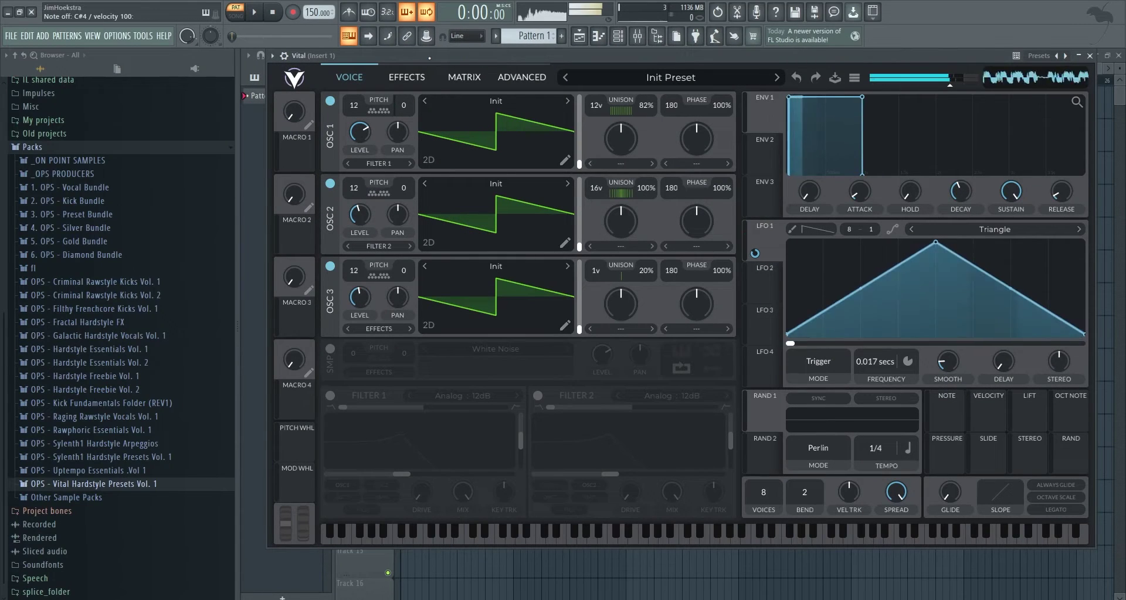
Enable the EQ effect, switch its low band to a high-pass shape and raise that band's cutoff.
{"action": "left_click", "coordinate": [405, 77]}
{"action": "left_click", "coordinate": [330, 245]}
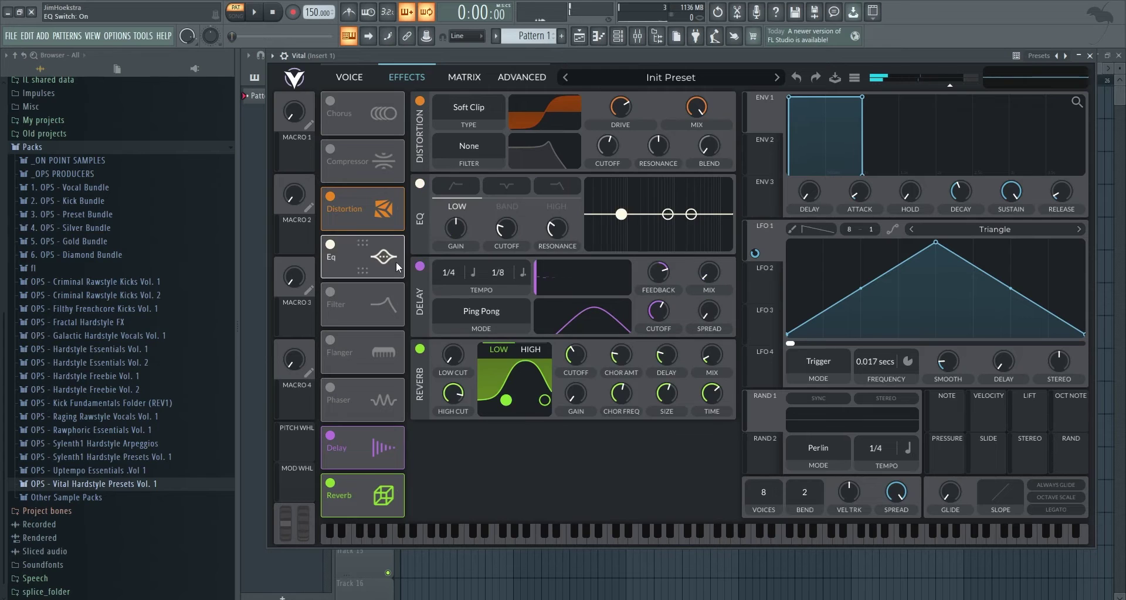
{"action": "left_click", "coordinate": [466, 187]}
{"action": "left_click", "coordinate": [465, 188]}
{"action": "left_click", "coordinate": [456, 188]}
{"action": "left_click_drag", "start_coordinate": [617, 215], "coordinate": [617, 212]}
{"action": "left_click_drag", "start_coordinate": [617, 212], "coordinate": [639, 229]}
{"action": "left_click_drag", "start_coordinate": [639, 61], "coordinate": [639, 56]}
{"action": "key", "text": "s"}
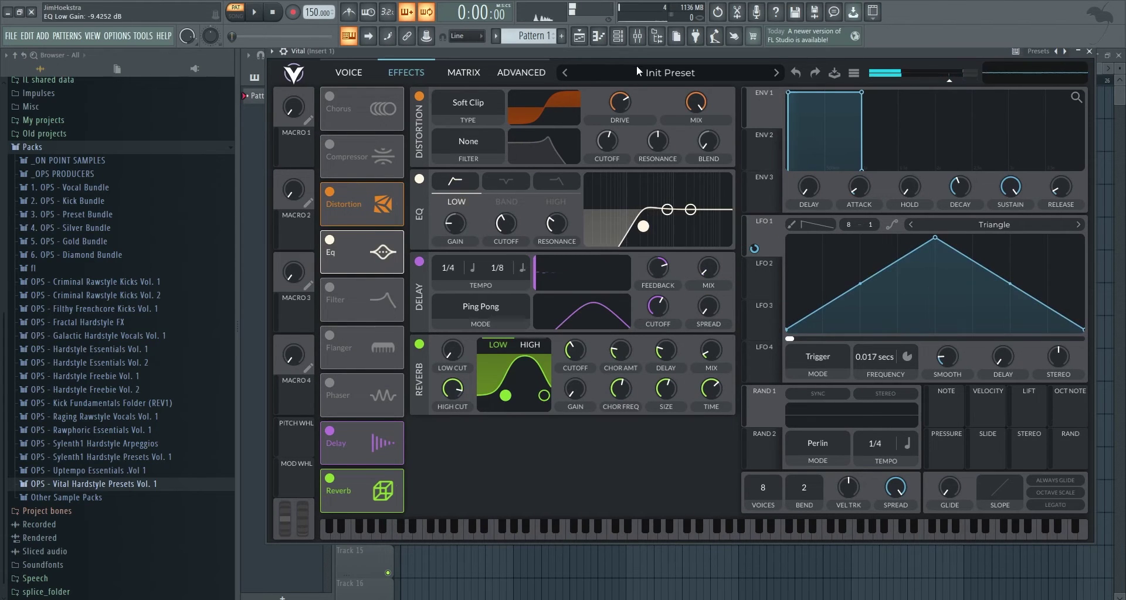
Lower the synth's output volume slightly and play notes to audition the lead.
{"action": "key", "text": "s"}
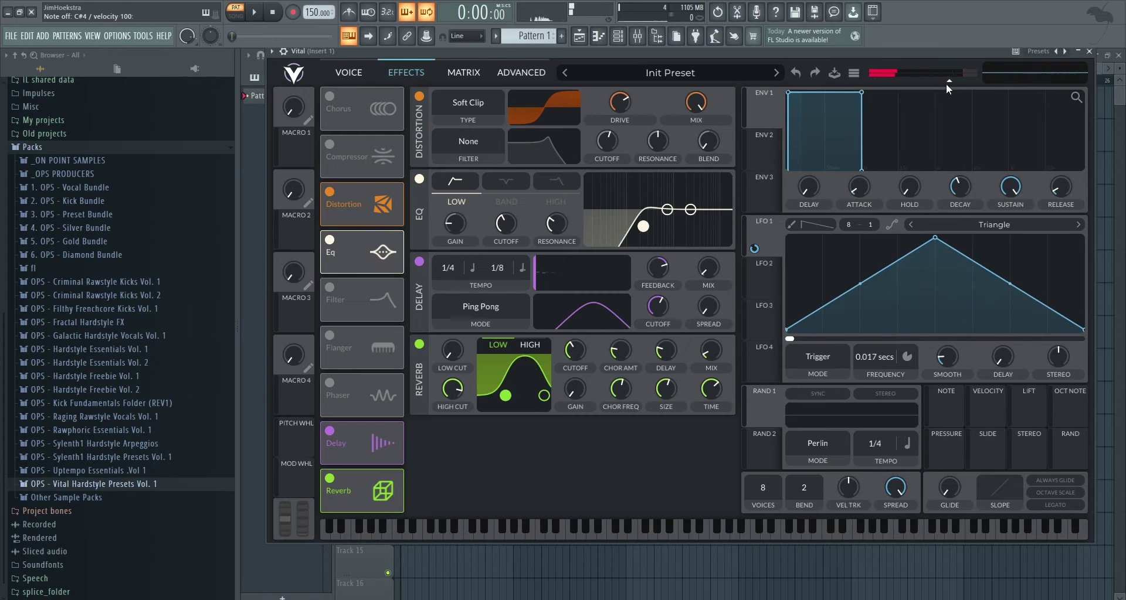
{"action": "left_click_drag", "start_coordinate": [946, 81], "coordinate": [943, 81]}
{"action": "key", "text": "s"}
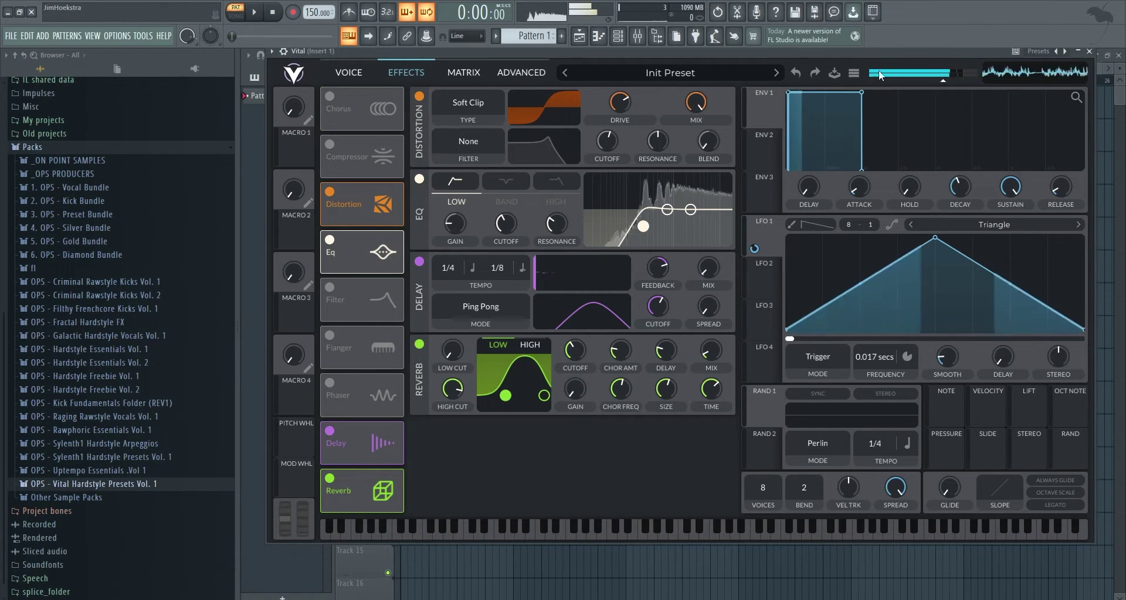
Review the available distortion types and leave the distortion effect on Soft Clip.
{"action": "left_click", "coordinate": [354, 74]}
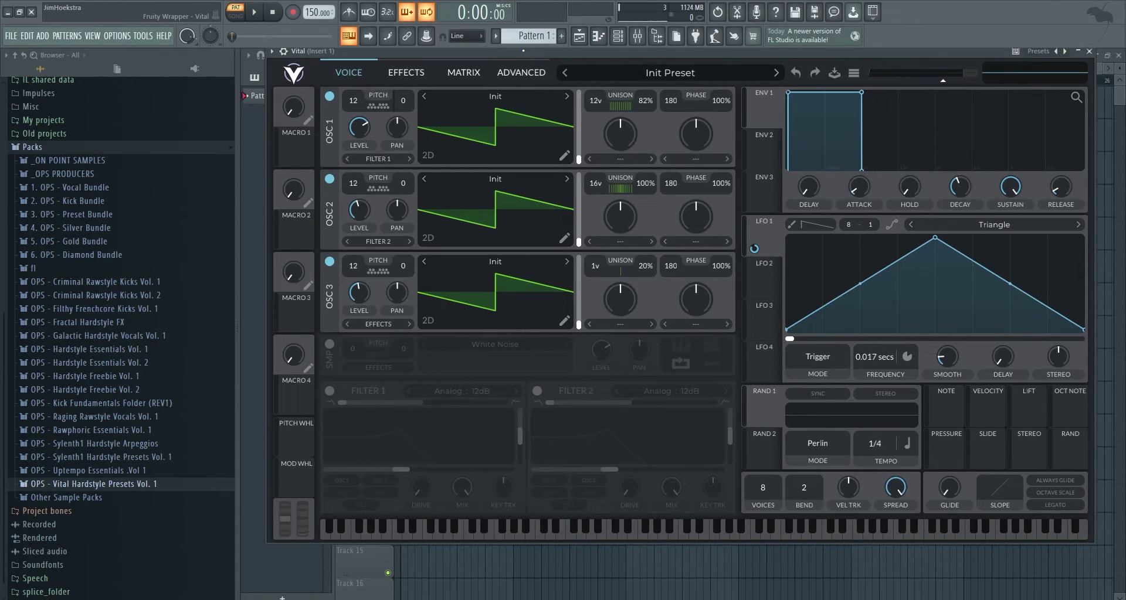
{"action": "left_click", "coordinate": [409, 74]}
{"action": "left_click", "coordinate": [471, 105]}
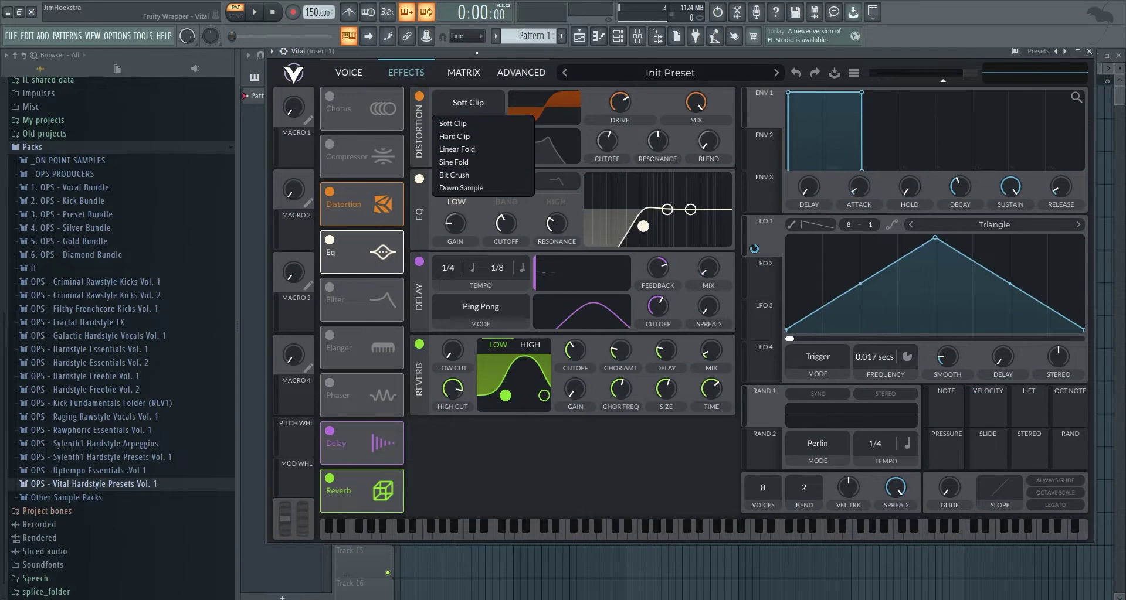
{"action": "left_click", "coordinate": [477, 53]}
{"action": "left_click", "coordinate": [444, 95]}
{"action": "left_click", "coordinate": [469, 136]}
{"action": "left_click", "coordinate": [453, 107]}
{"action": "left_click", "coordinate": [438, 131]}
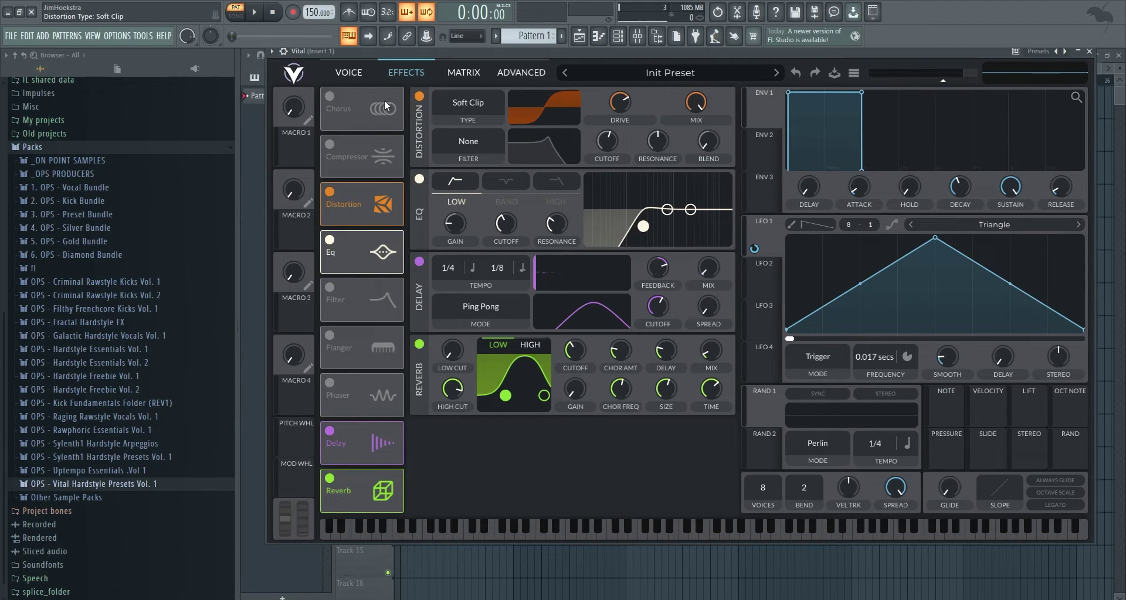
Enable filters 1 and 2 with their drive at 20 dB, and briefly try the compressor effect before switching it off.
{"action": "left_click", "coordinate": [350, 76]}
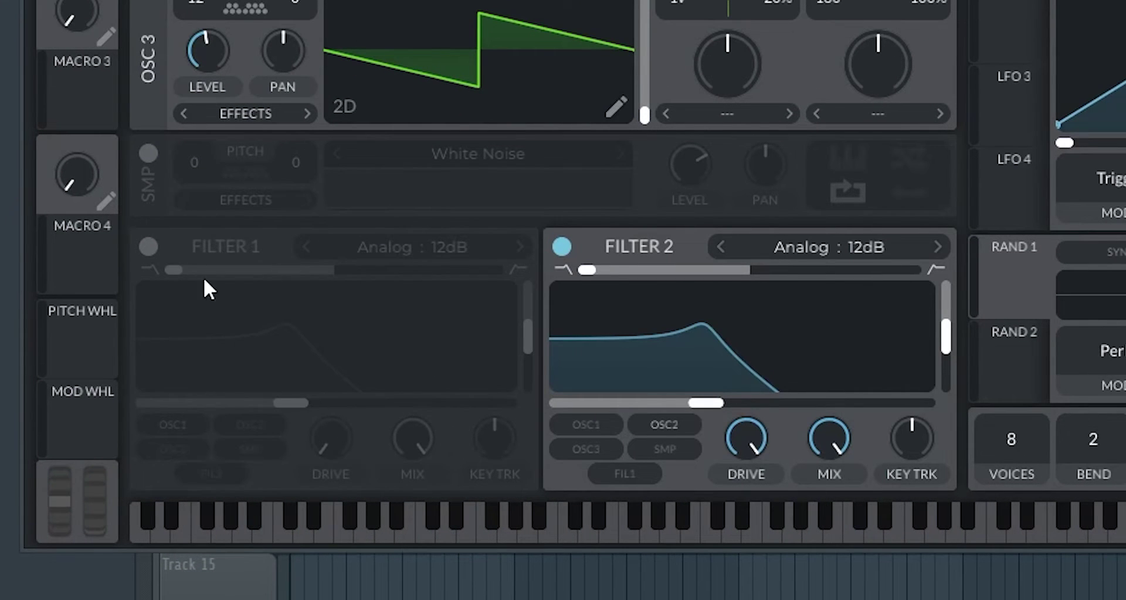
{"action": "left_click", "coordinate": [148, 246]}
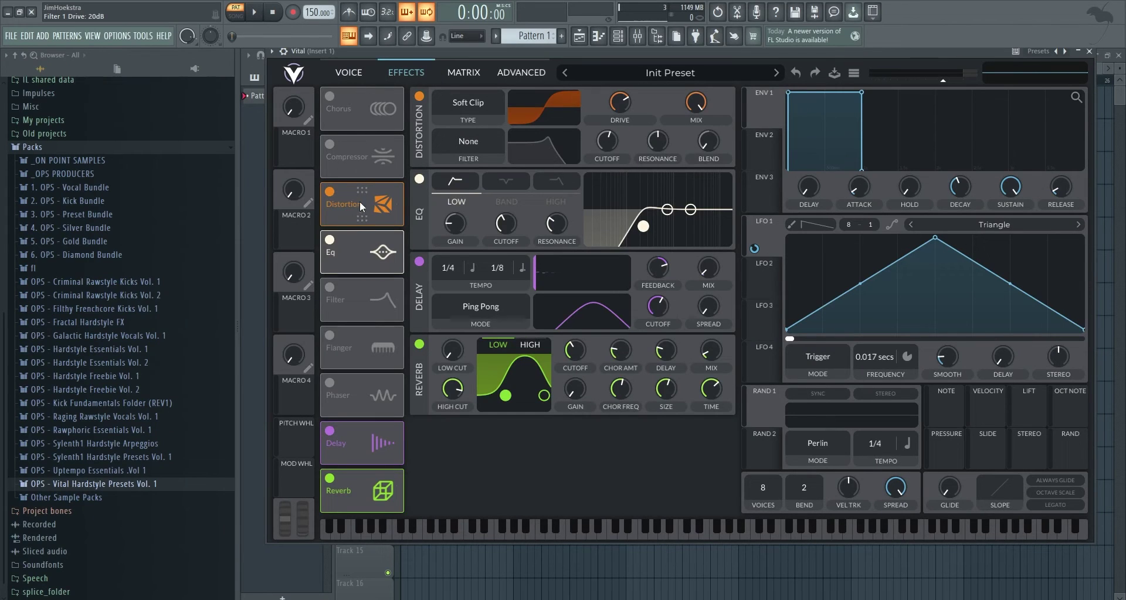
{"action": "left_click", "coordinate": [330, 145]}
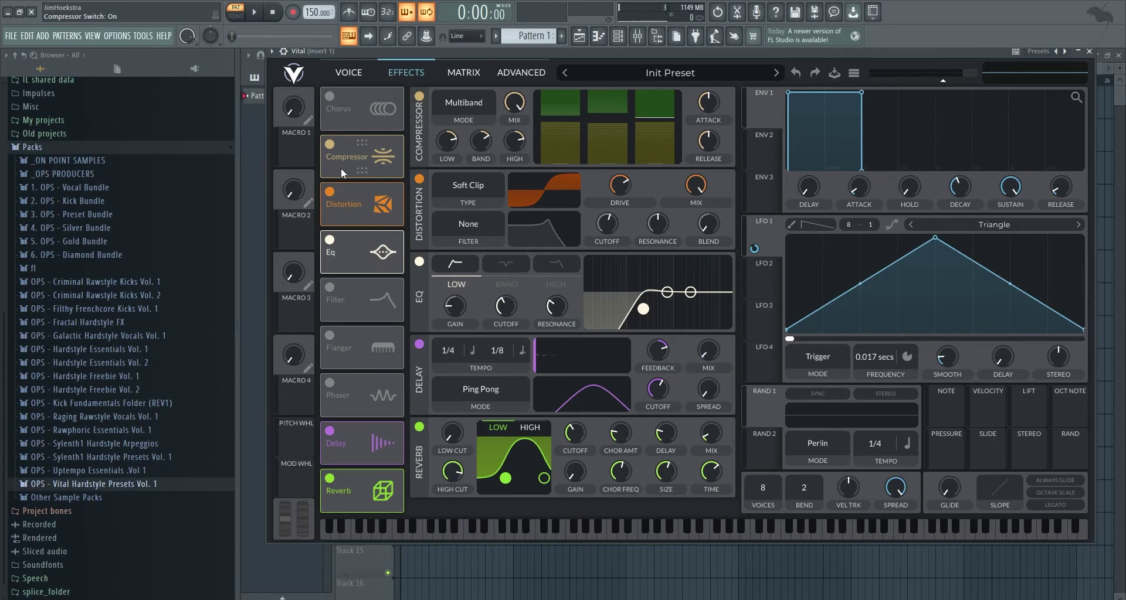
{"action": "left_click", "coordinate": [330, 145]}
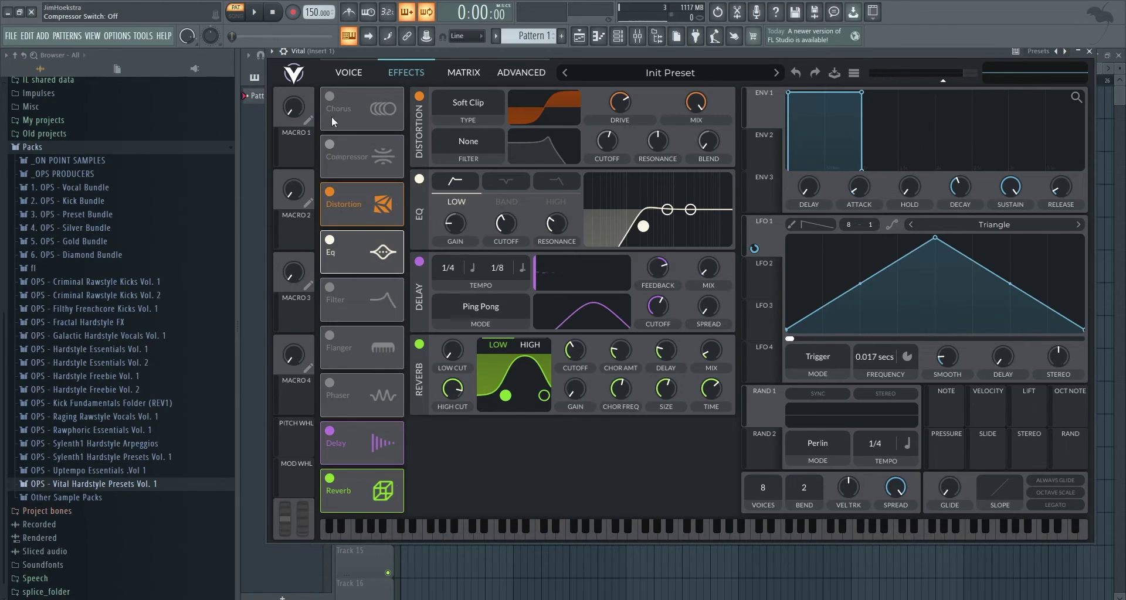
Route oscillators 2 and 3 into filter 1, and feed filter 1's output into filter 2.
{"action": "left_click", "coordinate": [348, 72]}
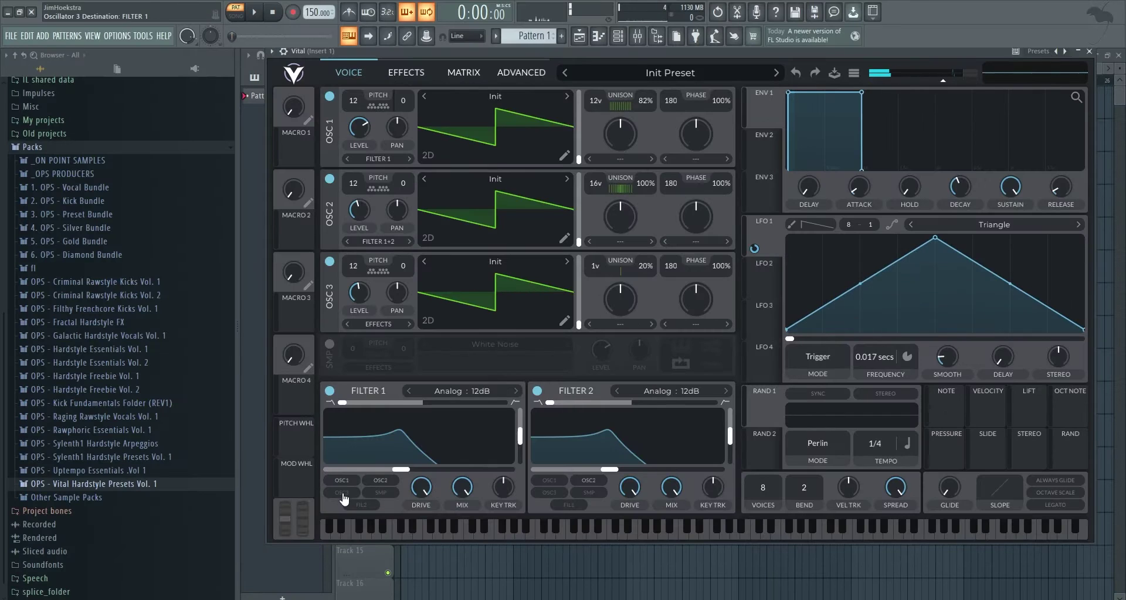
{"action": "left_click", "coordinate": [343, 494]}
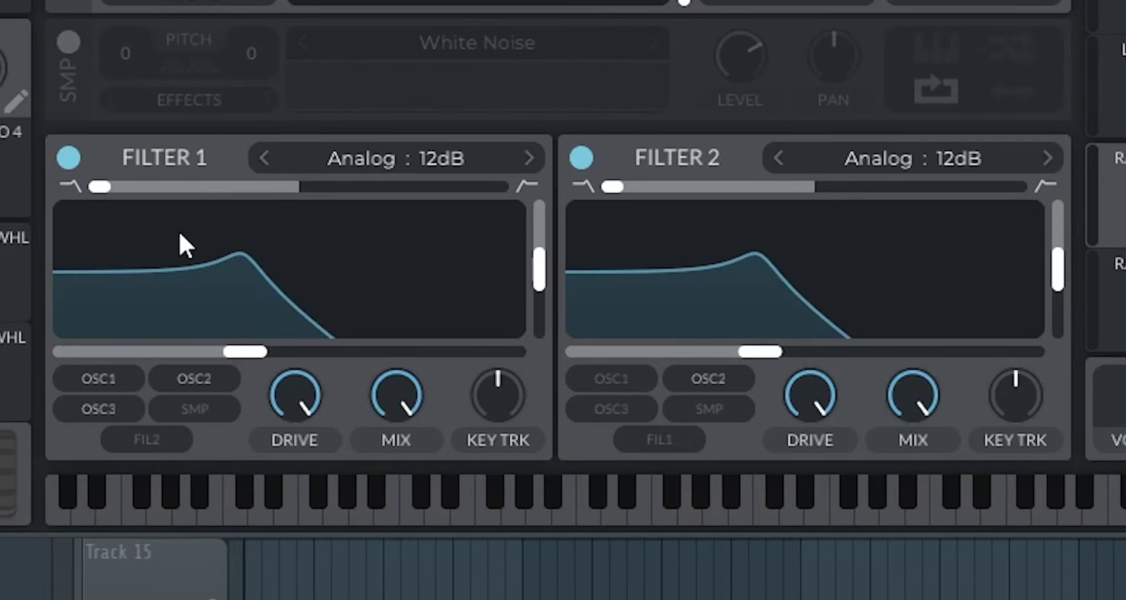
{"action": "left_click", "coordinate": [668, 441]}
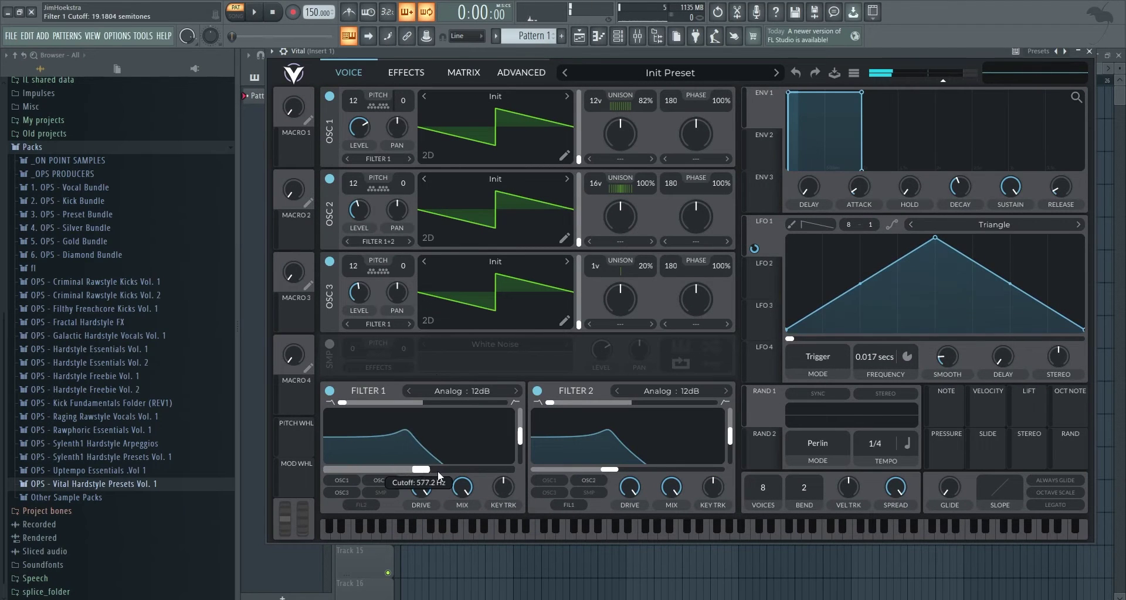
Raise filter 1's cutoff with a lower resonance, and change filter 2's type to Comb with the Low High Comb style.
{"action": "left_click_drag", "start_coordinate": [437, 470], "coordinate": [525, 460]}
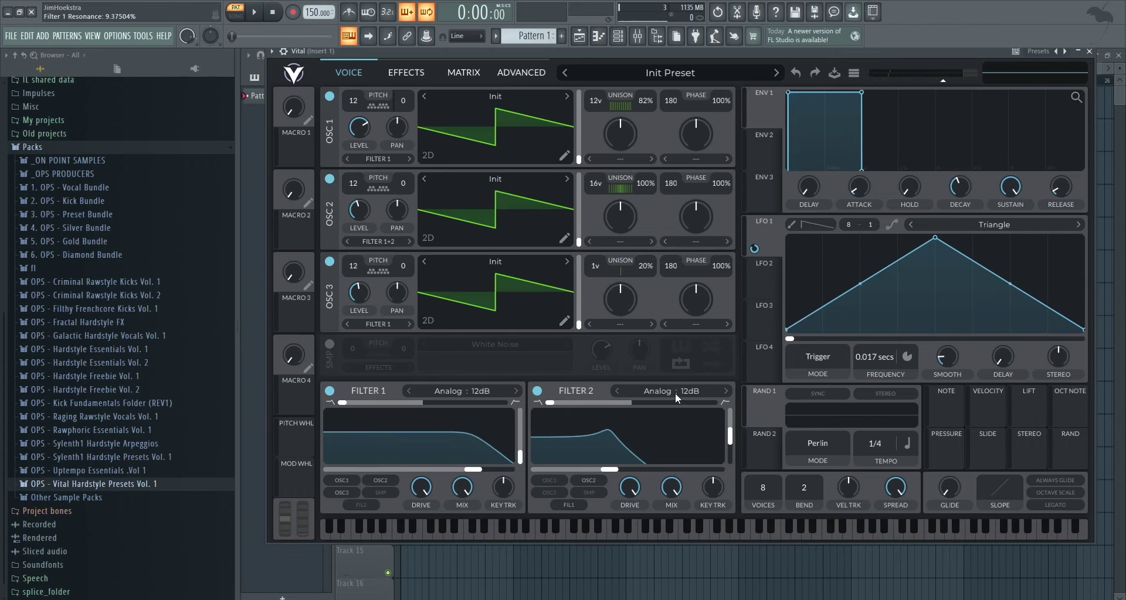
{"action": "left_click", "coordinate": [696, 388]}
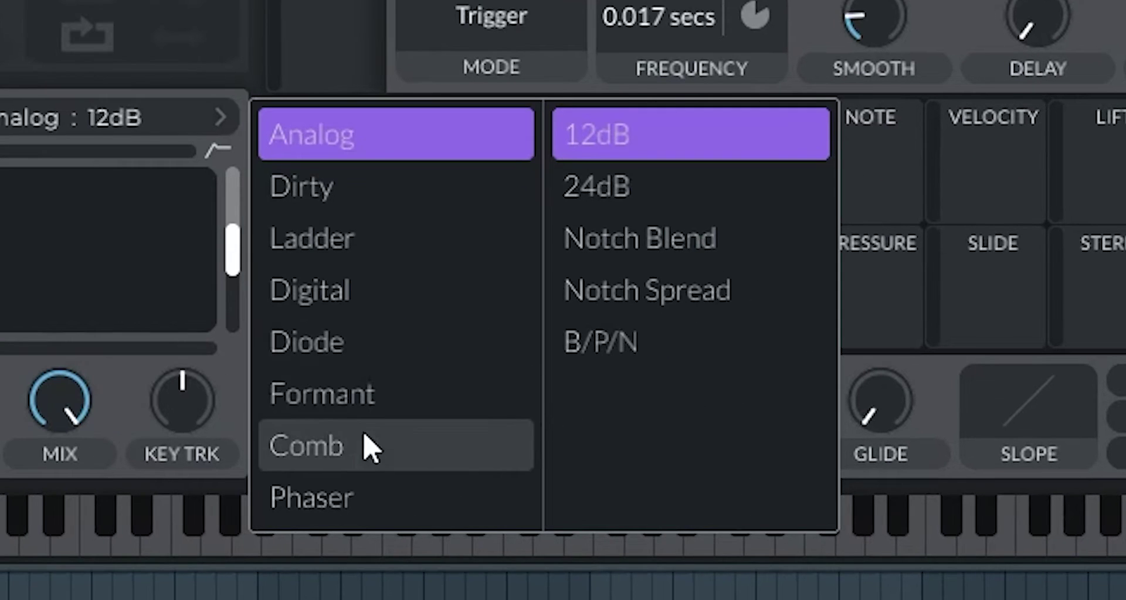
{"action": "left_click", "coordinate": [774, 502]}
{"action": "left_click", "coordinate": [364, 515]}
{"action": "left_click", "coordinate": [439, 447]}
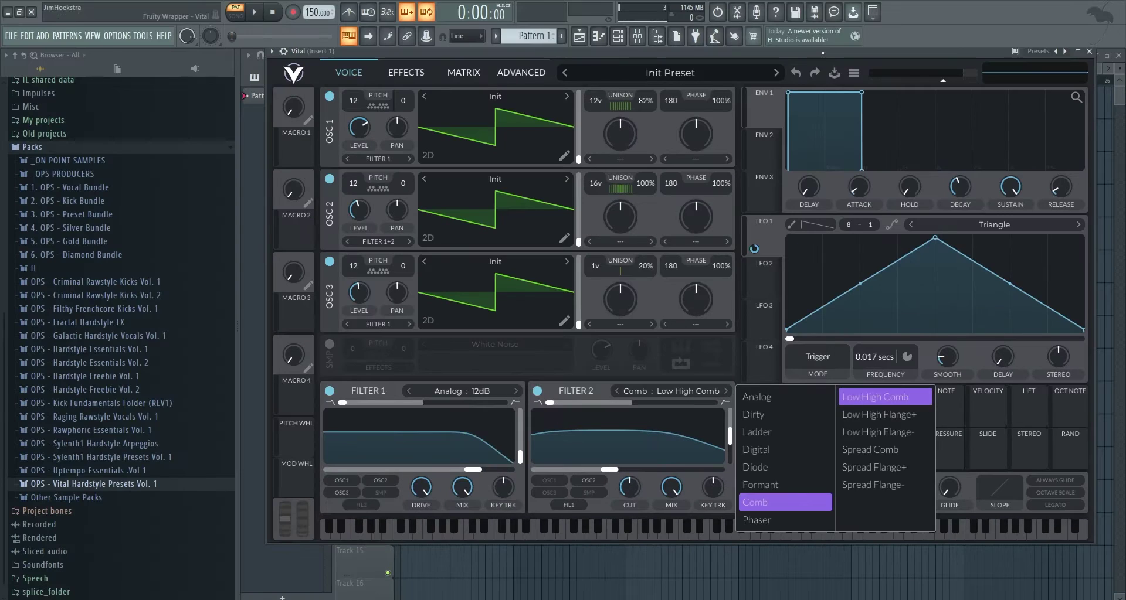
{"action": "left_click", "coordinate": [822, 52]}
Try modulating filter 2's cutoff with LFO 1 and play the pattern to audition it.
{"action": "mouse_move", "coordinate": [730, 435]}
{"action": "left_mouse_down"}
{"action": "mouse_move", "coordinate": [730, 424]}
{"action": "mouse_move", "coordinate": [730, 438]}
{"action": "left_mouse_up"}
{"action": "left_click", "coordinate": [765, 282]}
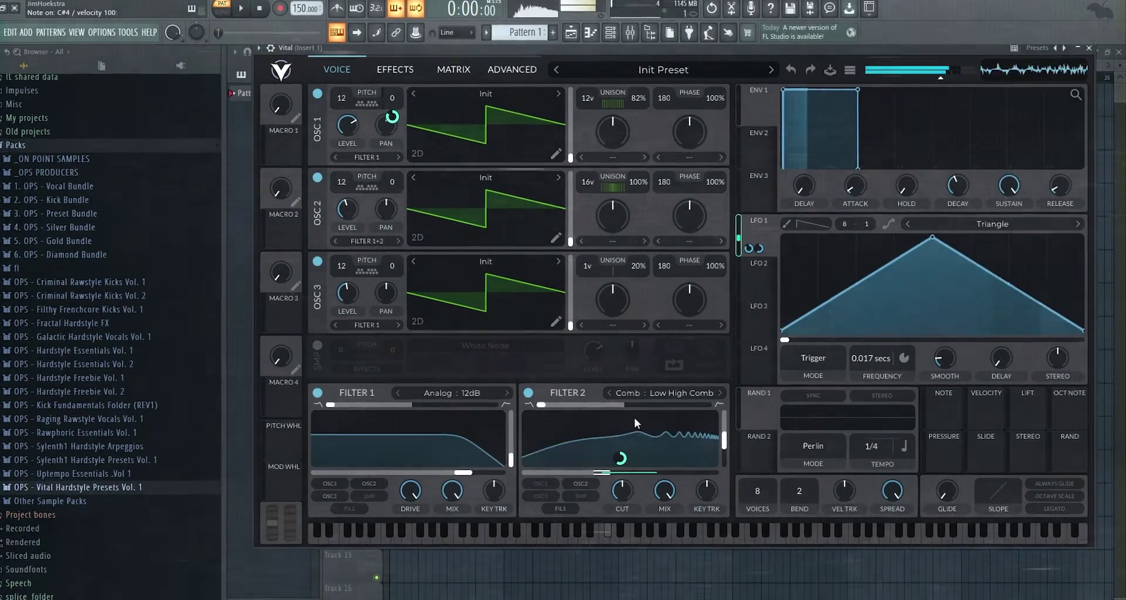
{"action": "mouse_move", "coordinate": [627, 455]}
{"action": "left_mouse_down"}
{"action": "mouse_move", "coordinate": [628, 483]}
{"action": "mouse_move", "coordinate": [635, 470]}
{"action": "left_mouse_up"}
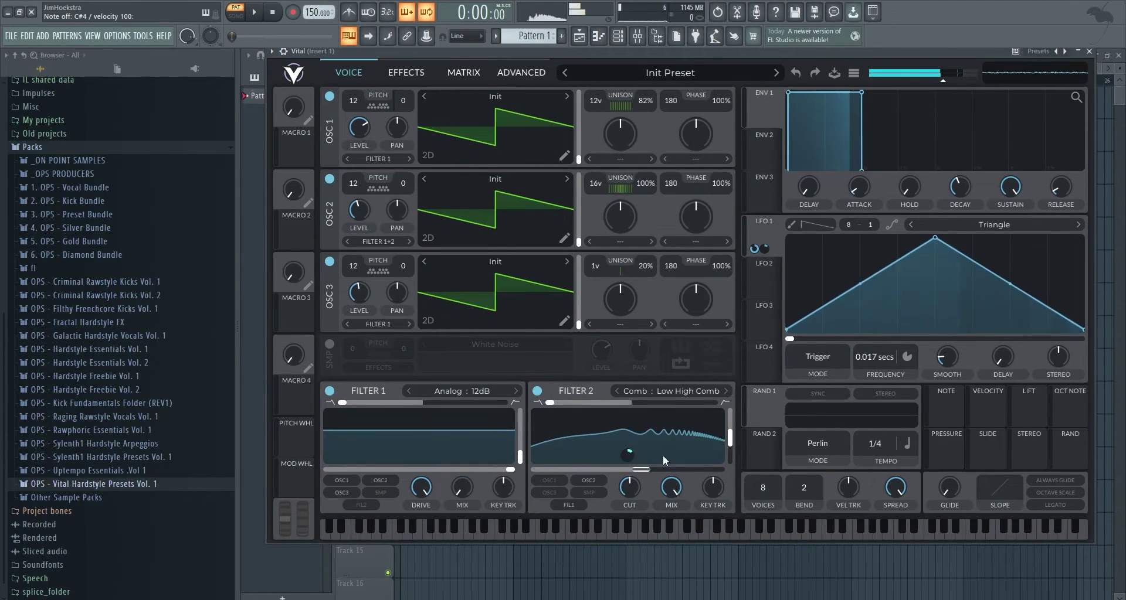
{"action": "left_click", "coordinate": [618, 36]}
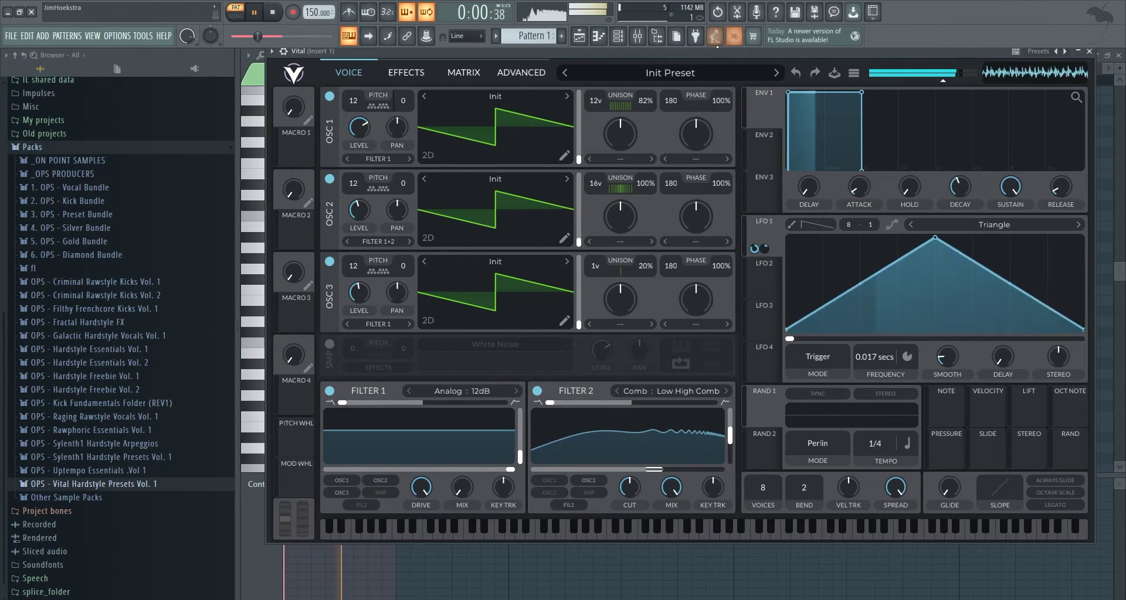
{"action": "key", "text": "space"}
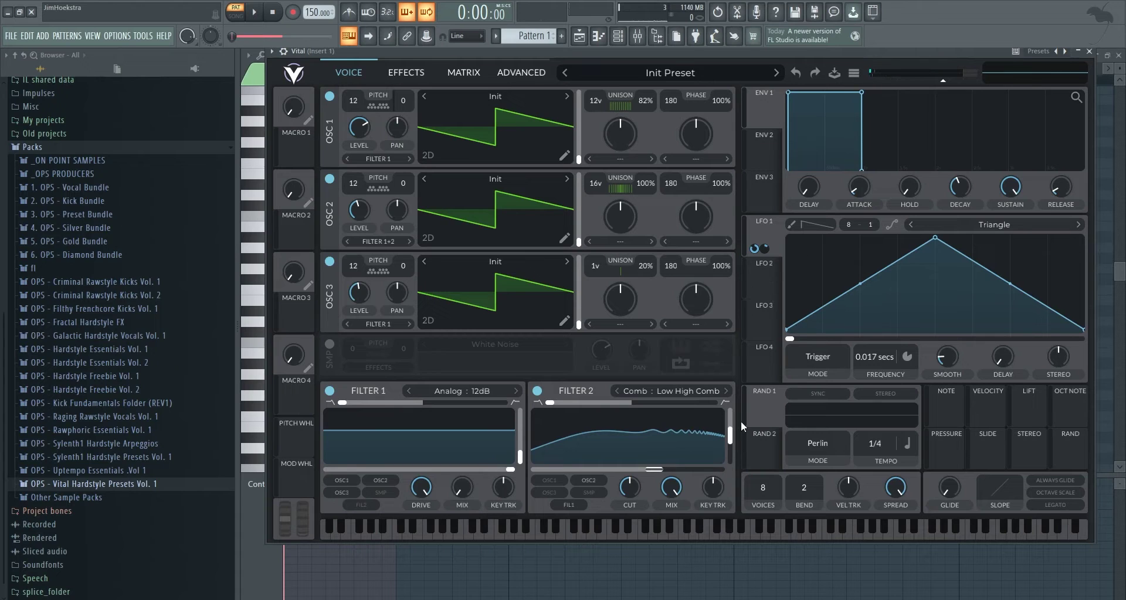
Raise filter 2's resonance to maximum and lower its cutoff.
{"action": "right_click", "coordinate": [728, 441]}
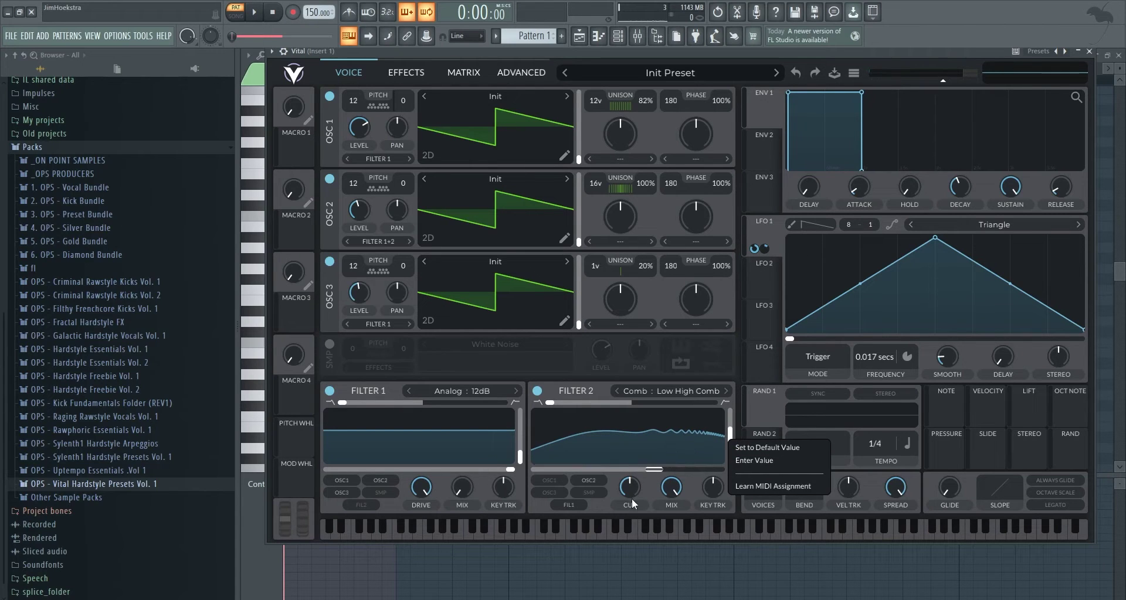
{"action": "left_click_drag", "start_coordinate": [730, 435], "coordinate": [736, 392]}
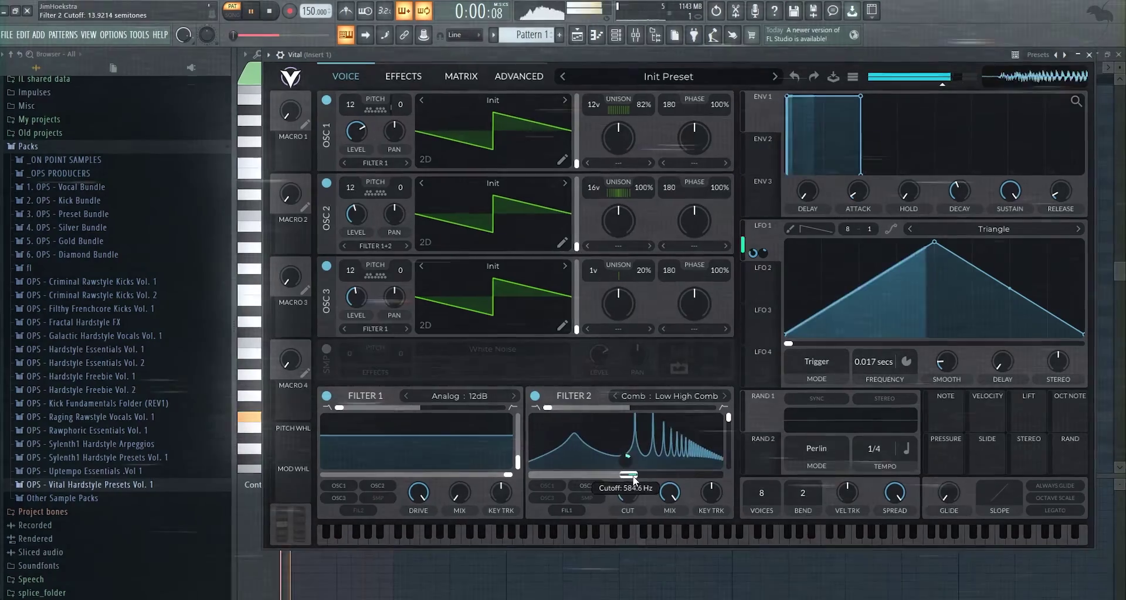
{"action": "left_click_drag", "start_coordinate": [644, 469], "coordinate": [641, 469]}
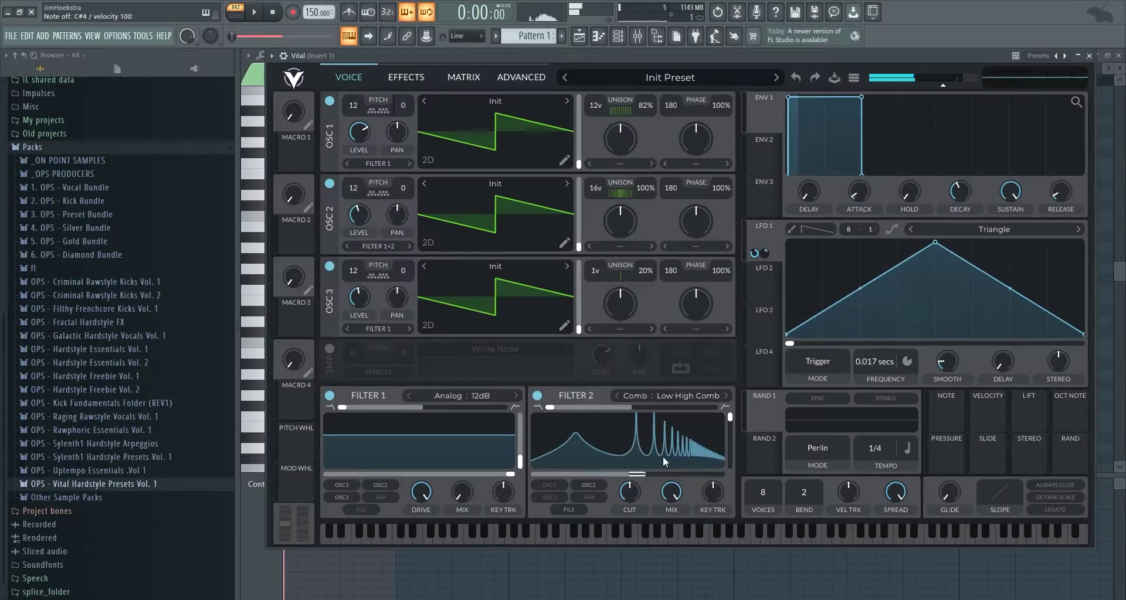
Remove the LFO 1 modulation from filter 2's cutoff and set the cutoff to about 24 semitones.
{"action": "right_click", "coordinate": [637, 473]}
{"action": "left_click", "coordinate": [640, 473]}
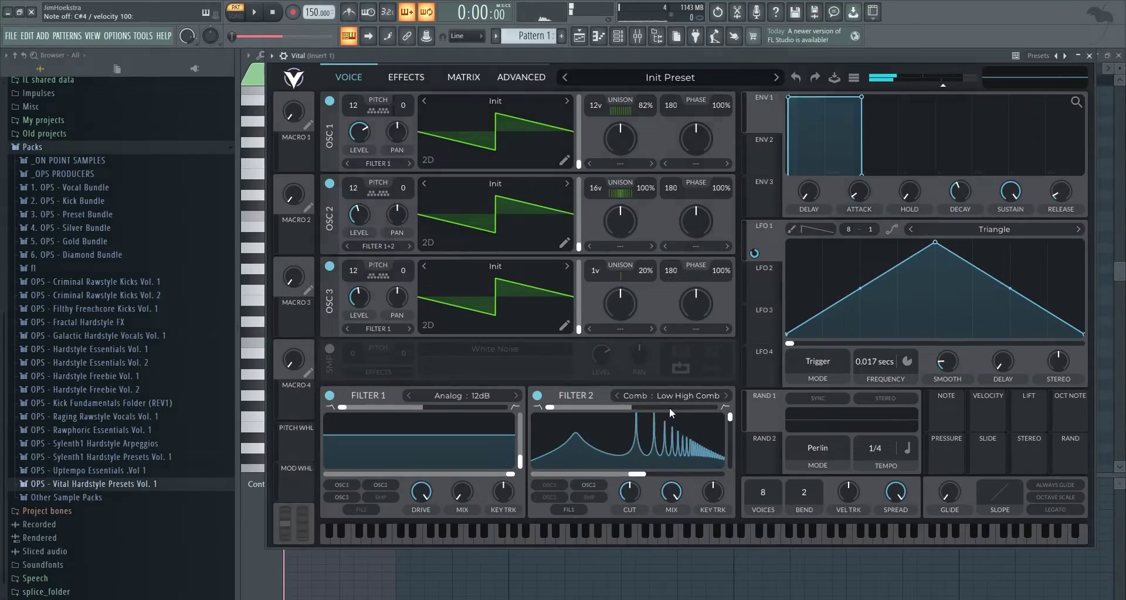
{"action": "left_click_drag", "start_coordinate": [632, 476], "coordinate": [641, 476]}
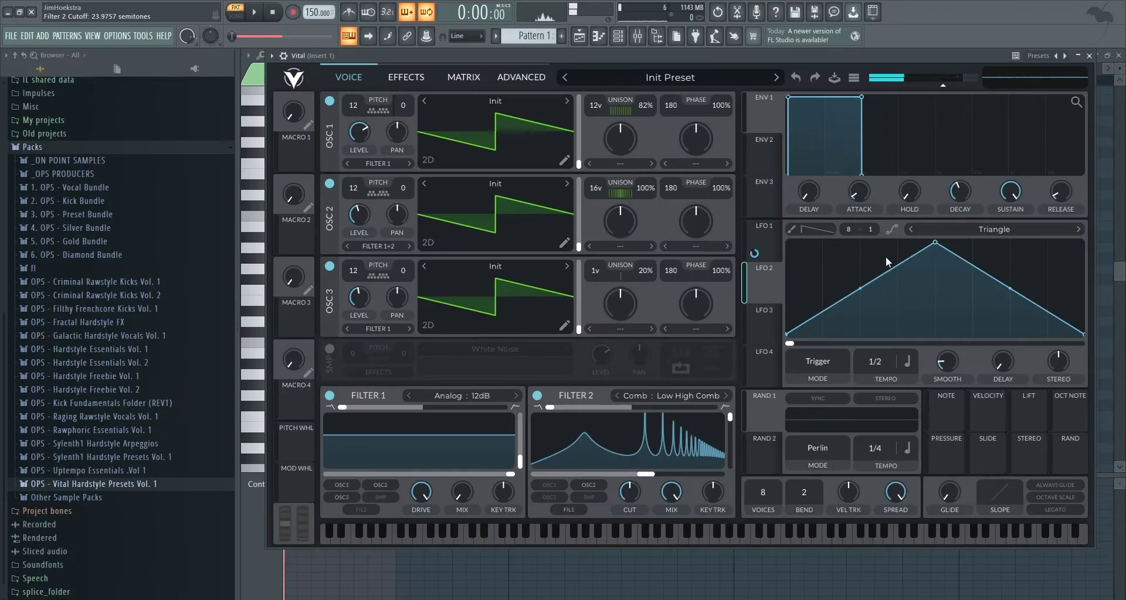
Move the peak of LFO 2's triangle earlier in its cycle.
{"action": "double_click", "coordinate": [934, 242]}
{"action": "left_click_drag", "start_coordinate": [800, 284], "coordinate": [840, 233]}
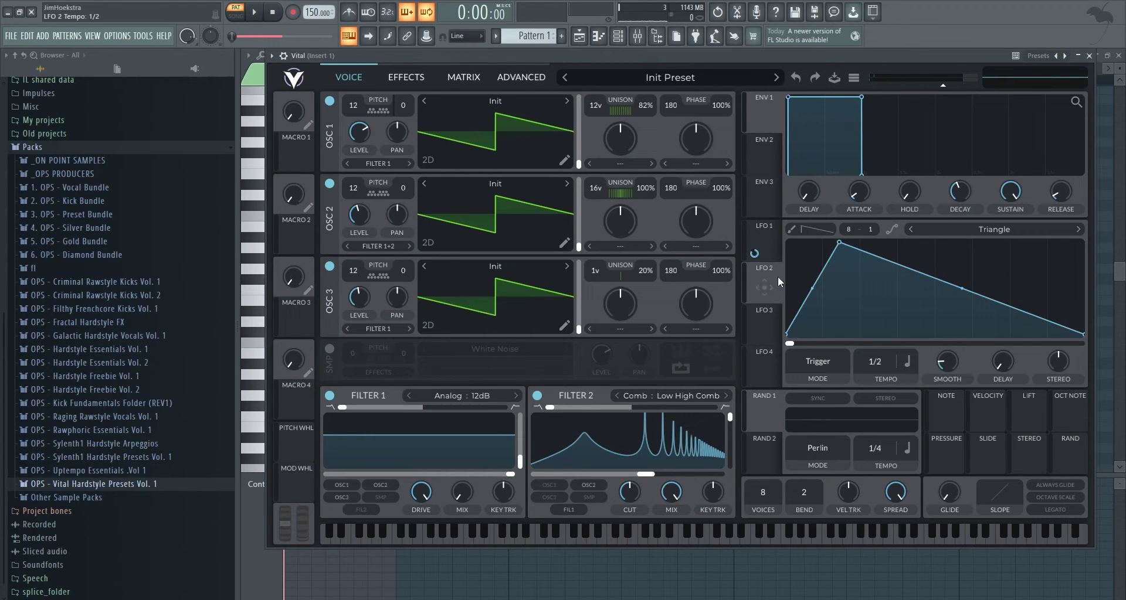
Give envelope 2 a short attack, apply it to filter 2's cutoff by a small amount, and audition the sound.
{"action": "left_click_drag", "start_coordinate": [792, 98], "coordinate": [884, 193]}
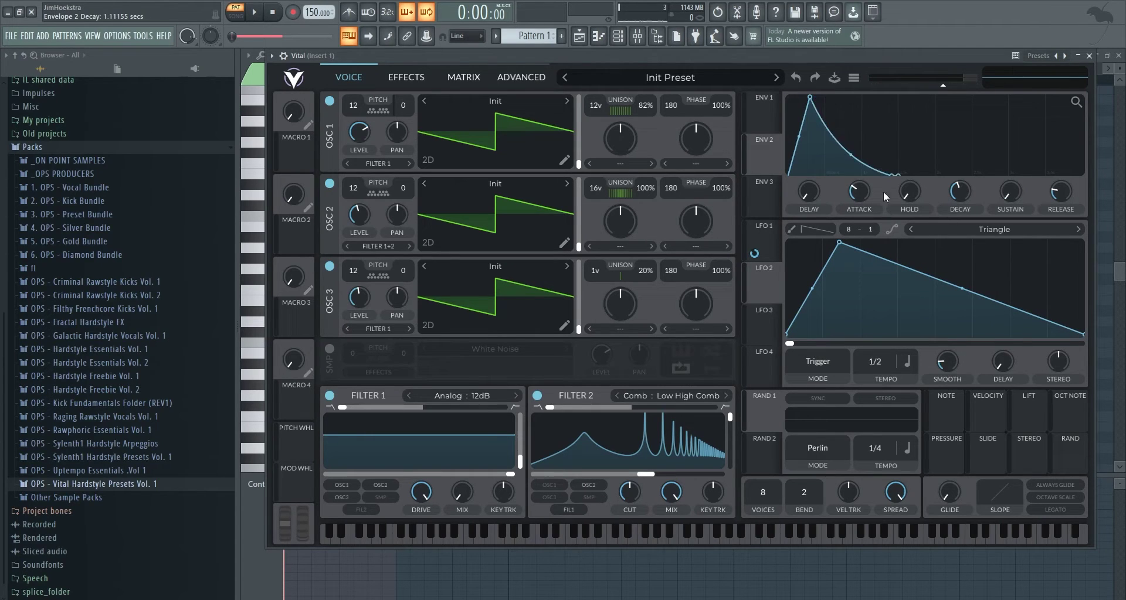
{"action": "left_click_drag", "start_coordinate": [771, 150], "coordinate": [638, 467]}
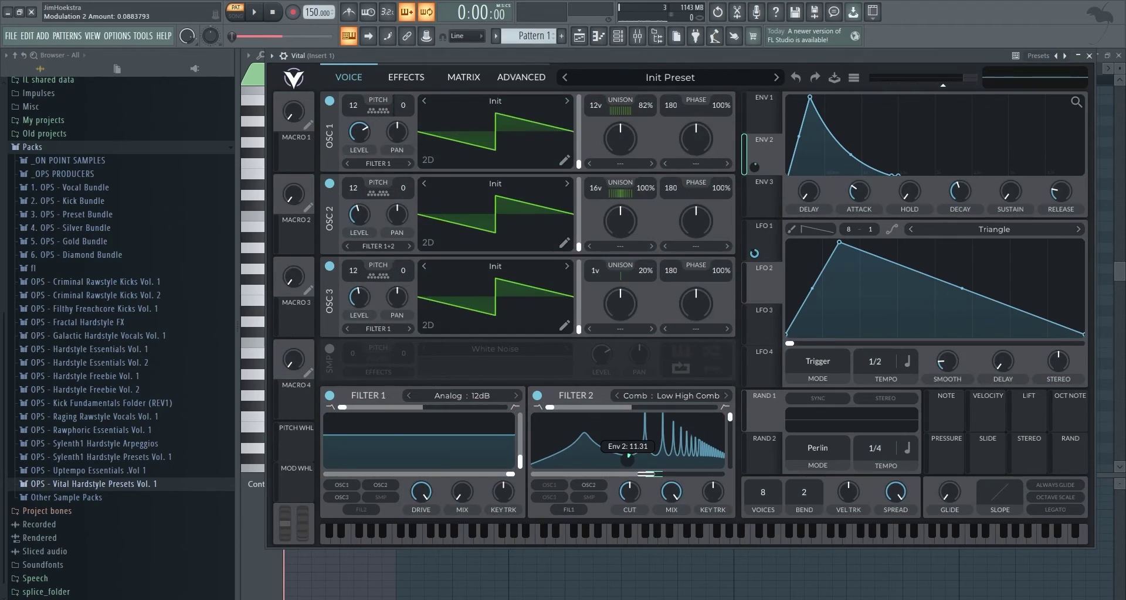
{"action": "key", "text": "s"}
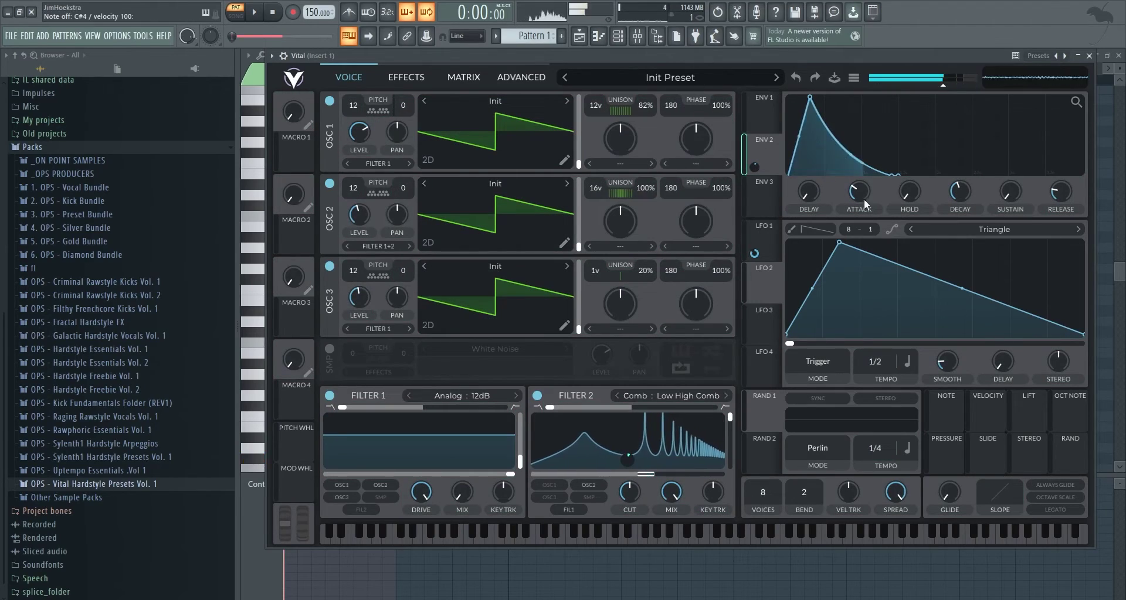
{"action": "left_click_drag", "start_coordinate": [860, 194], "coordinate": [860, 203]}
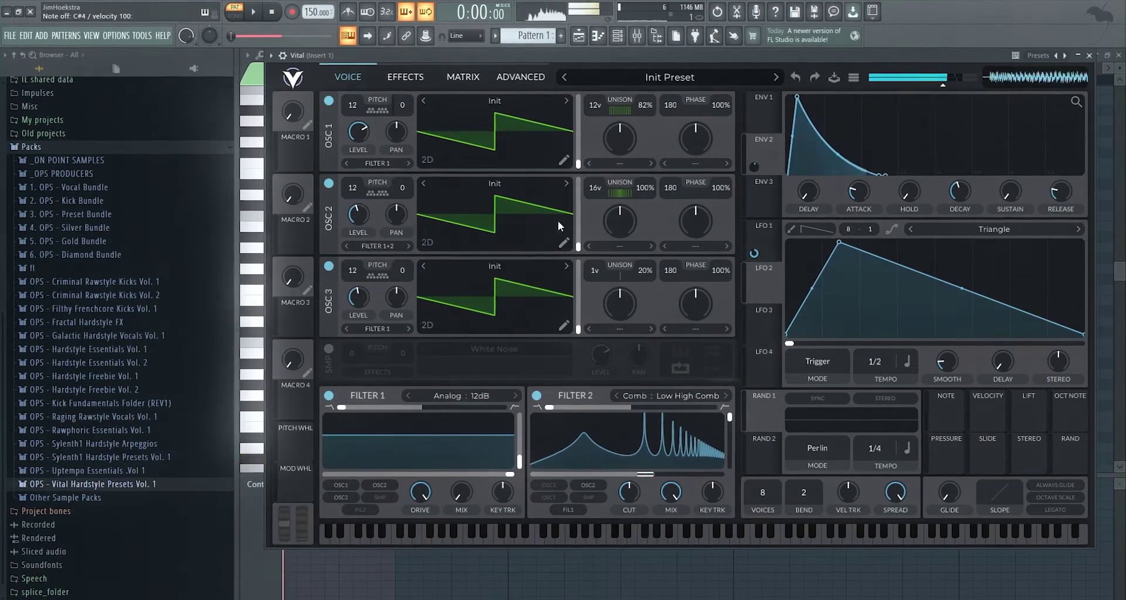
{"action": "key", "text": "s"}
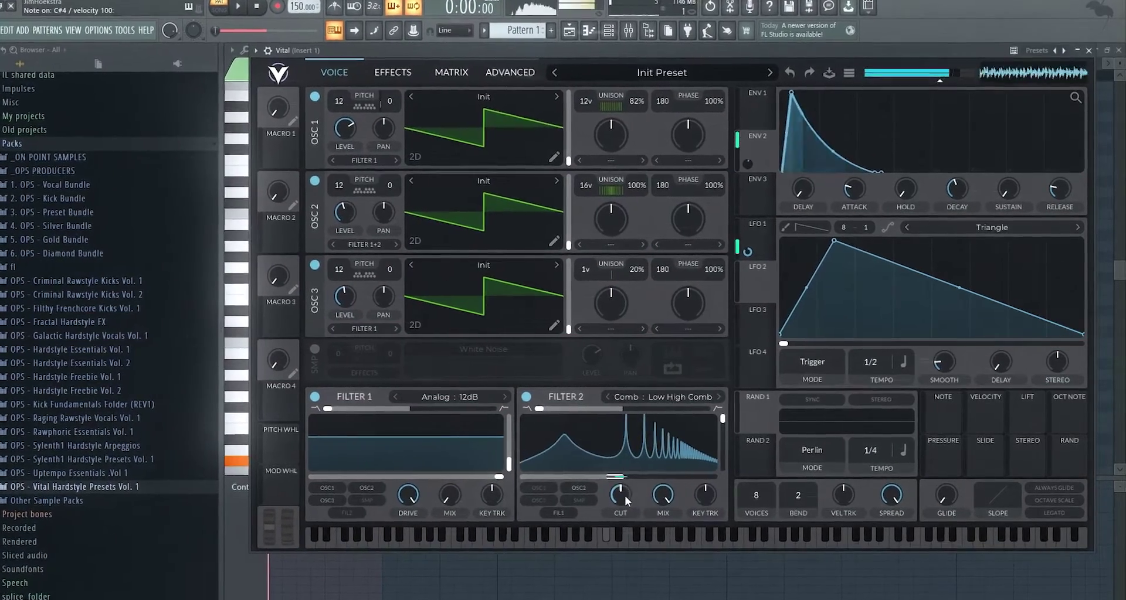
Switch filter 2's comb style to Low High Flange+ and set its cut to a middle value.
{"action": "left_click_drag", "start_coordinate": [631, 492], "coordinate": [630, 434]}
{"action": "left_click", "coordinate": [714, 398]}
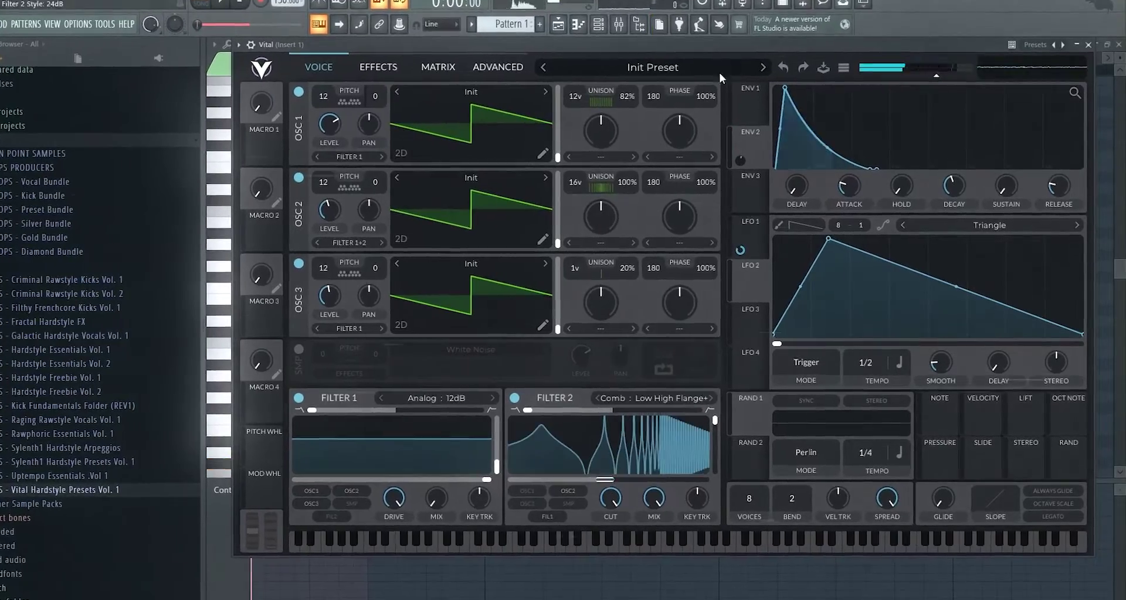
{"action": "key", "text": "space"}
{"action": "left_click_drag", "start_coordinate": [616, 497], "coordinate": [608, 532]}
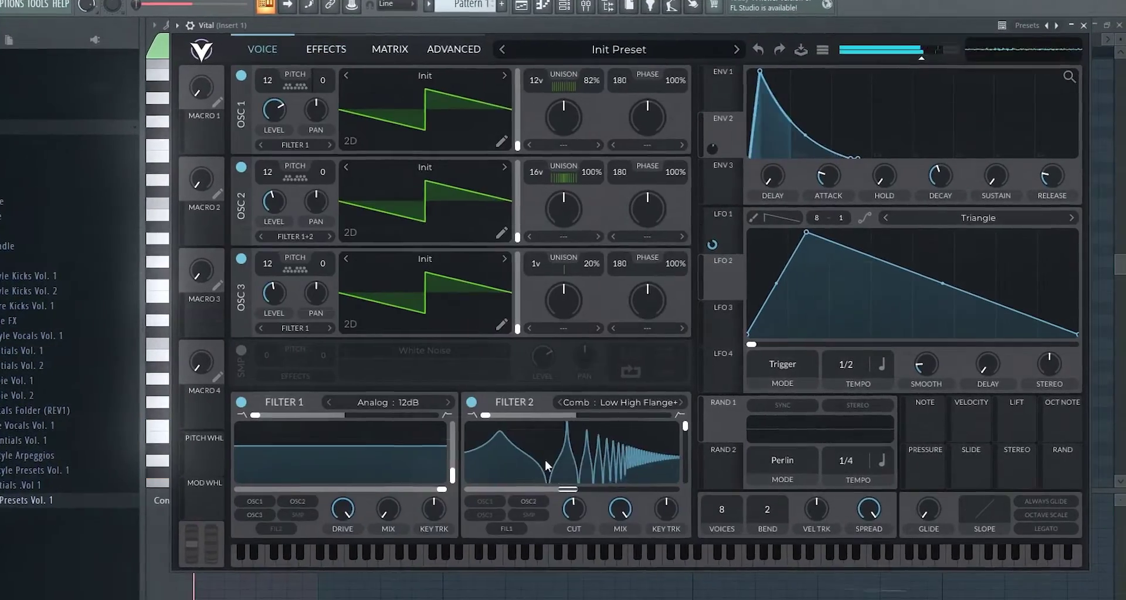
Reduce filter 2's mix below full and lower its cutoff.
{"action": "left_click_drag", "start_coordinate": [636, 499], "coordinate": [636, 508]}
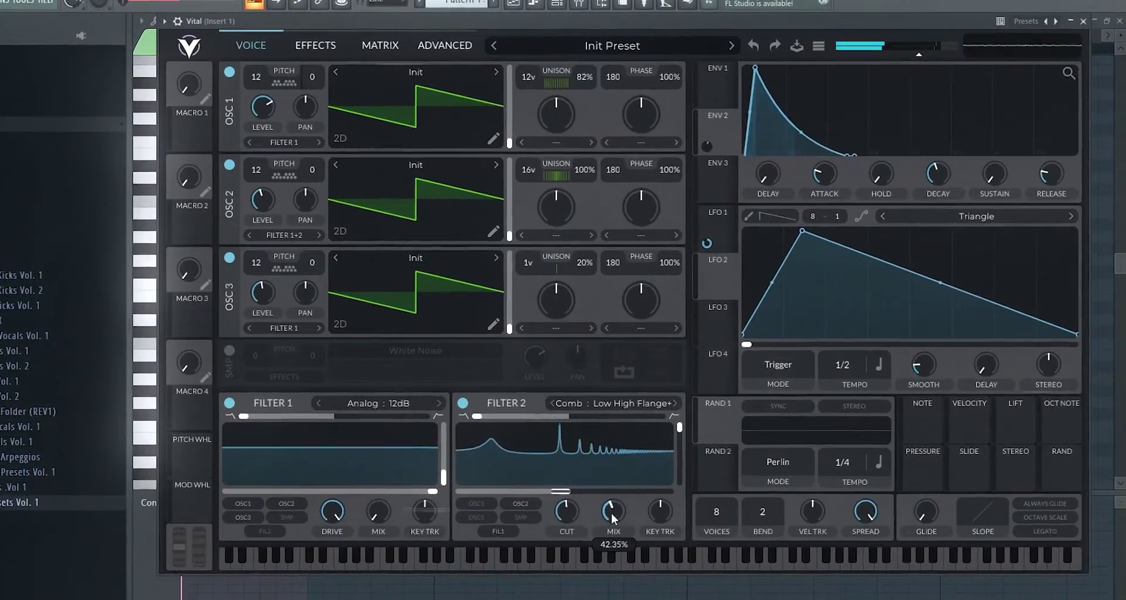
{"action": "left_click_drag", "start_coordinate": [553, 494], "coordinate": [520, 494]}
{"action": "left_click_drag", "start_coordinate": [605, 516], "coordinate": [606, 497]}
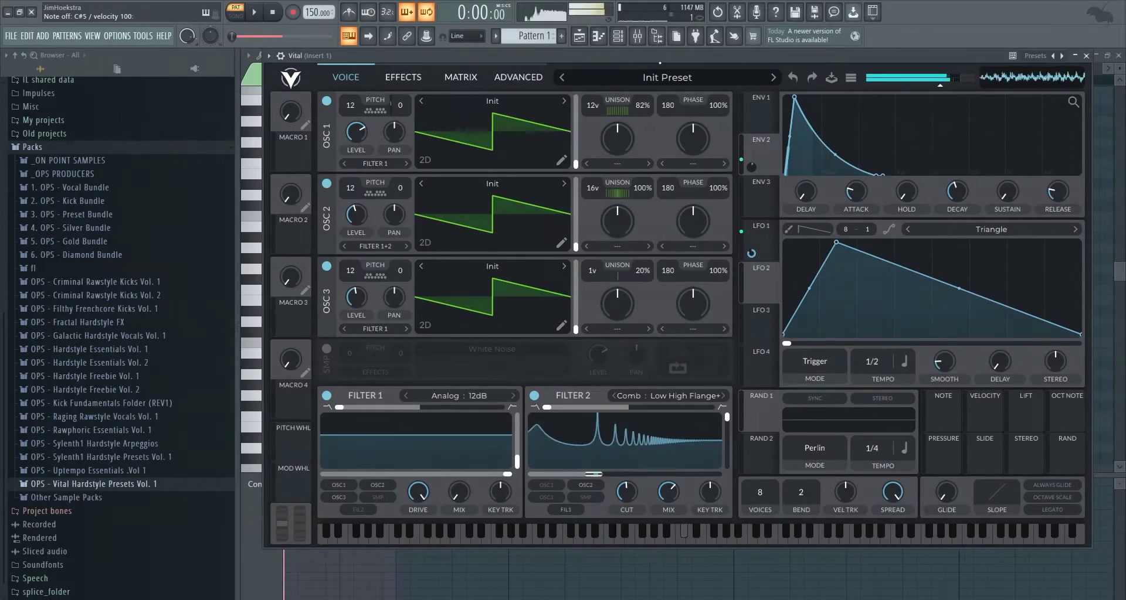
Add a modulation matrix routing from envelope 2 to the global Voice Transpose.
{"action": "left_click", "coordinate": [460, 77]}
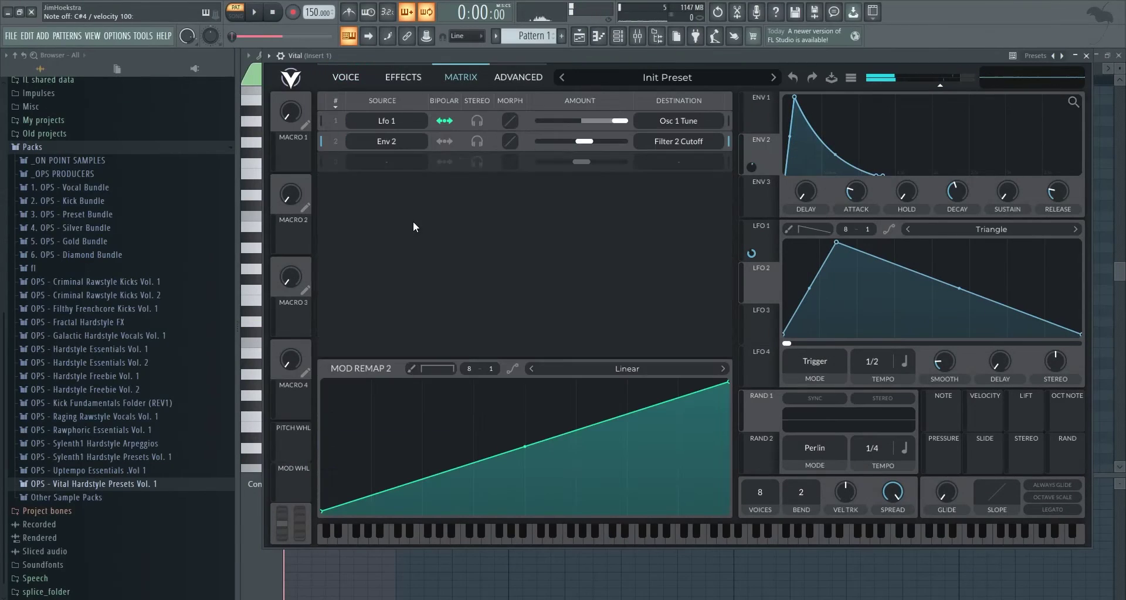
{"action": "left_click", "coordinate": [401, 160]}
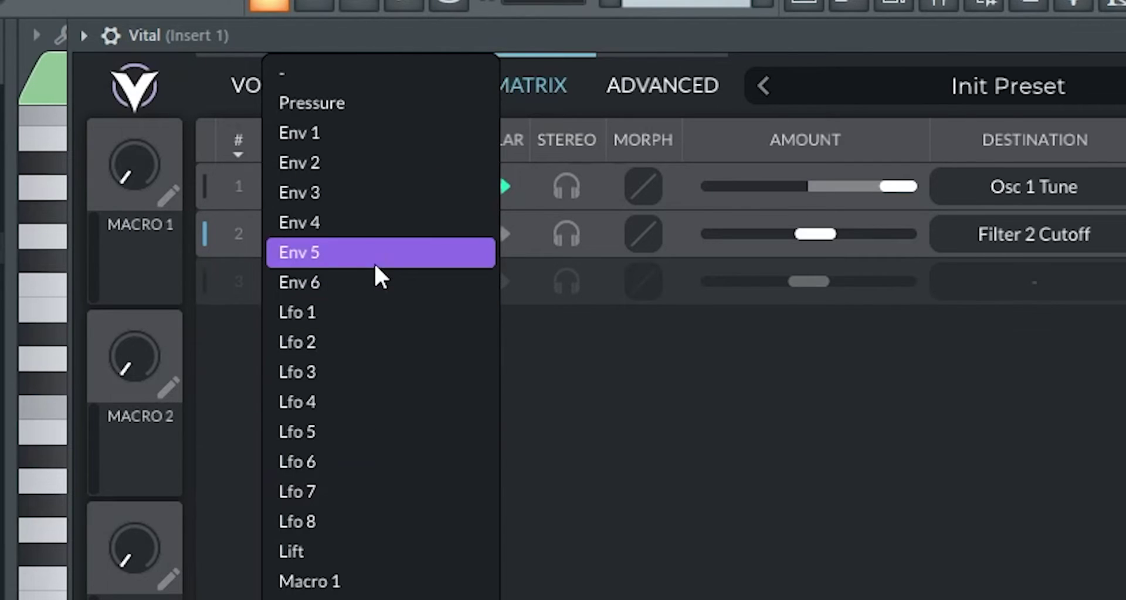
{"action": "left_click", "coordinate": [337, 167]}
{"action": "left_click", "coordinate": [1033, 281]}
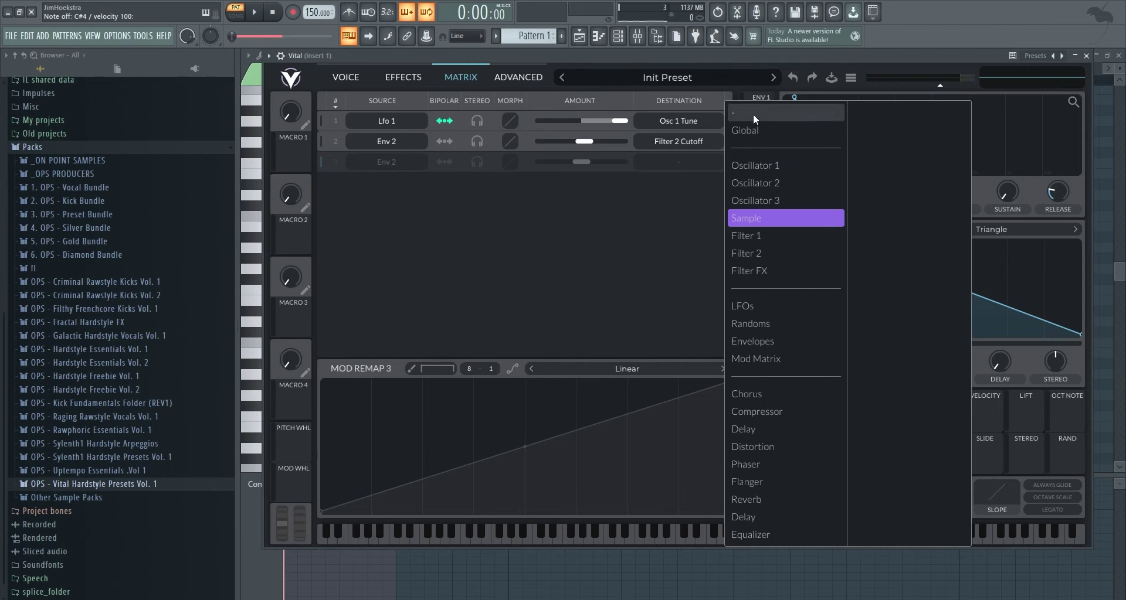
{"action": "mouse_move", "coordinate": [751, 130]}
{"action": "left_click", "coordinate": [867, 324]}
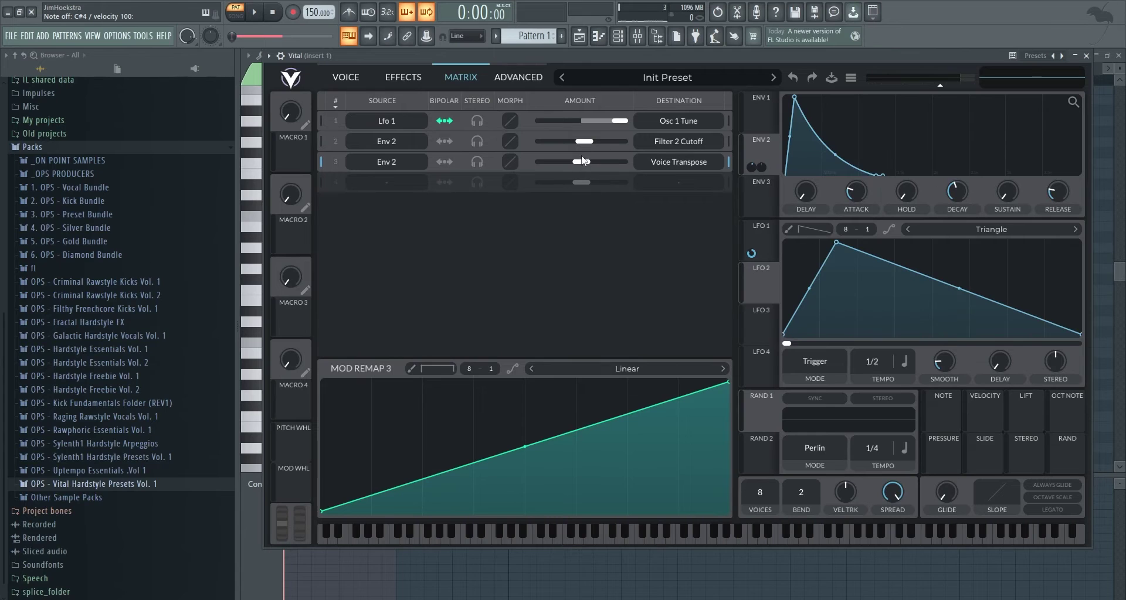
Set the amount of the envelope 2 to Voice Transpose routing to 0.25 and return to the oscillators.
{"action": "right_click", "coordinate": [582, 160]}
{"action": "left_click", "coordinate": [630, 184]}
{"action": "type", "text": "0.25"}
{"action": "key", "text": "Return"}
{"action": "left_click", "coordinate": [346, 76]}
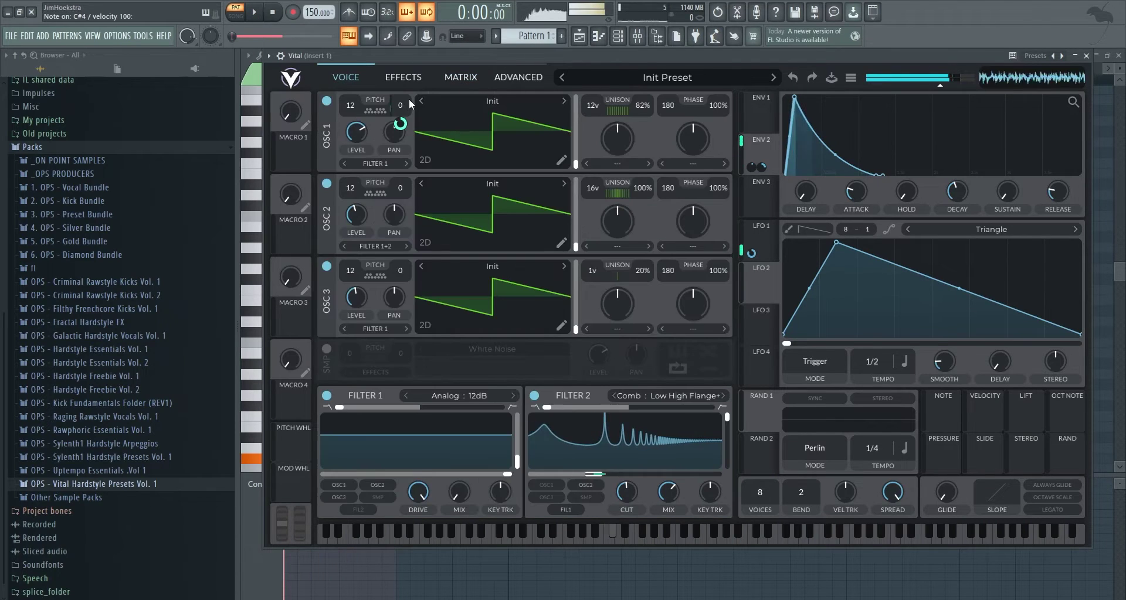
Lower the distortion drive slightly, keep its type on Hard Clip, and audition the lead.
{"action": "left_click", "coordinate": [403, 77]}
{"action": "left_click_drag", "start_coordinate": [613, 106], "coordinate": [613, 118]}
{"action": "left_click", "coordinate": [464, 108]}
{"action": "left_click", "coordinate": [465, 141]}
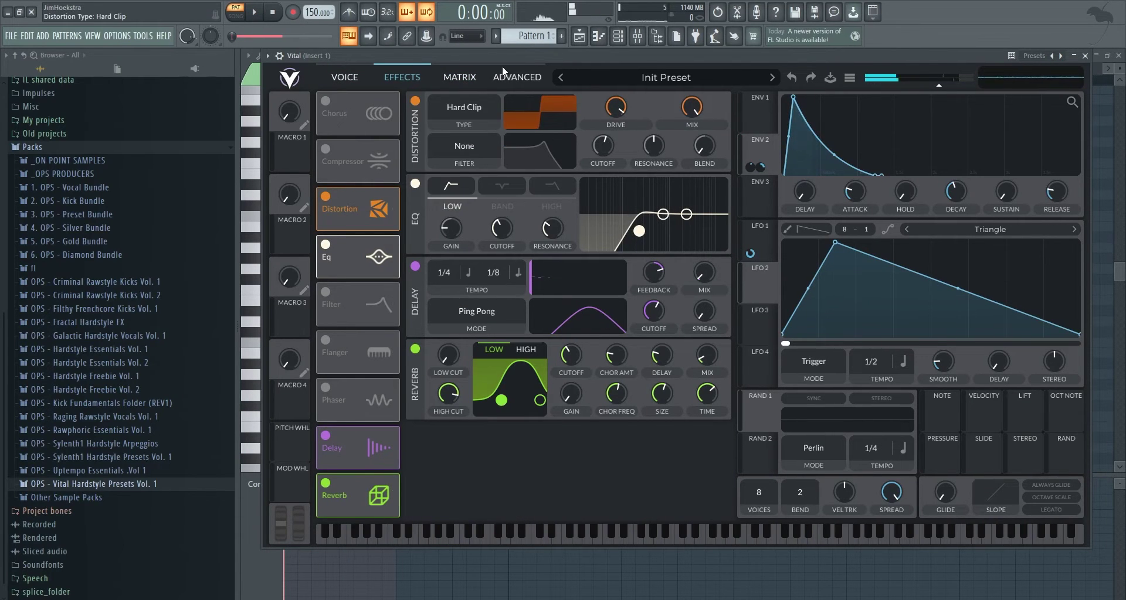
{"action": "left_click", "coordinate": [505, 57]}
{"action": "key", "text": "space"}
{"action": "key", "text": "space"}
{"action": "key", "text": "s"}
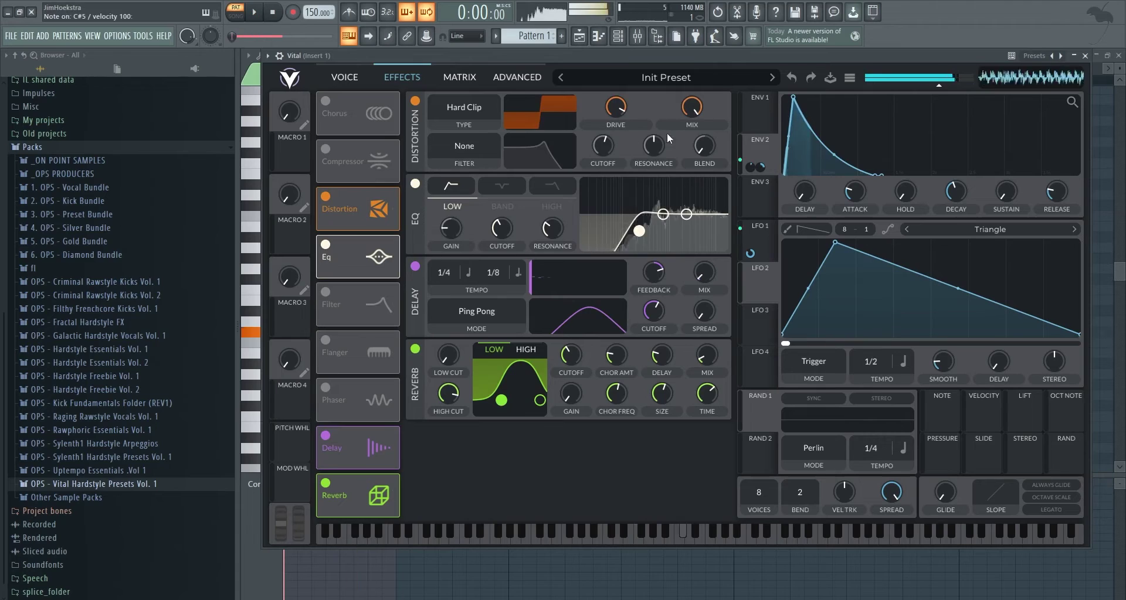
Raise filter 2's comb cutoff slightly while listening to the lead.
{"action": "left_click", "coordinate": [345, 76]}
{"action": "left_click_drag", "start_coordinate": [591, 474], "coordinate": [589, 474]}
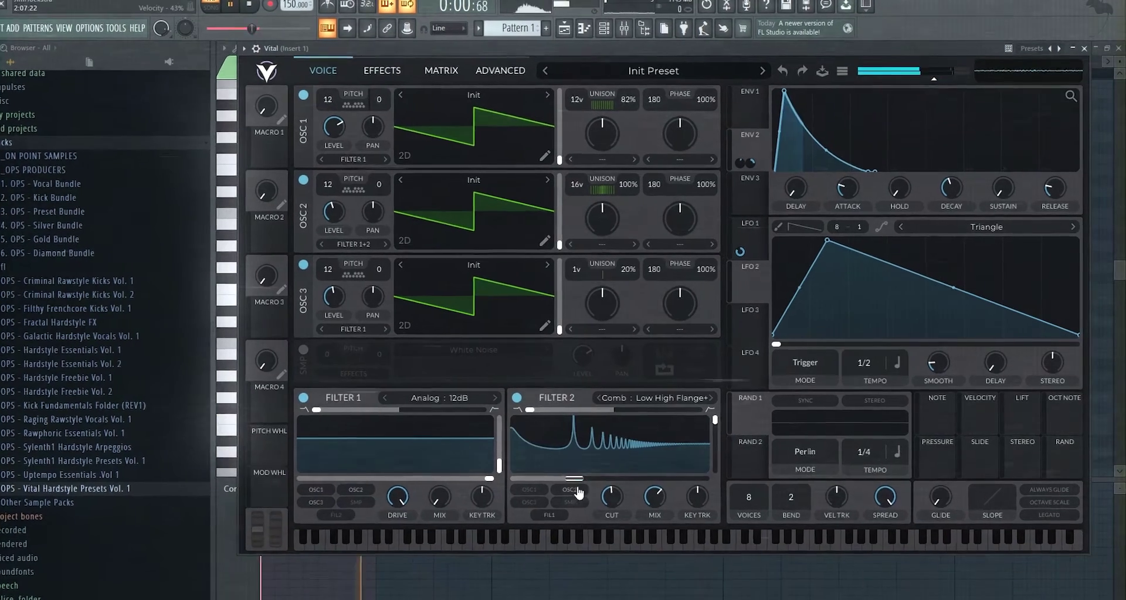
{"action": "left_click_drag", "start_coordinate": [575, 479], "coordinate": [597, 479]}
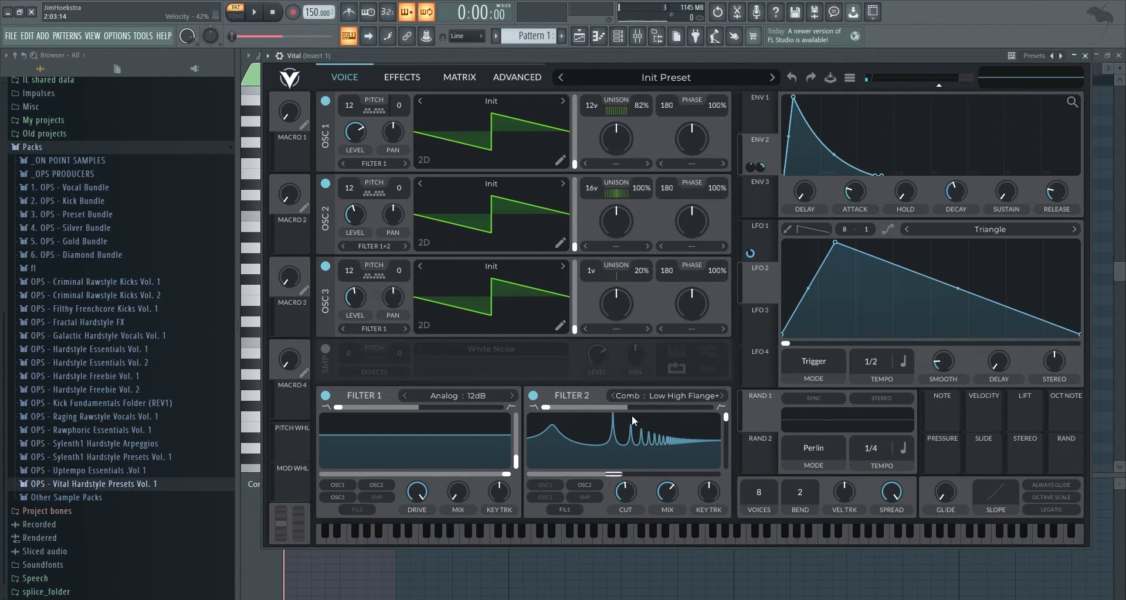
Compare the lead with filter 2 bypassed and switched back on during playback.
{"action": "left_click", "coordinate": [533, 396]}
{"action": "key", "text": "z"}
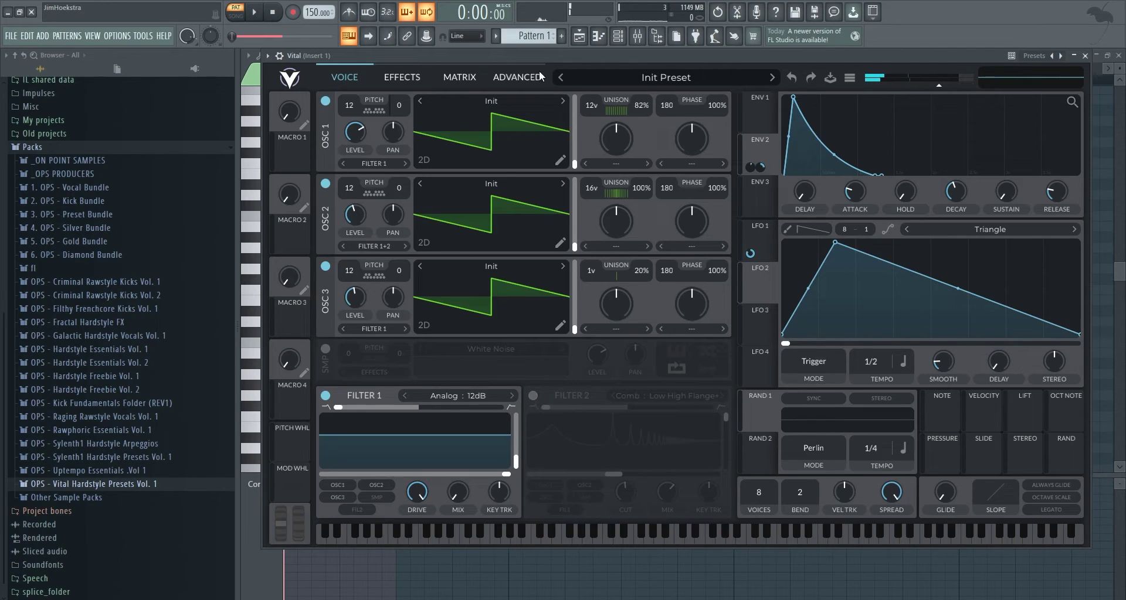
{"action": "mouse_move", "coordinate": [834, 154]}
{"action": "left_mouse_down"}
{"action": "mouse_move", "coordinate": [829, 169]}
{"action": "mouse_move", "coordinate": [833, 156]}
{"action": "left_mouse_up"}
{"action": "key", "text": "space"}
{"action": "left_click", "coordinate": [533, 395]}
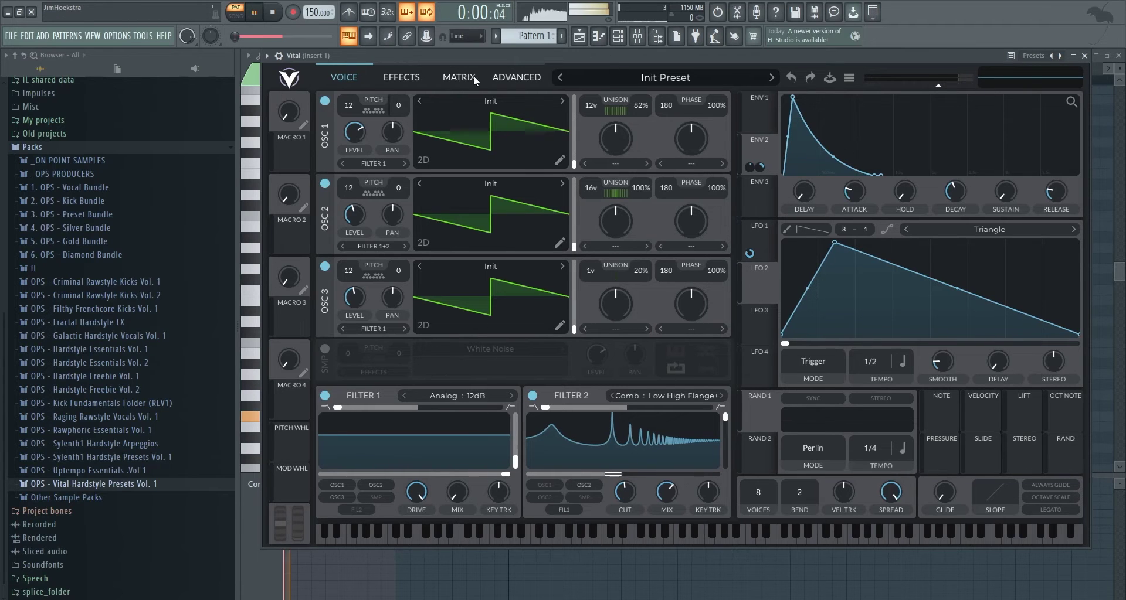
Enable the Chorus effect and move the Phaser and Flanger directly after it, ahead of the Compressor.
{"action": "left_click", "coordinate": [414, 77]}
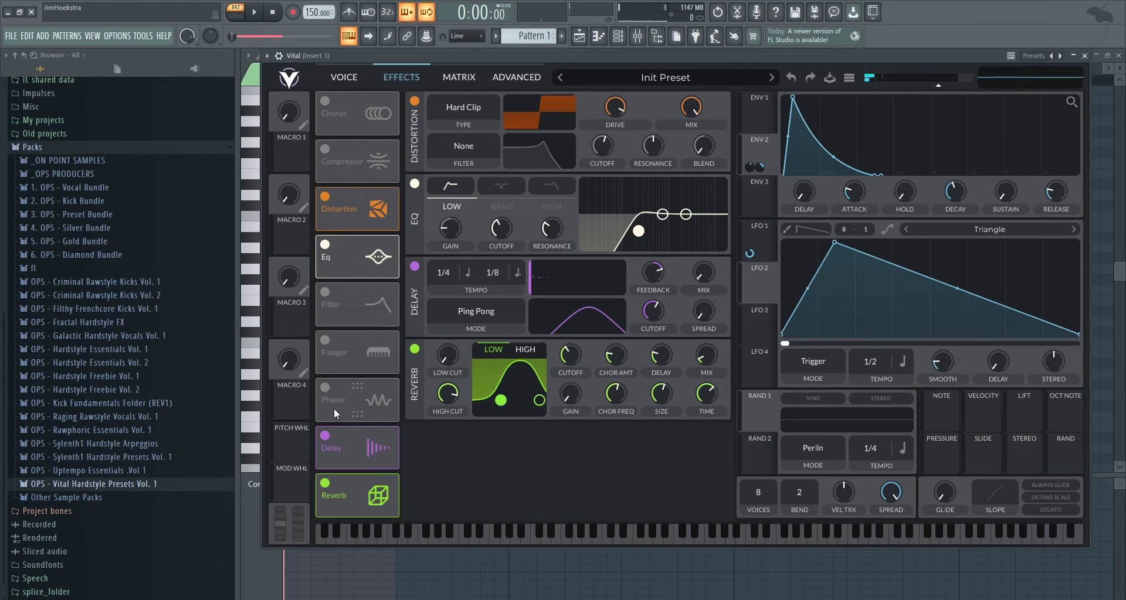
{"action": "left_click", "coordinate": [325, 118]}
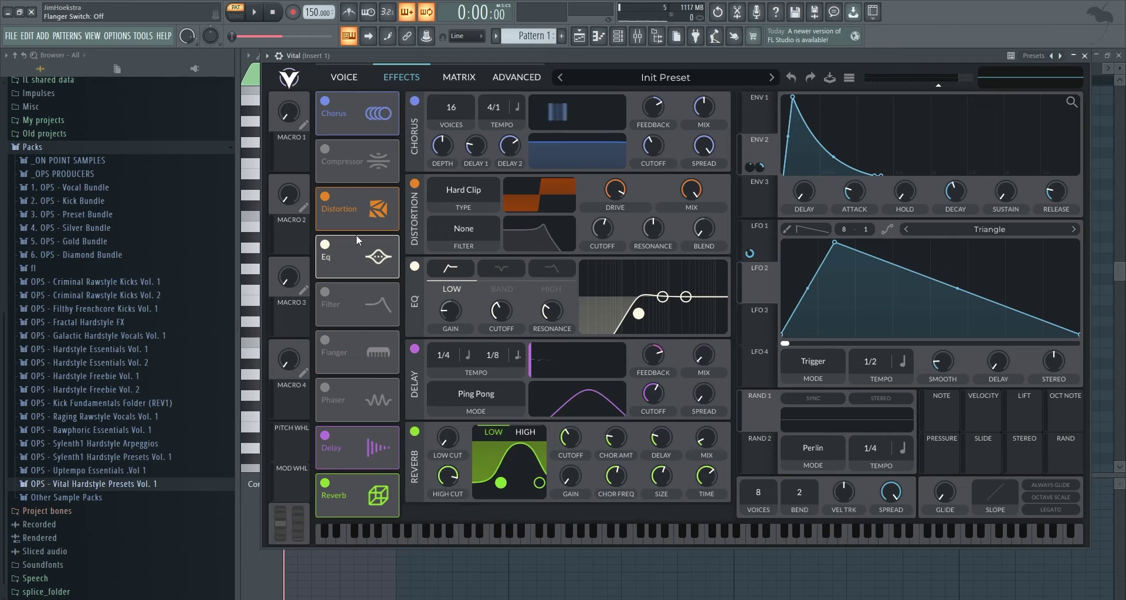
{"action": "left_click_drag", "start_coordinate": [351, 384], "coordinate": [350, 170]}
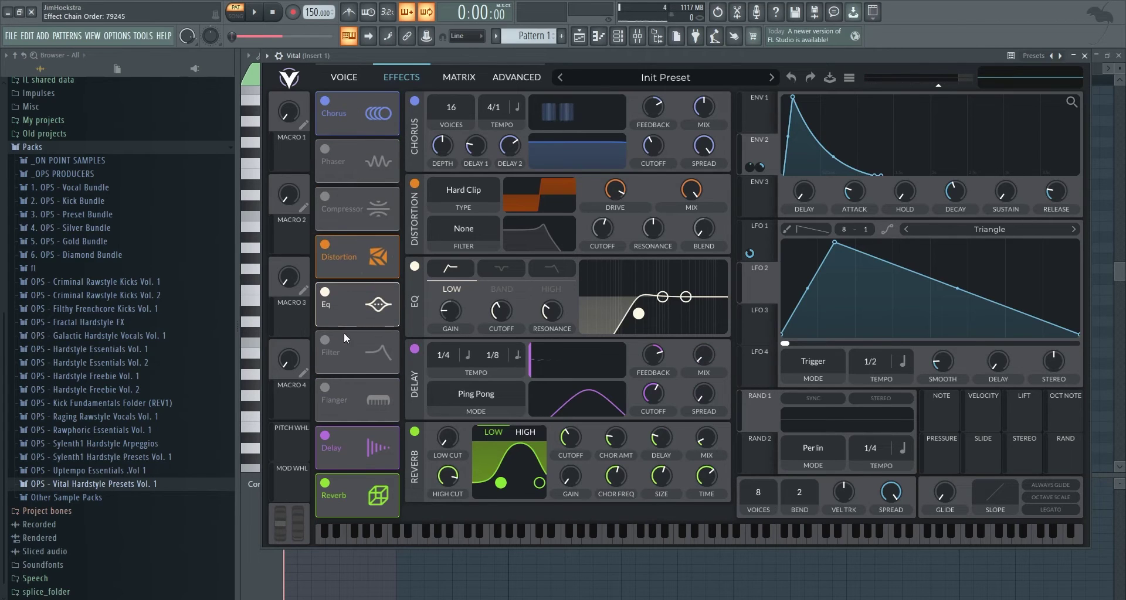
{"action": "left_click_drag", "start_coordinate": [361, 406], "coordinate": [370, 210]}
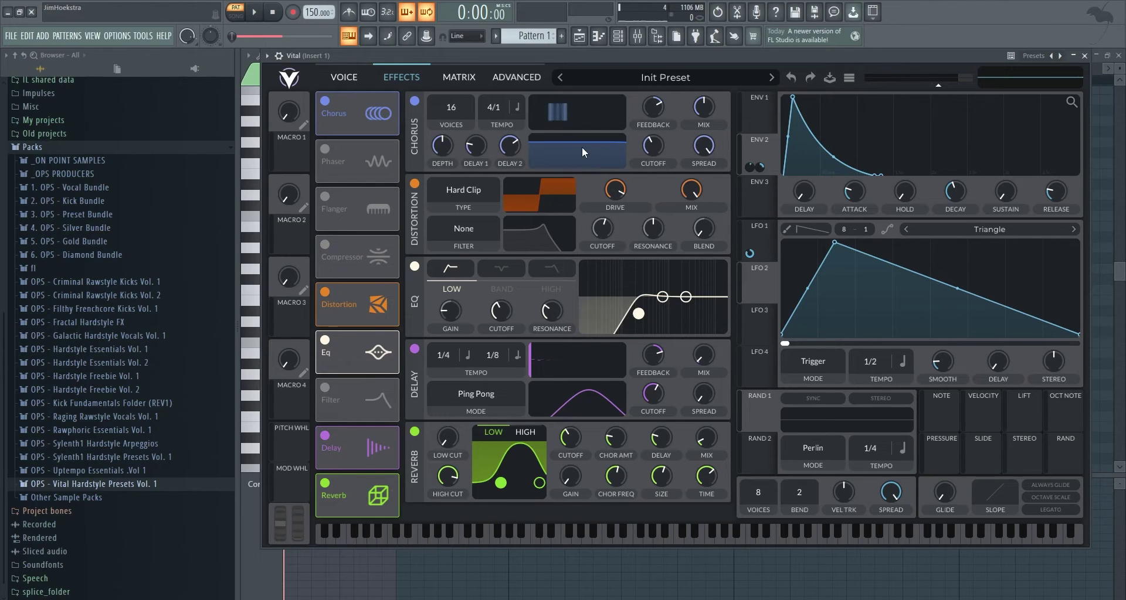
Set the chorus tempo to 32/1.
{"action": "left_click", "coordinate": [345, 78]}
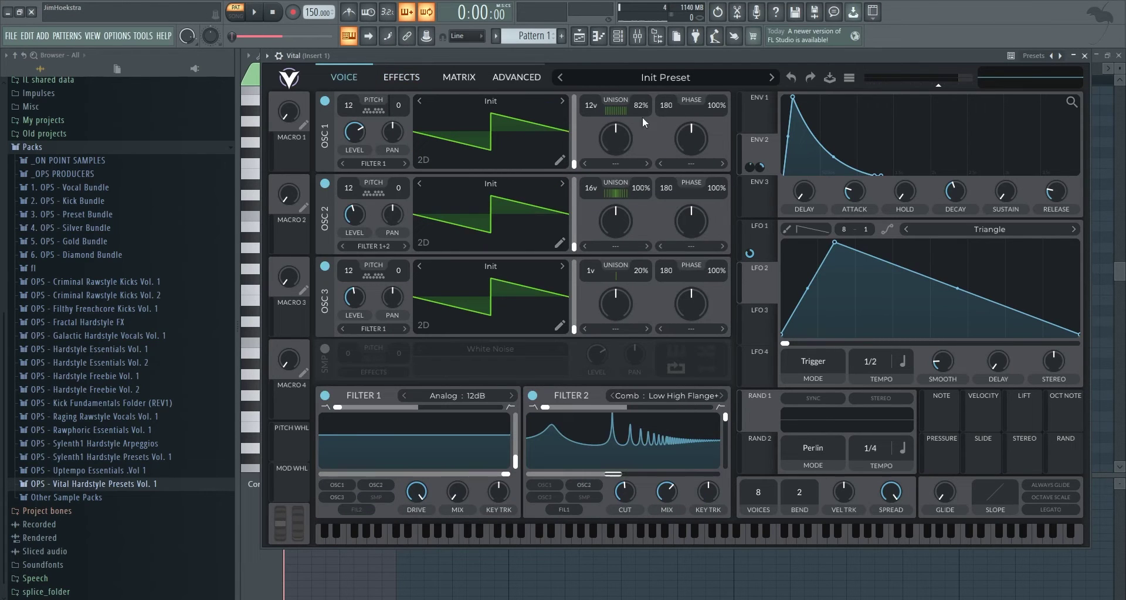
{"action": "left_click", "coordinate": [413, 77]}
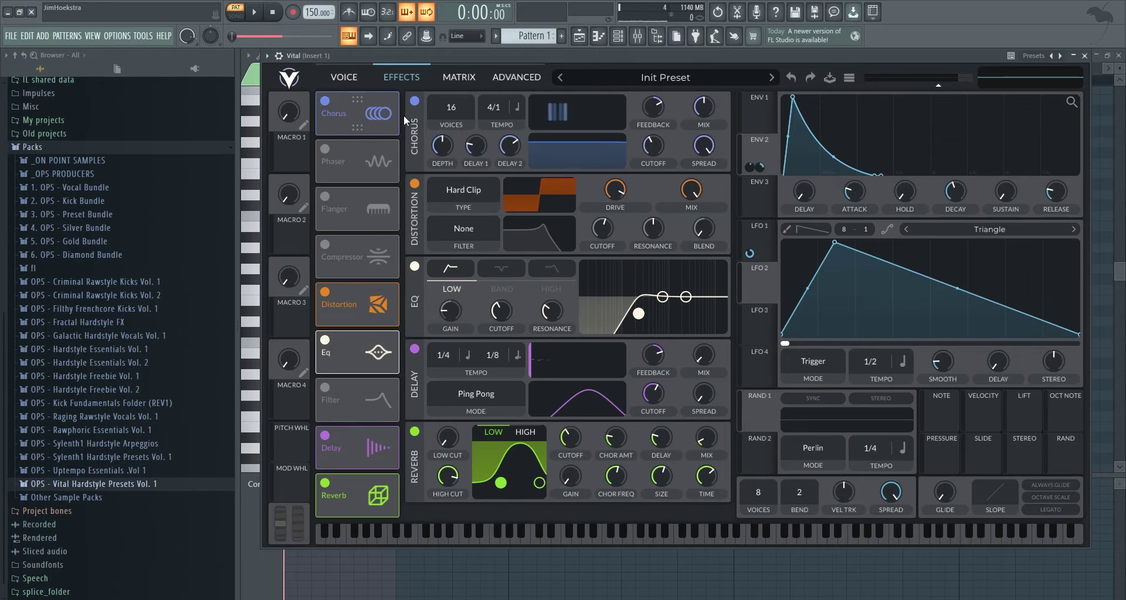
{"action": "scroll", "coordinate": [493, 113], "scroll_direction": "down", "scroll_amount": 4}
{"action": "scroll", "coordinate": [492, 114], "scroll_direction": "up", "scroll_amount": 1}
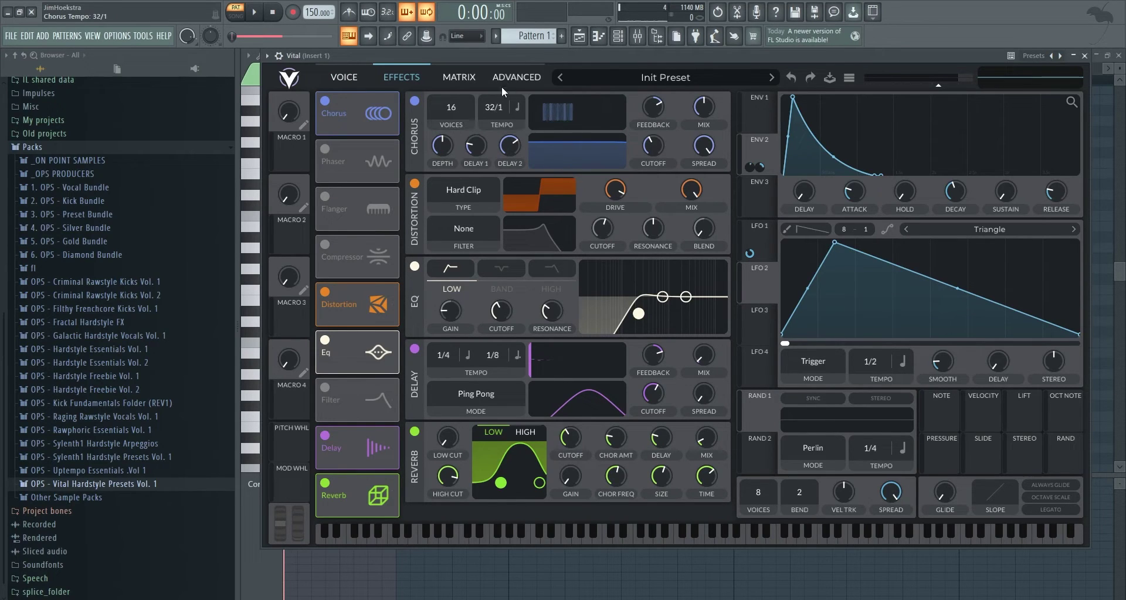
{"action": "scroll", "coordinate": [704, 117], "scroll_direction": "down", "scroll_amount": 2}
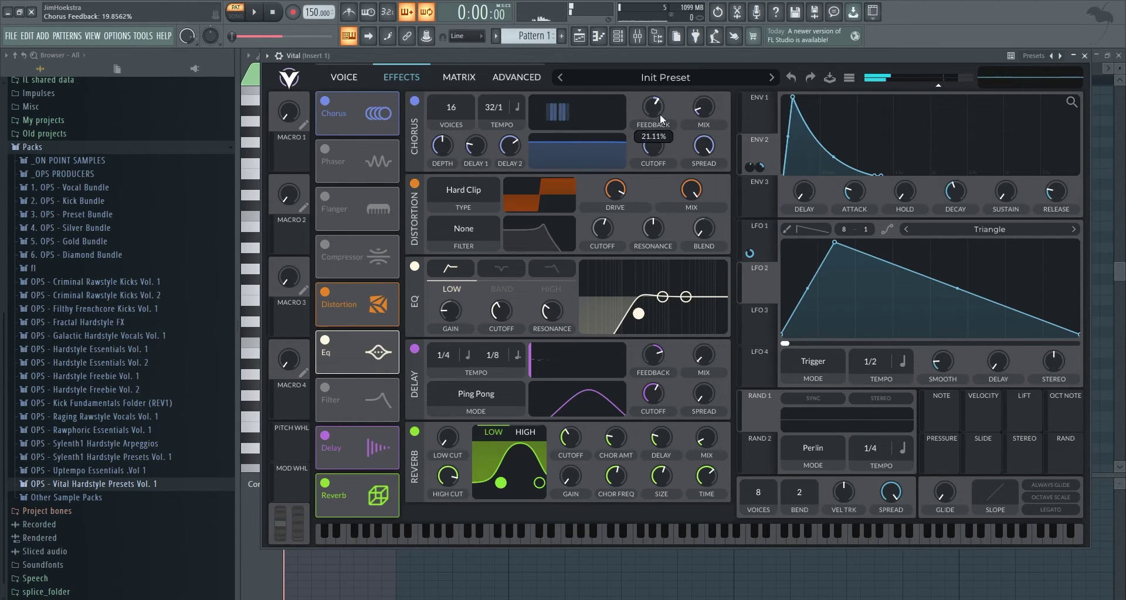
Raise the chorus mix during playback, try high feedback, and set the feedback to 0%.
{"action": "left_click_drag", "start_coordinate": [704, 110], "coordinate": [705, 58]}
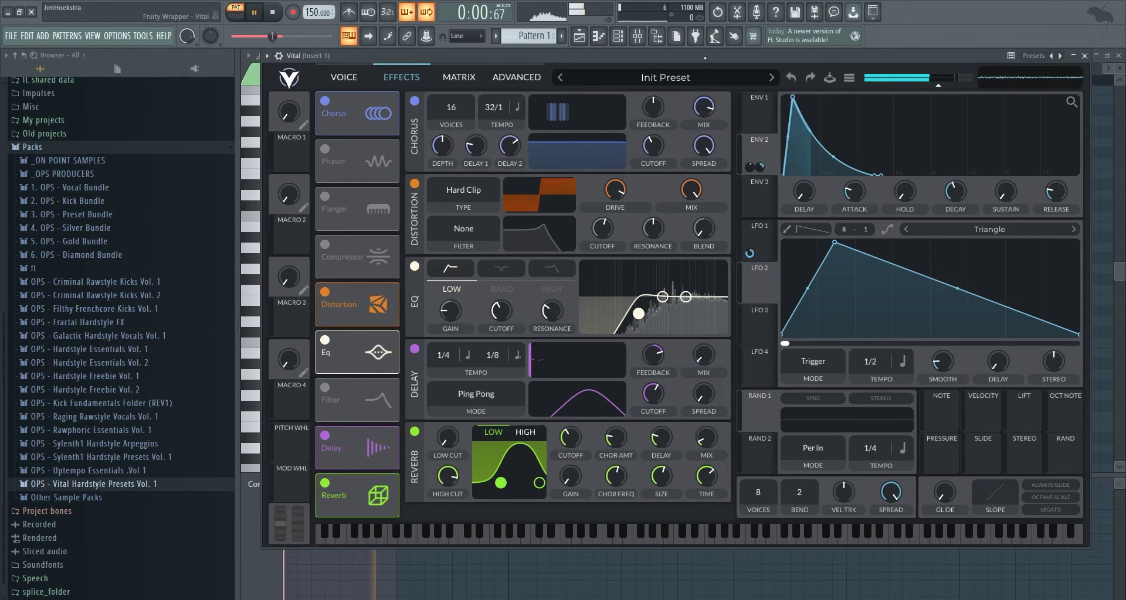
{"action": "left_click_drag", "start_coordinate": [661, 112], "coordinate": [664, 45]}
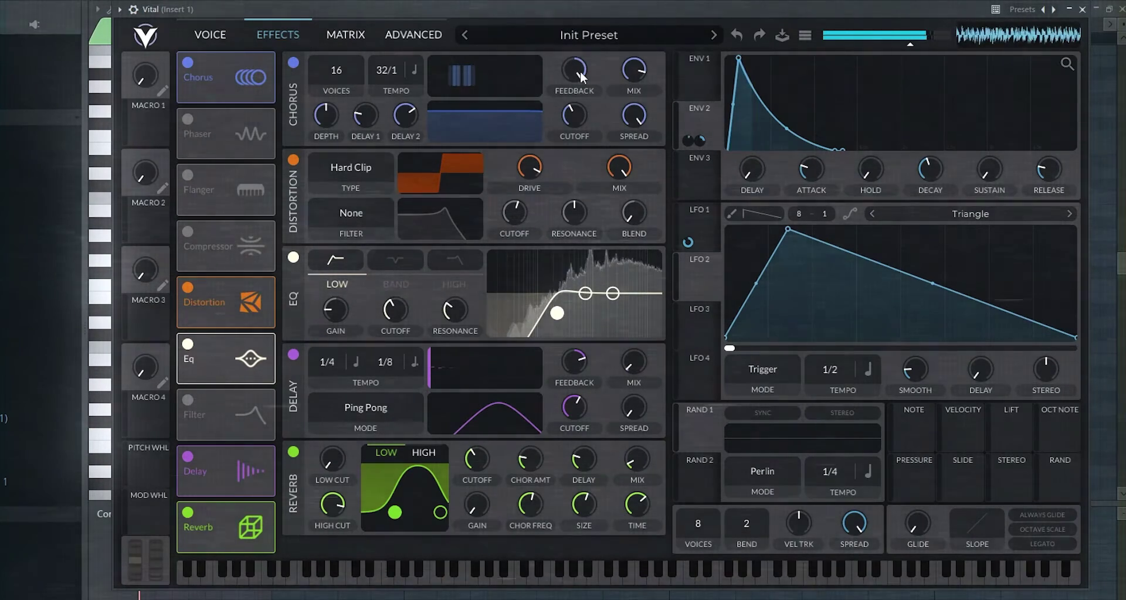
{"action": "left_click_drag", "start_coordinate": [657, 106], "coordinate": [659, 140]}
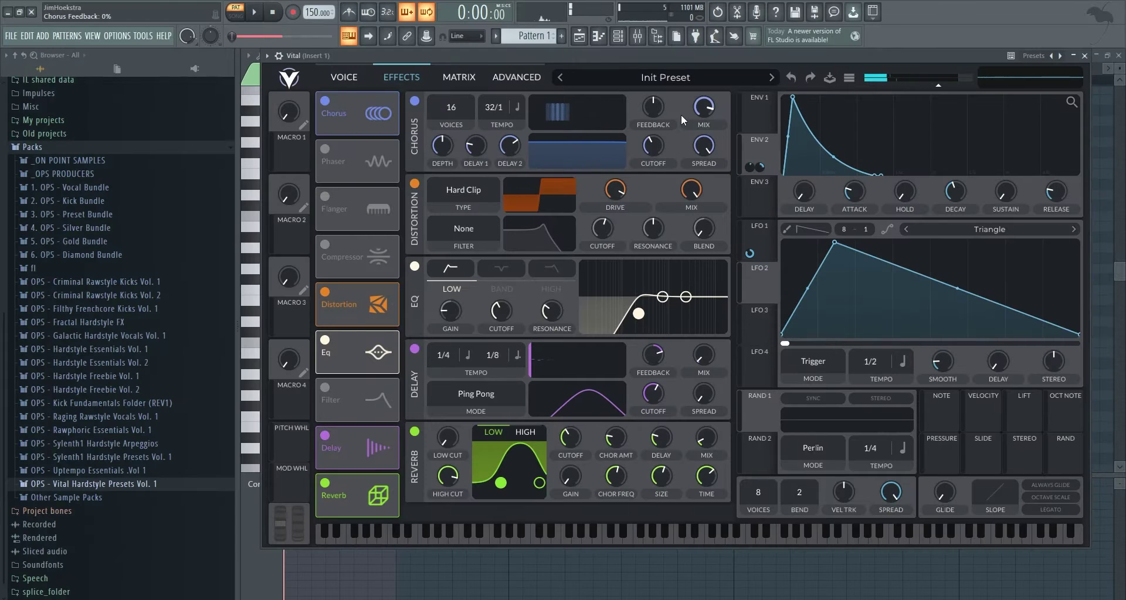
Filter the lows out of the chorus with its cutoff and spread, and audition it at about half mix.
{"action": "mouse_move", "coordinate": [701, 124]}
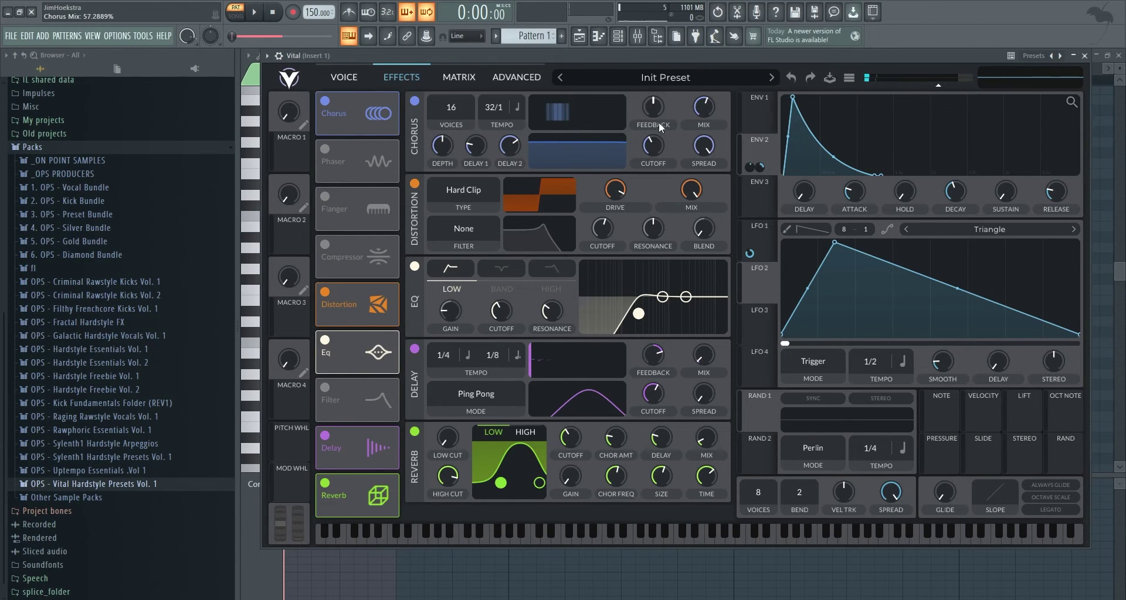
{"action": "mouse_move", "coordinate": [659, 123]}
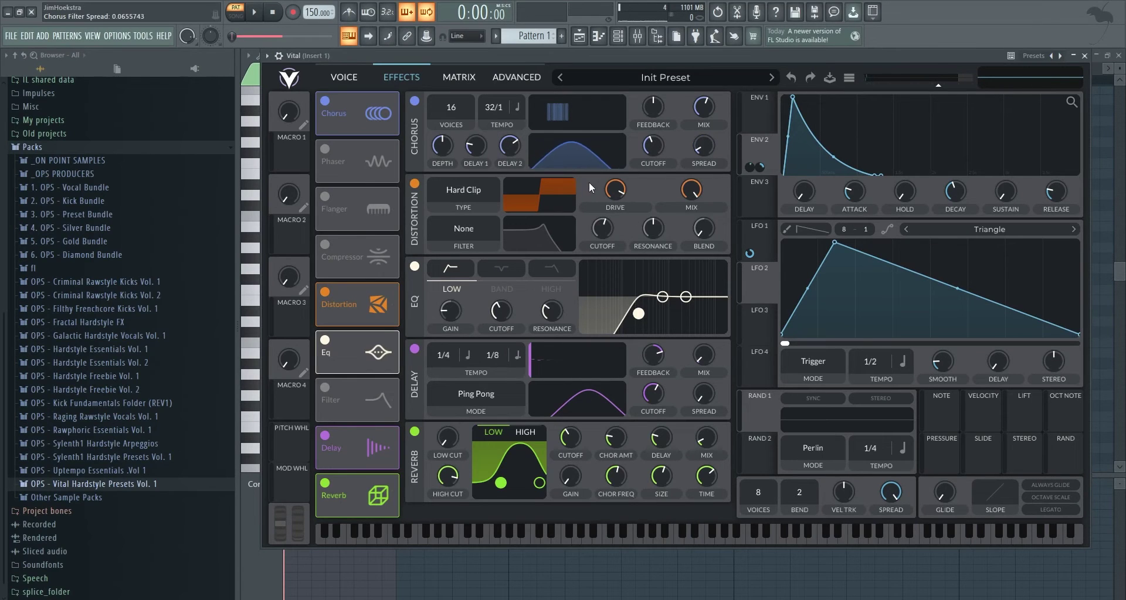
{"action": "left_click_drag", "start_coordinate": [611, 202], "coordinate": [615, 179]}
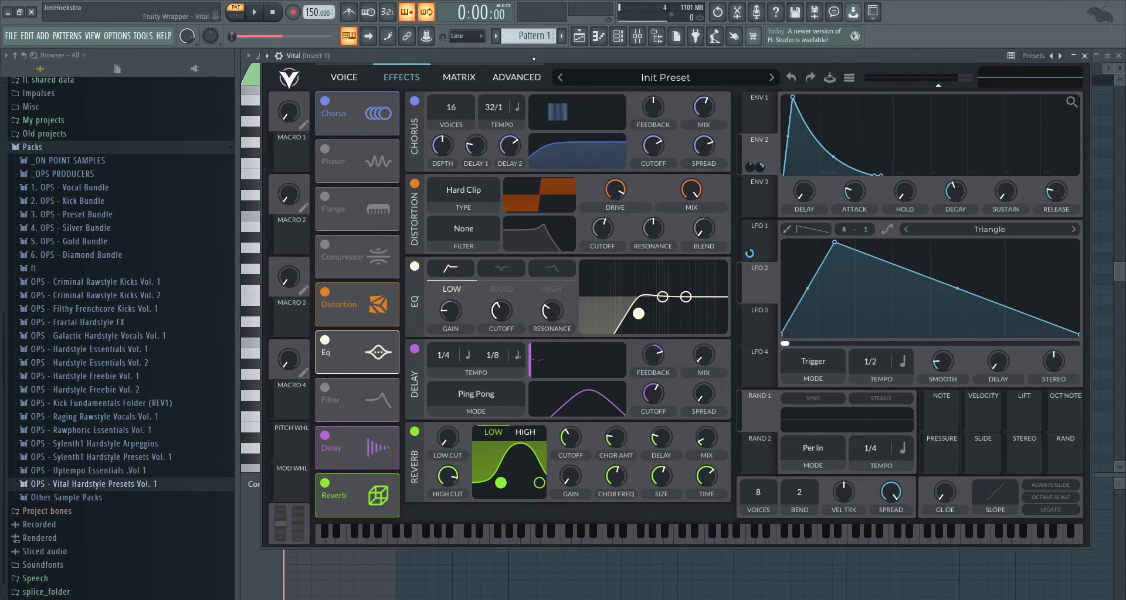
{"action": "key", "text": "space"}
{"action": "left_click_drag", "start_coordinate": [704, 110], "coordinate": [698, 50]}
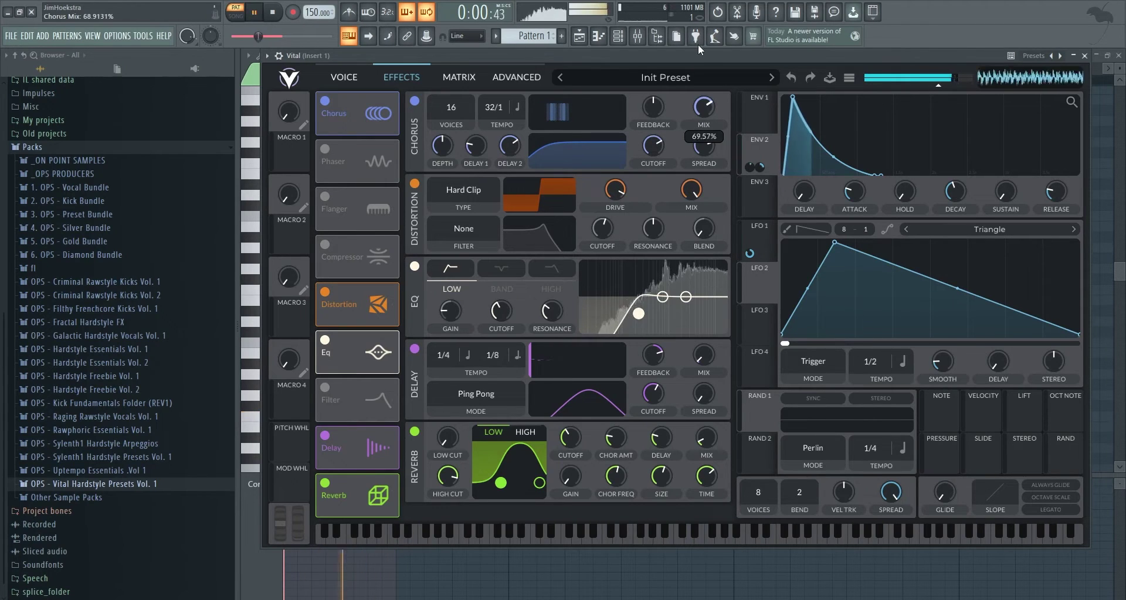
{"action": "key", "text": "space"}
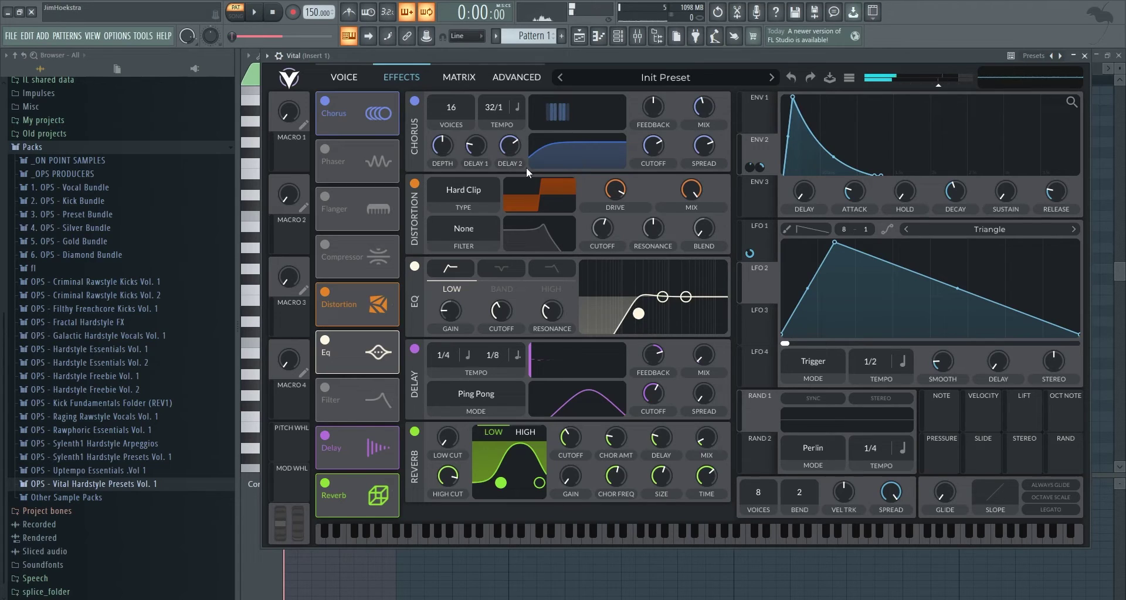
Bypass the Chorus, enable the Flanger, and set the flanger tempo to Freeze.
{"action": "left_click", "coordinate": [325, 102]}
{"action": "left_click", "coordinate": [325, 196]}
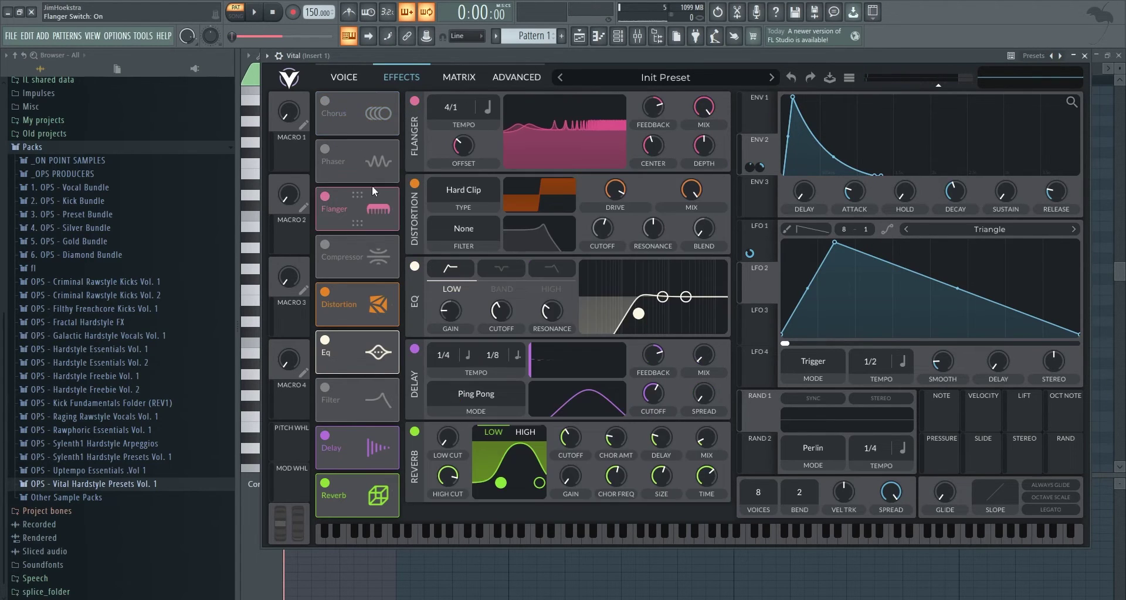
{"action": "left_click_drag", "start_coordinate": [462, 111], "coordinate": [459, 131]}
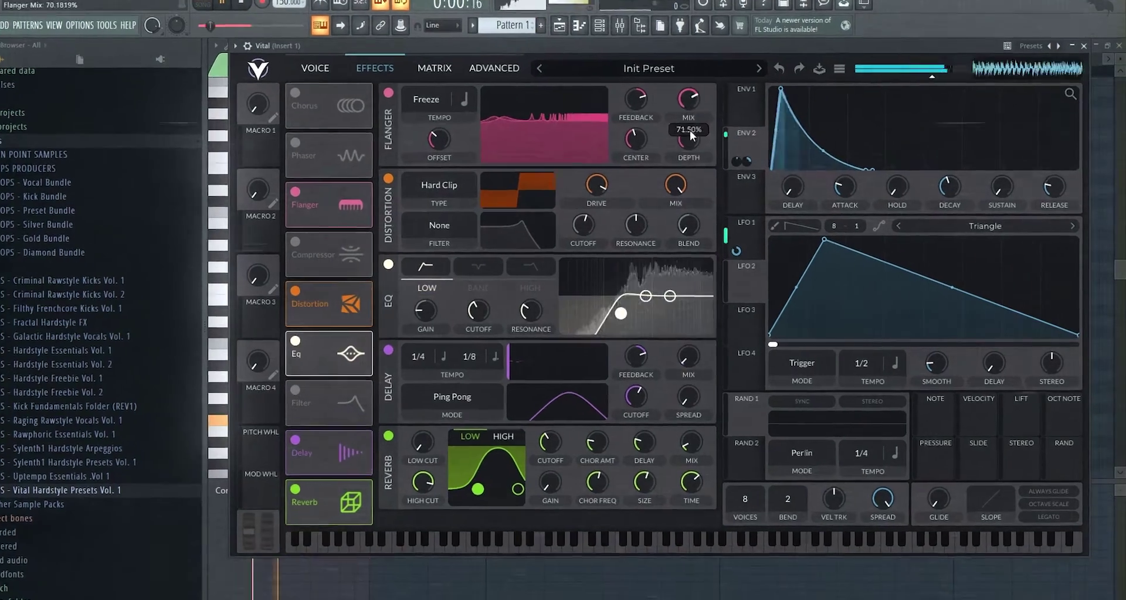
Raise the flanger mix to full and lower its feedback and center while playing.
{"action": "left_click_drag", "start_coordinate": [690, 130], "coordinate": [689, 88]}
{"action": "mouse_move", "coordinate": [638, 98]}
{"action": "left_mouse_down"}
{"action": "mouse_move", "coordinate": [642, 77]}
{"action": "mouse_move", "coordinate": [640, 109]}
{"action": "left_mouse_up"}
{"action": "left_click_drag", "start_coordinate": [639, 133], "coordinate": [641, 153]}
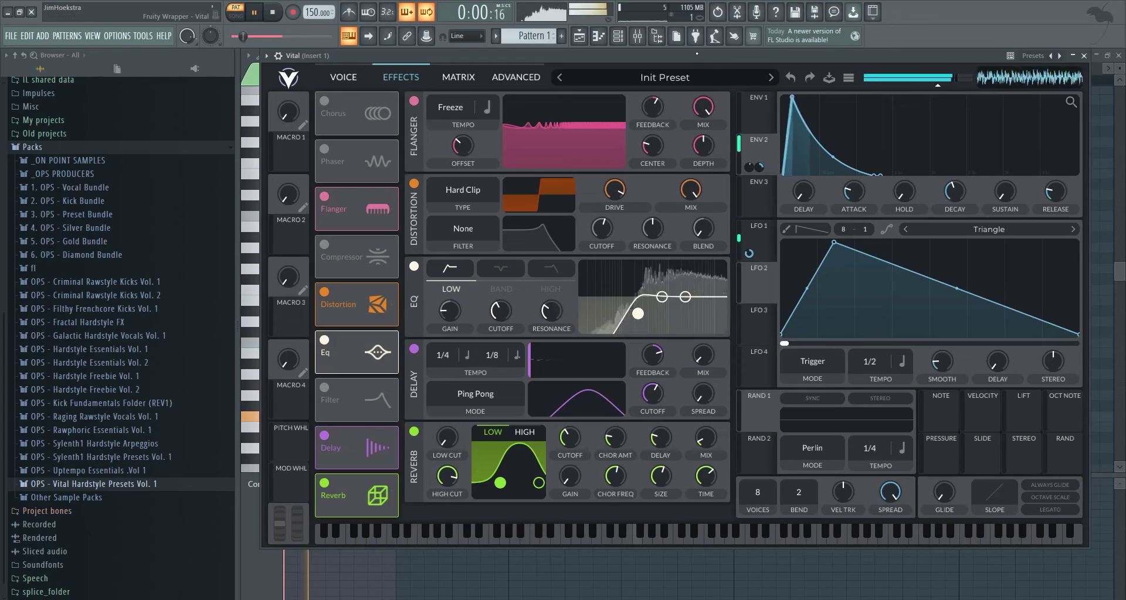
Set the flanger tempo to 32/1 and reduce its mix to about 53% while auditioning.
{"action": "scroll", "coordinate": [456, 106], "scroll_direction": "up", "scroll_amount": 5}
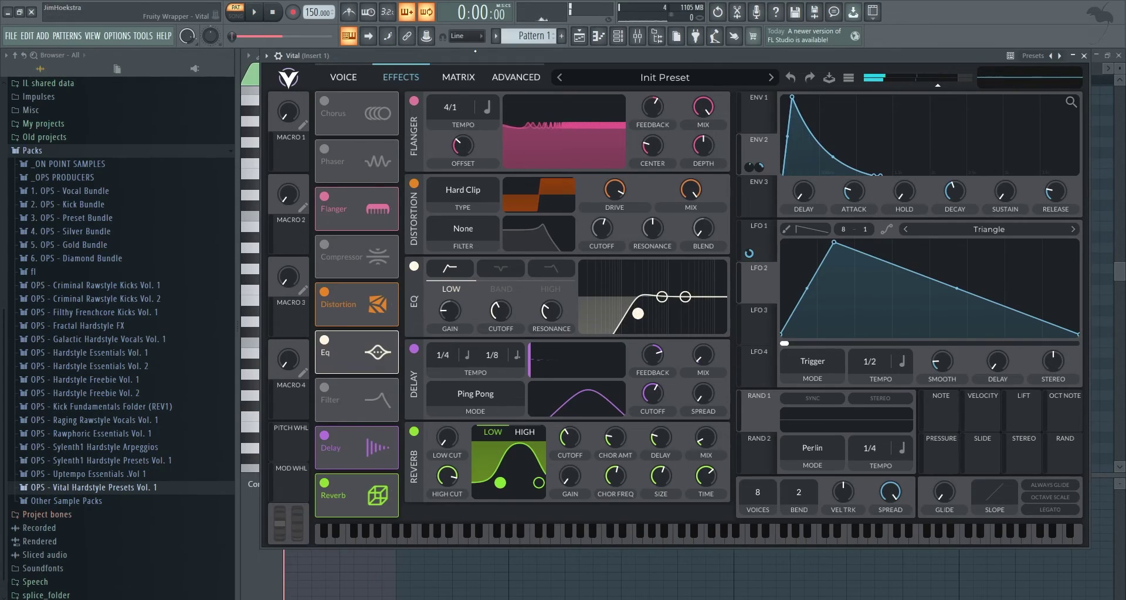
{"action": "key", "text": "space"}
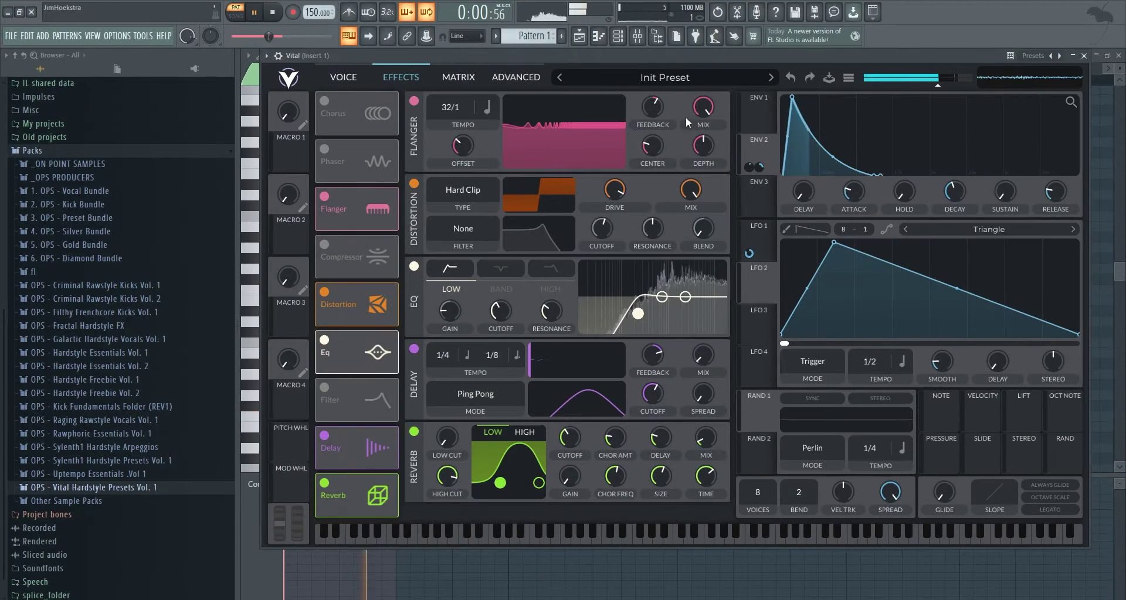
{"action": "key", "text": "space"}
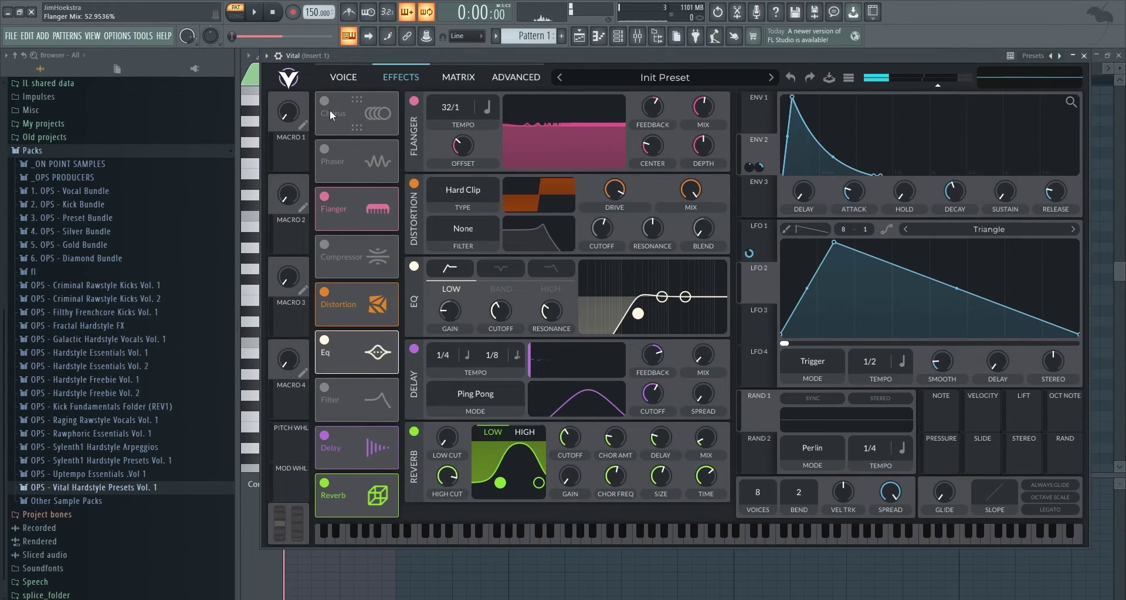
Move the Flanger ahead of the Chorus in the effect chain, bypass both, and enable the Phaser.
{"action": "left_click", "coordinate": [323, 101]}
{"action": "left_click_drag", "start_coordinate": [358, 201], "coordinate": [359, 115]}
{"action": "left_click", "coordinate": [325, 150]}
{"action": "left_click", "coordinate": [324, 102]}
{"action": "left_click", "coordinate": [324, 197]}
Set the phaser tempo to 2/1 and reduce its mix slightly while auditioning the sound.
{"action": "key", "text": "space"}
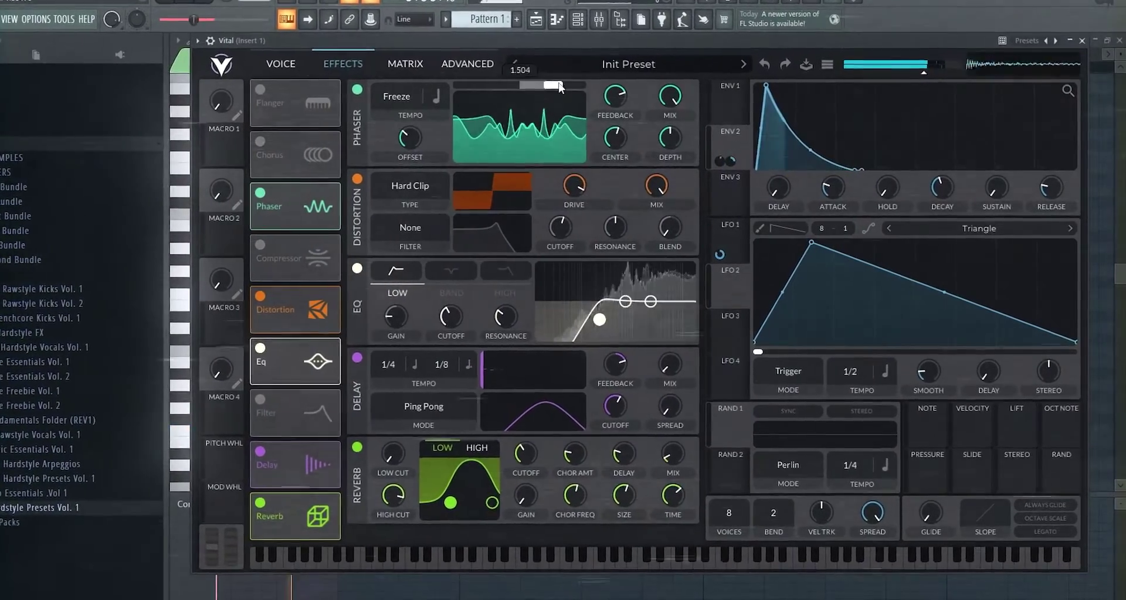
{"action": "scroll", "coordinate": [397, 97], "scroll_direction": "up", "scroll_amount": 2}
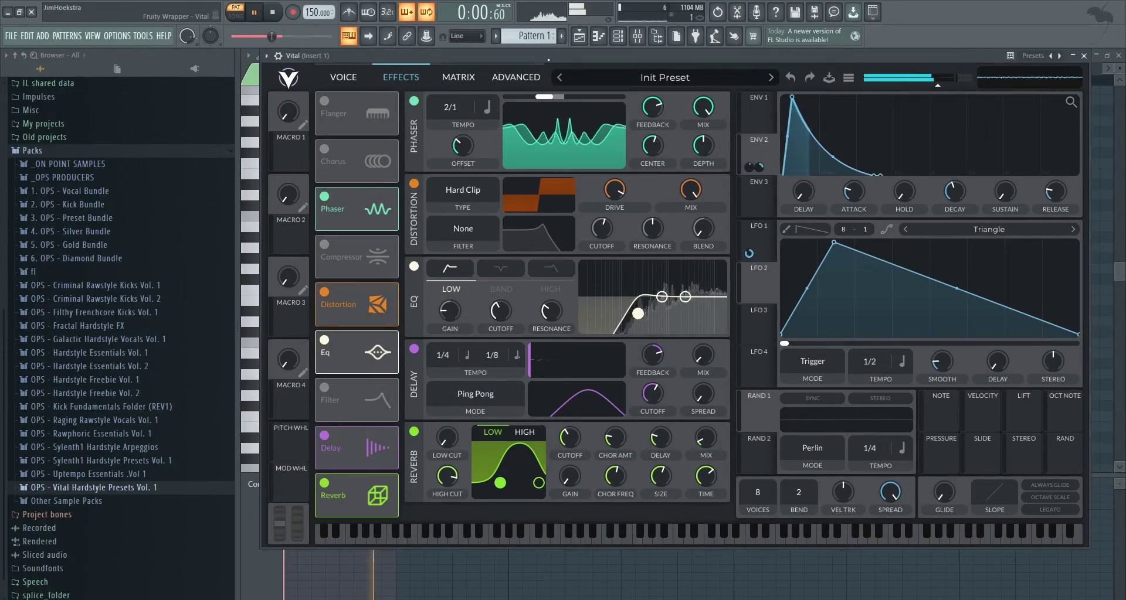
{"action": "key", "text": "space"}
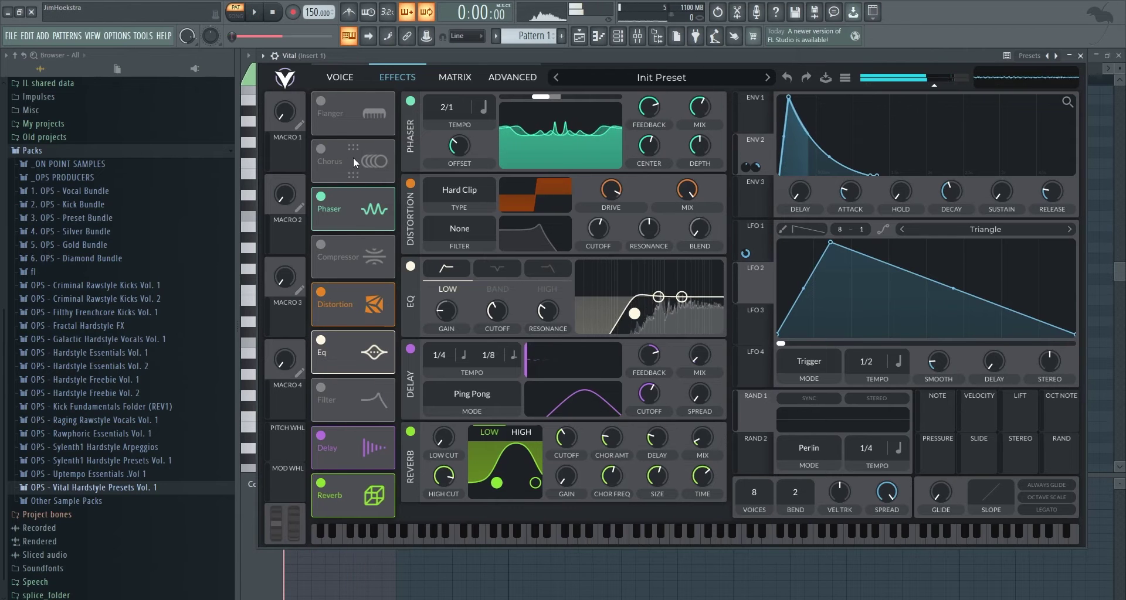
Audition the Phaser combined with Chorus and Flanger, leaving the Chorus enabled with a lower mix and the Flanger bypassed.
{"action": "left_click", "coordinate": [321, 149]}
{"action": "left_click", "coordinate": [320, 100]}
{"action": "key", "text": "space"}
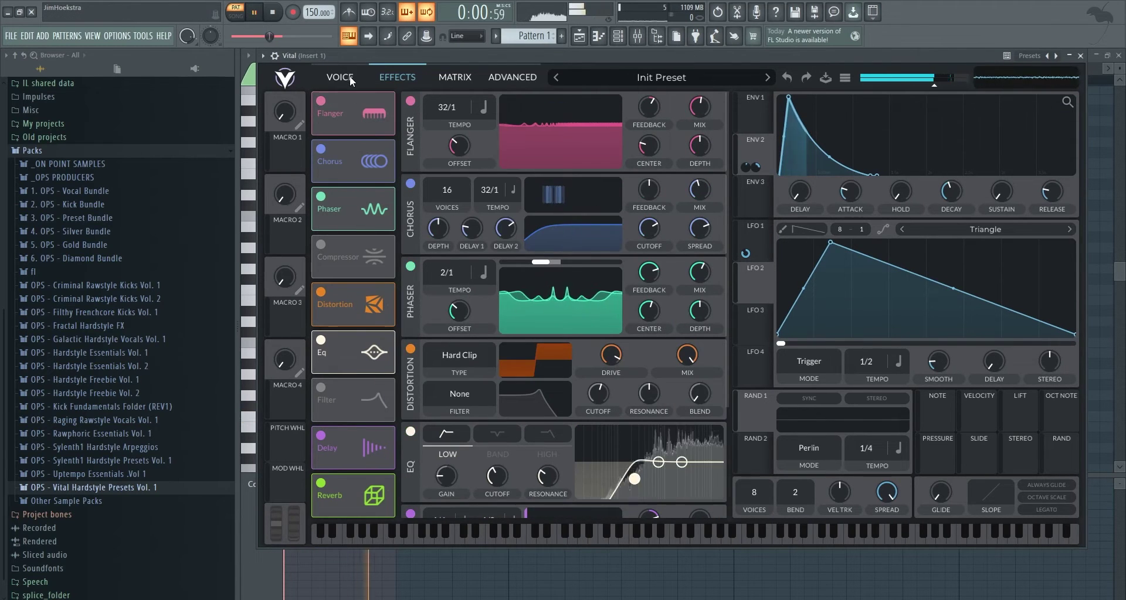
{"action": "left_click", "coordinate": [321, 149]}
{"action": "left_click", "coordinate": [321, 101]}
{"action": "left_click", "coordinate": [321, 149]}
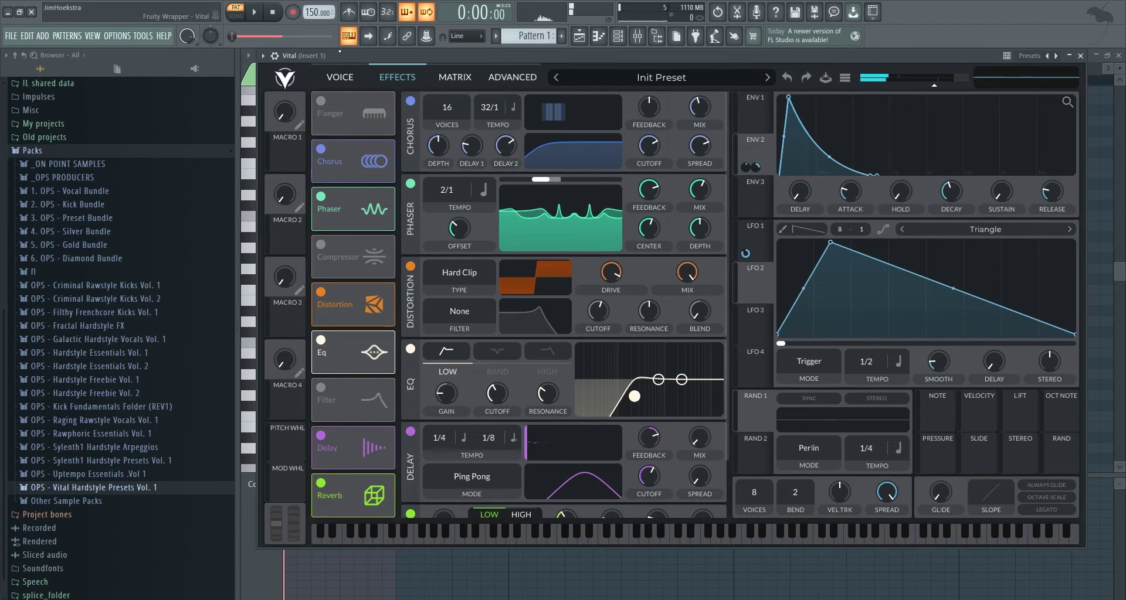
{"action": "key", "text": "space"}
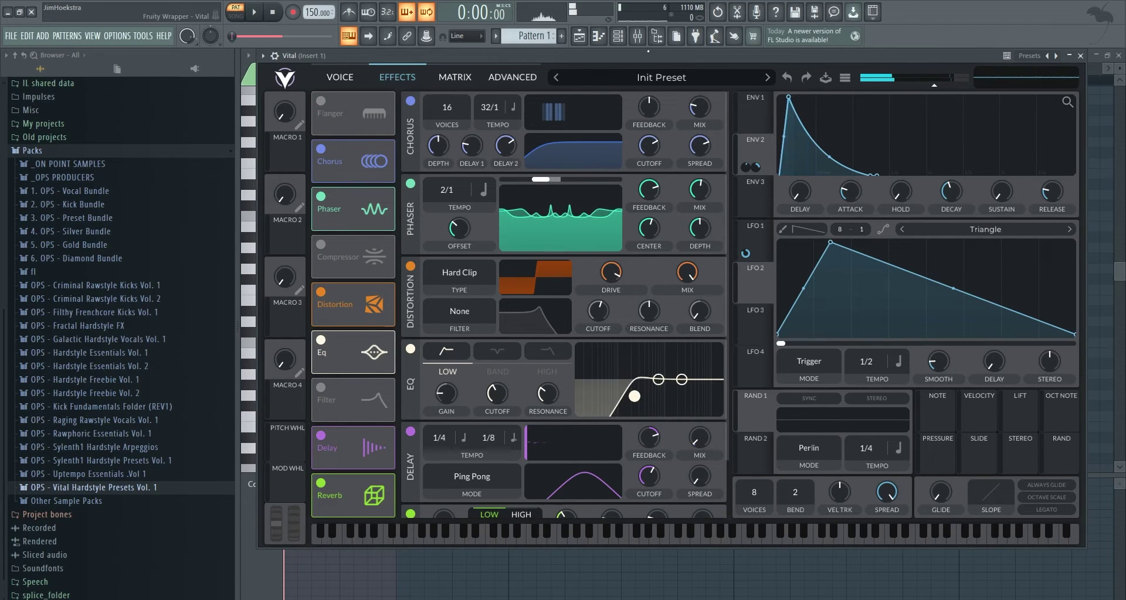
Reduce the unison detune of Oscillator 1 to 46% and Oscillator 2 to 52% while auditioning.
{"action": "left_click", "coordinate": [338, 77]}
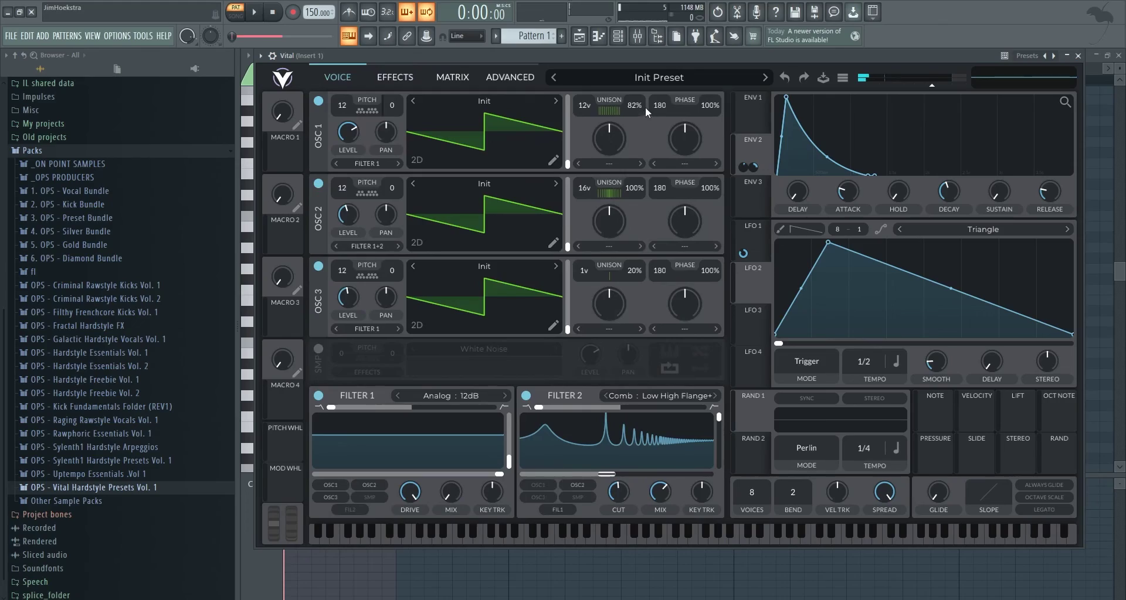
{"action": "key", "text": "space"}
{"action": "left_click_drag", "start_coordinate": [635, 188], "coordinate": [632, 290]}
{"action": "left_click_drag", "start_coordinate": [635, 105], "coordinate": [636, 78]}
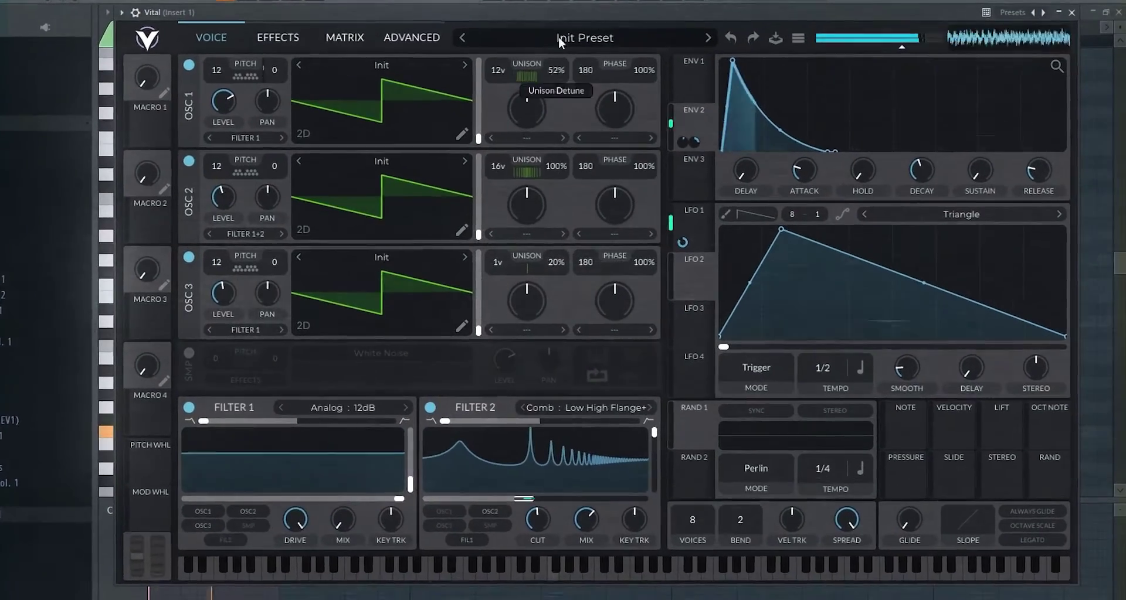
{"action": "left_click_drag", "start_coordinate": [561, 43], "coordinate": [559, 69]}
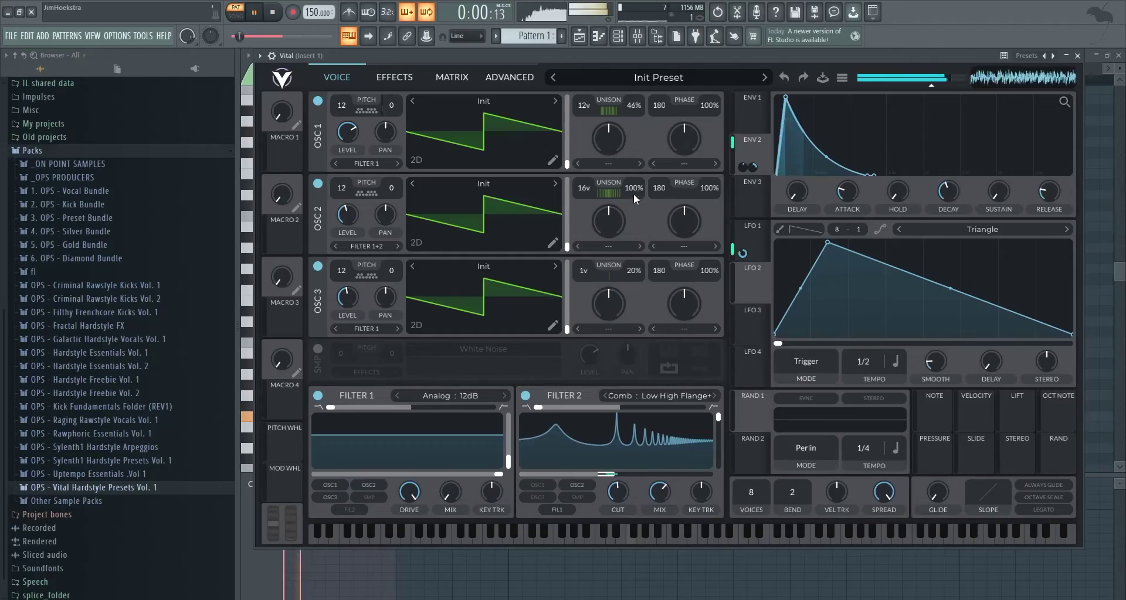
{"action": "left_click_drag", "start_coordinate": [633, 191], "coordinate": [638, 77]}
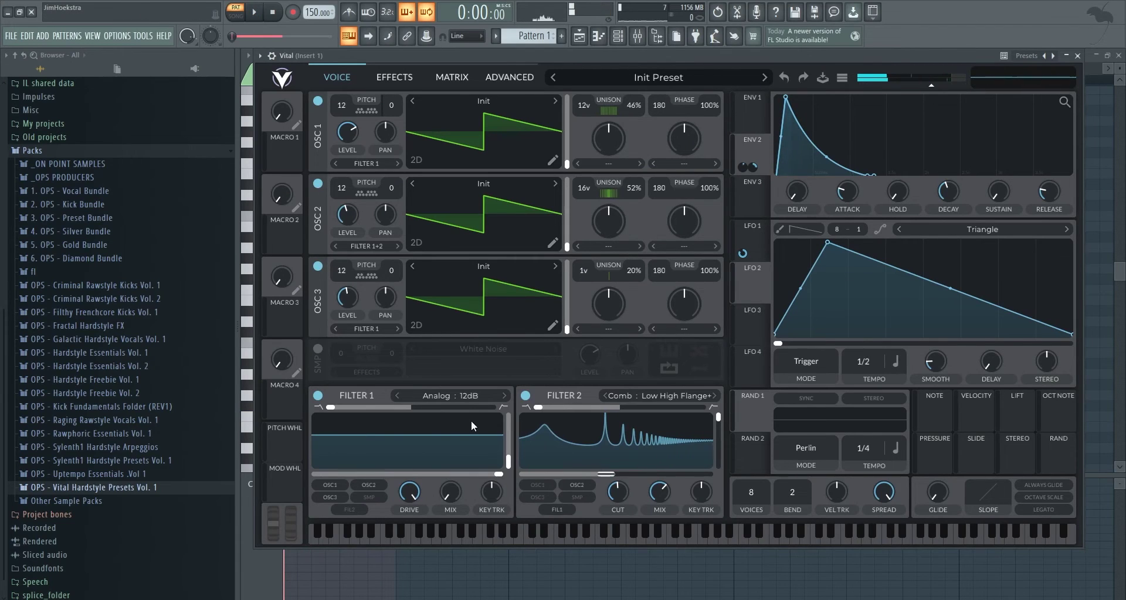
Try Filter 1 as Formant AOIE at 100% mix and adjust its formant position while playing.
{"action": "left_click", "coordinate": [469, 396]}
{"action": "left_click", "coordinate": [542, 489]}
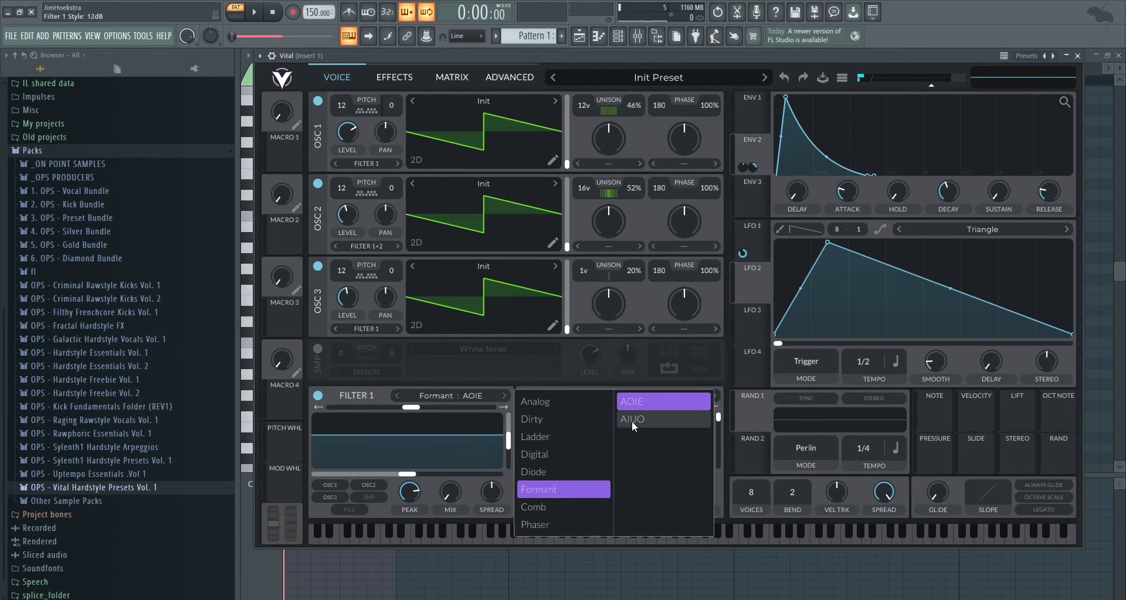
{"action": "left_click_drag", "start_coordinate": [438, 496], "coordinate": [464, 226]}
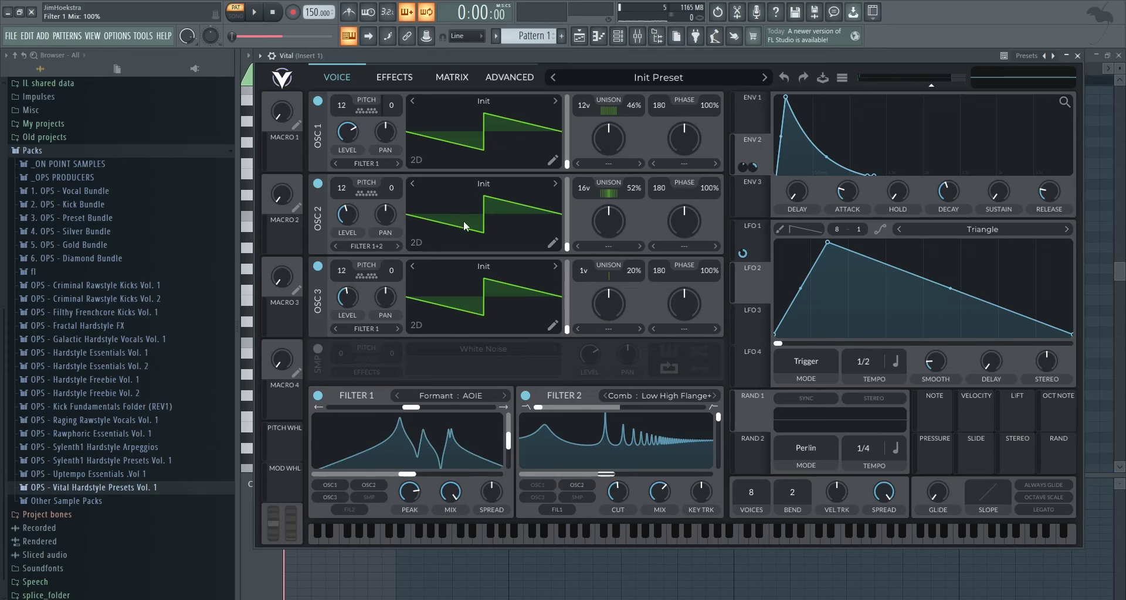
{"action": "left_click_drag", "start_coordinate": [404, 473], "coordinate": [411, 477]}
{"action": "left_click_drag", "start_coordinate": [415, 410], "coordinate": [371, 412]}
{"action": "key", "text": "space"}
{"action": "left_click_drag", "start_coordinate": [499, 443], "coordinate": [497, 476]}
Try Low High Comb on Filter 1, then return it to Analog 12dB and lower its mix to zero.
{"action": "left_click", "coordinate": [412, 402]}
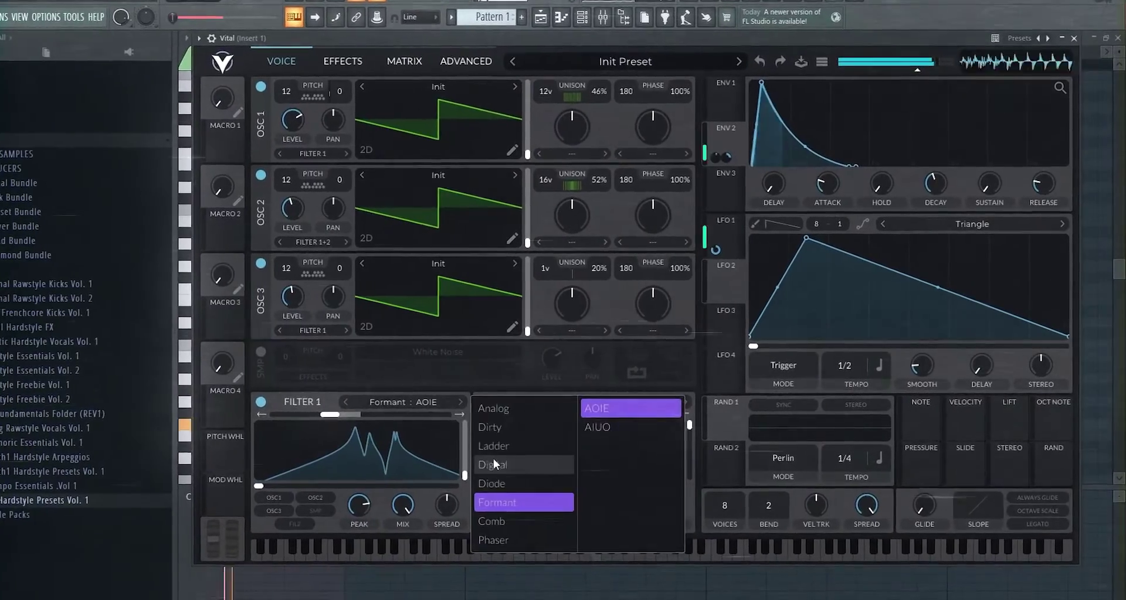
{"action": "left_click_drag", "start_coordinate": [277, 484], "coordinate": [321, 486]}
{"action": "left_click_drag", "start_coordinate": [352, 414], "coordinate": [399, 422]}
{"action": "left_click", "coordinate": [435, 405]}
{"action": "left_click", "coordinate": [435, 406]}
{"action": "left_click_drag", "start_coordinate": [389, 505], "coordinate": [321, 509]}
{"action": "left_click", "coordinate": [163, 413]}
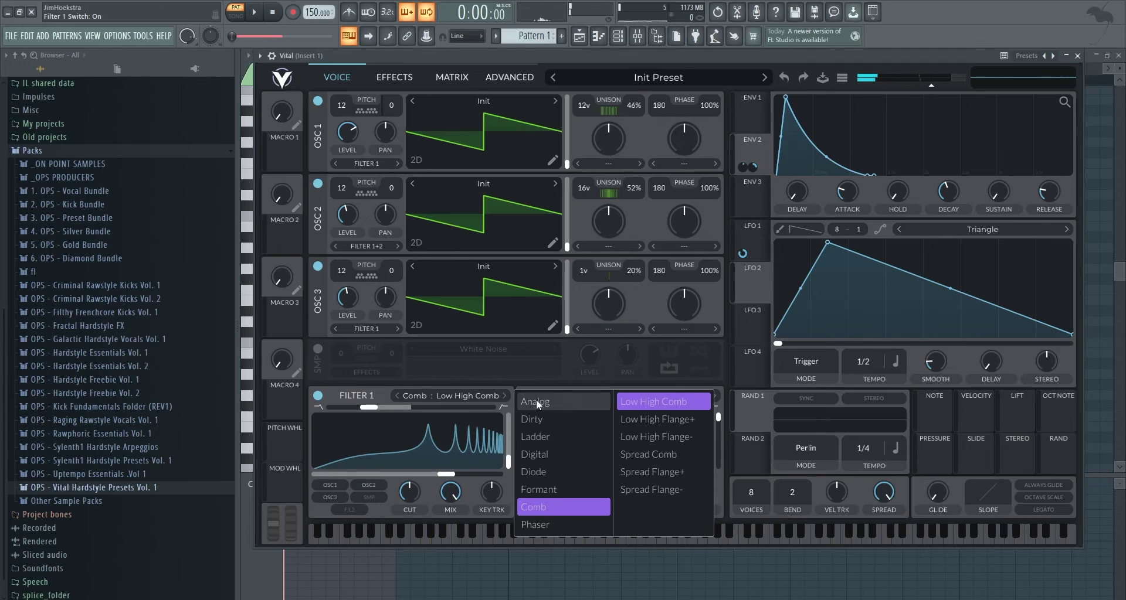
{"action": "left_click", "coordinate": [535, 401]}
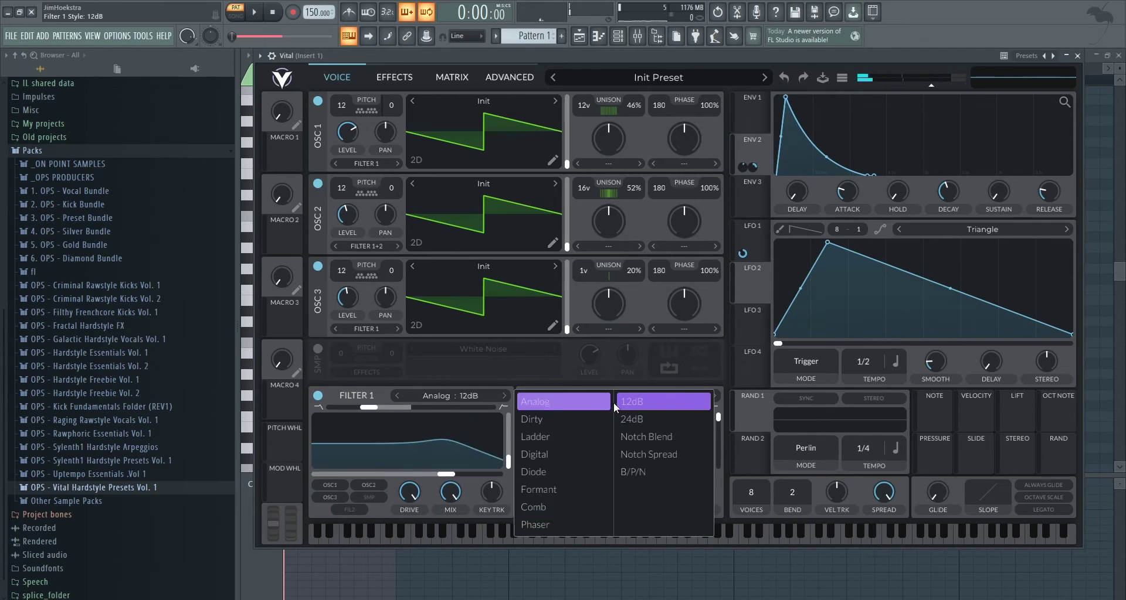
{"action": "left_click_drag", "start_coordinate": [450, 492], "coordinate": [444, 588]}
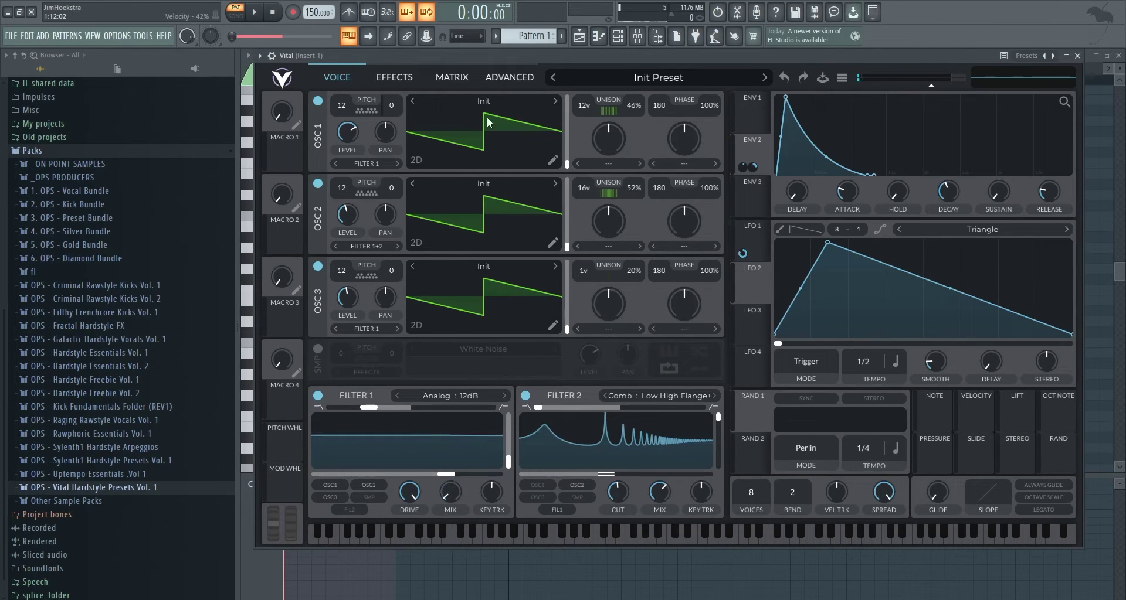
Lower Envelope 2's attack to zero and assign Macro 1 to it with an amount of about 0.29.
{"action": "key", "text": "s"}
{"action": "key", "text": "s"}
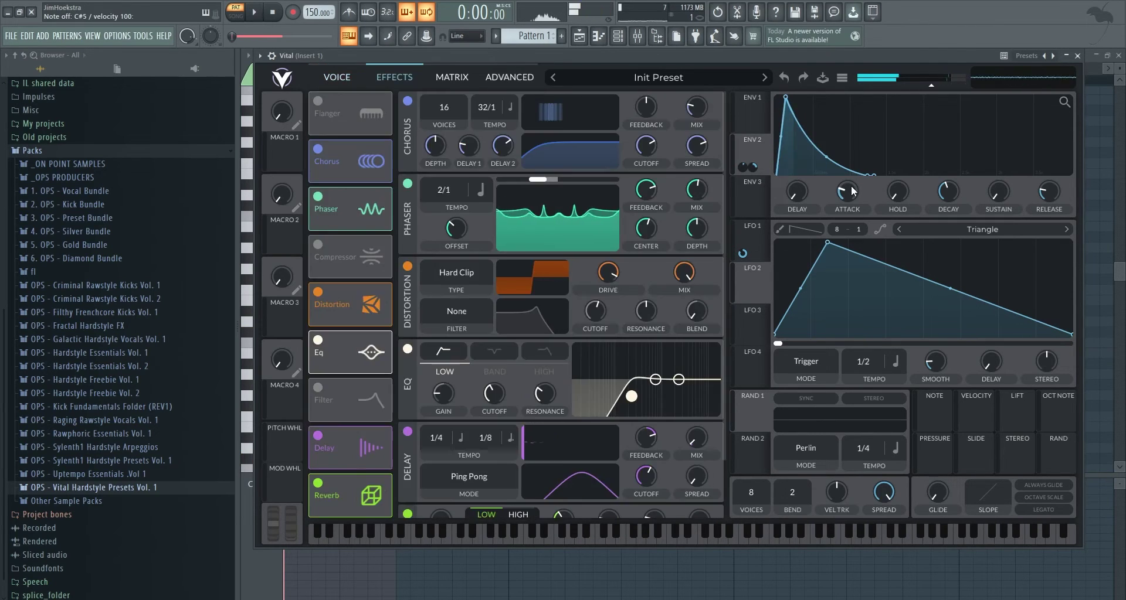
{"action": "left_click_drag", "start_coordinate": [850, 185], "coordinate": [844, 192]}
{"action": "left_click_drag", "start_coordinate": [282, 151], "coordinate": [849, 188]}
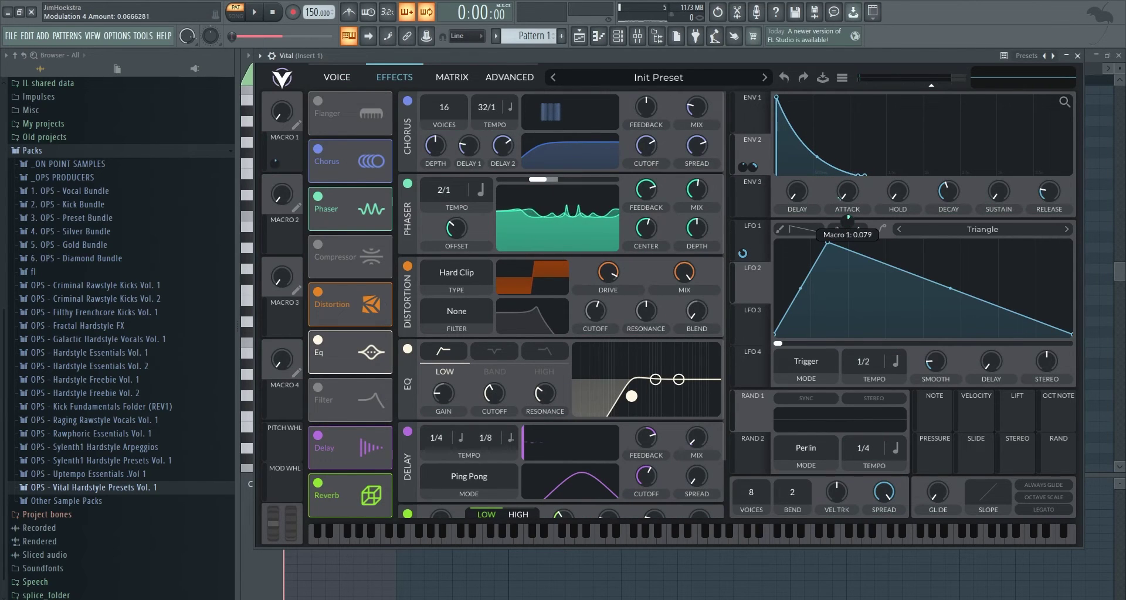
{"action": "left_click_drag", "start_coordinate": [847, 223], "coordinate": [848, 221]}
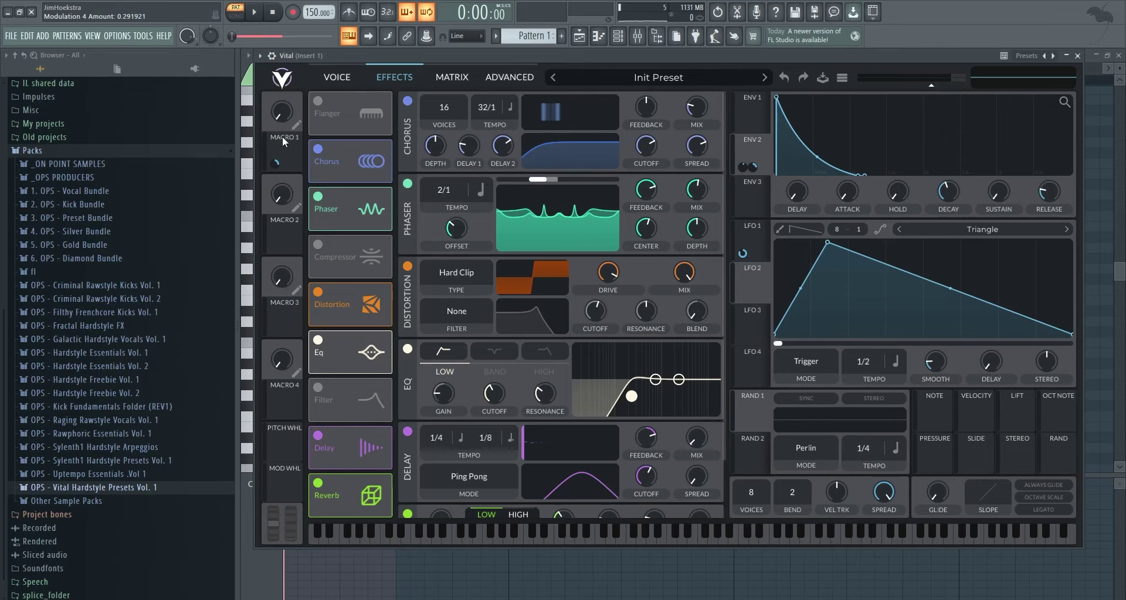
Try assigning Macro 1 to Envelope 2's decay as well and audition different macro positions.
{"action": "left_click_drag", "start_coordinate": [285, 148], "coordinate": [948, 229]}
{"action": "key", "text": "s"}
{"action": "mouse_move", "coordinate": [282, 112]}
{"action": "left_mouse_down"}
{"action": "mouse_move", "coordinate": [290, 82]}
{"action": "mouse_move", "coordinate": [273, 137]}
{"action": "mouse_move", "coordinate": [273, 121]}
{"action": "left_mouse_up"}
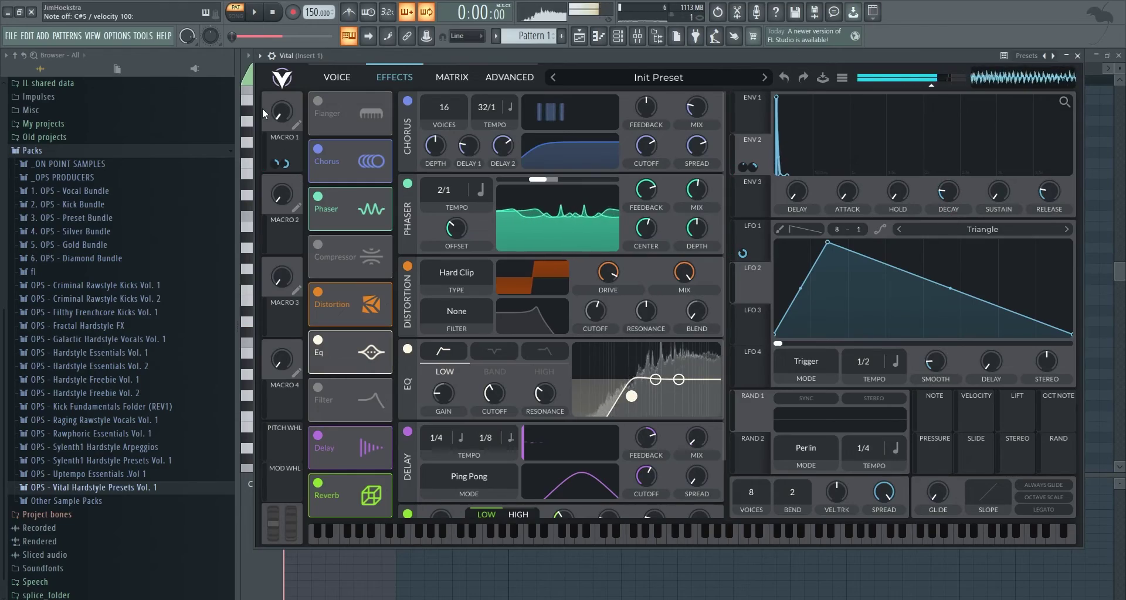
{"action": "key", "text": "s"}
{"action": "key", "text": "s"}
{"action": "left_click_drag", "start_coordinate": [212, 92], "coordinate": [212, 68]}
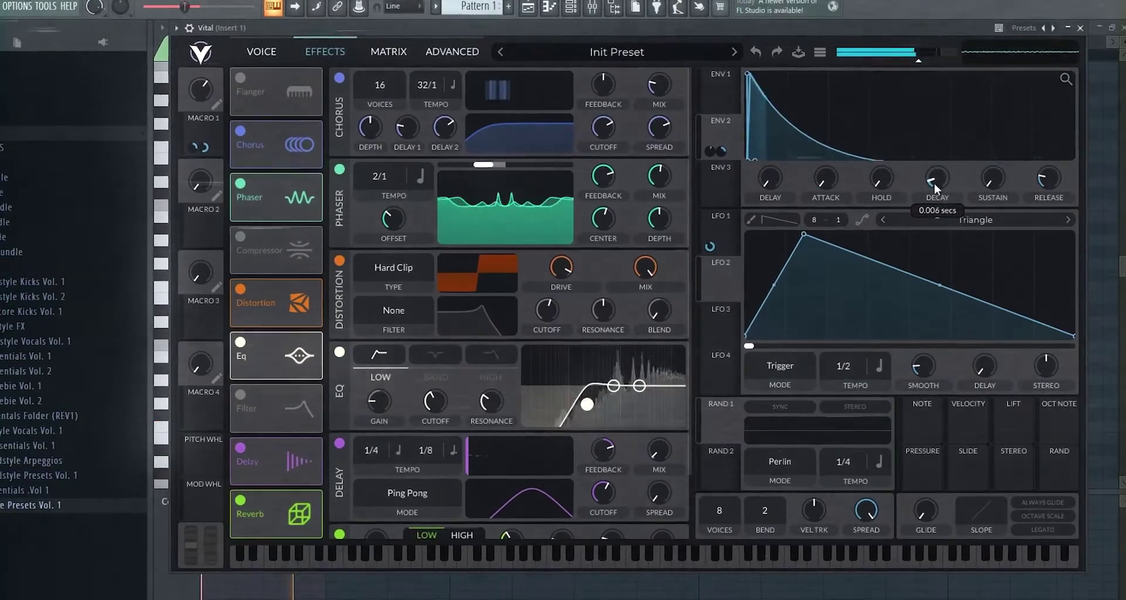
Remove Macro 1's modulation from Envelope 2's decay, raise the decay, and audition Macro 1 up to its maximum.
{"action": "double_click", "coordinate": [945, 214]}
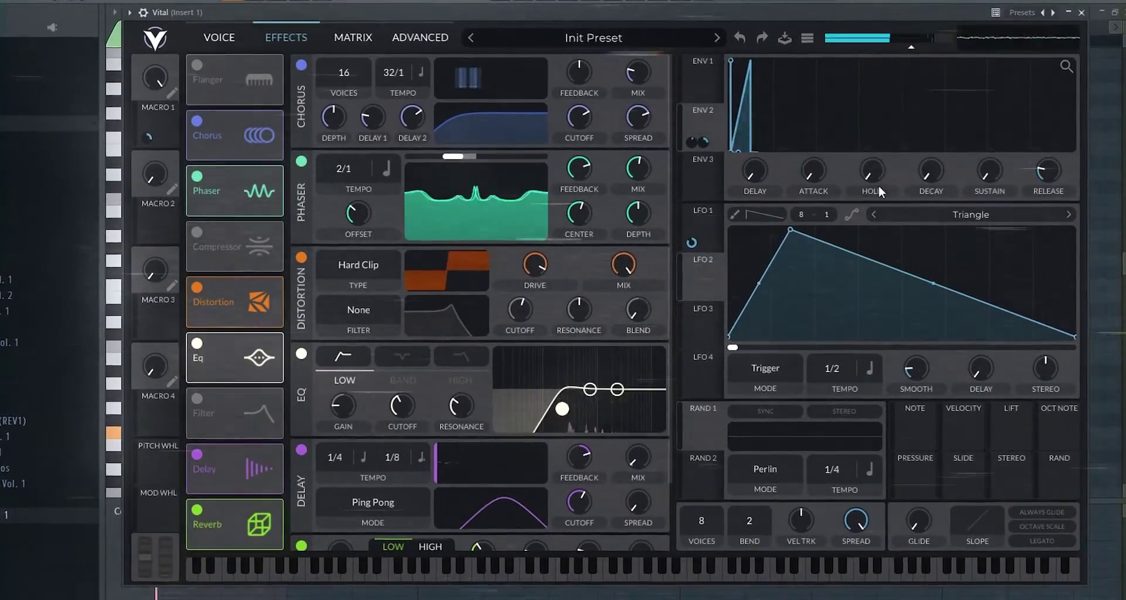
{"action": "left_click_drag", "start_coordinate": [935, 171], "coordinate": [931, 150]}
{"action": "mouse_move", "coordinate": [778, 123]}
{"action": "left_mouse_down"}
{"action": "mouse_move", "coordinate": [787, 73]}
{"action": "mouse_move", "coordinate": [780, 122]}
{"action": "left_mouse_up"}
{"action": "left_click_drag", "start_coordinate": [127, 73], "coordinate": [139, 112]}
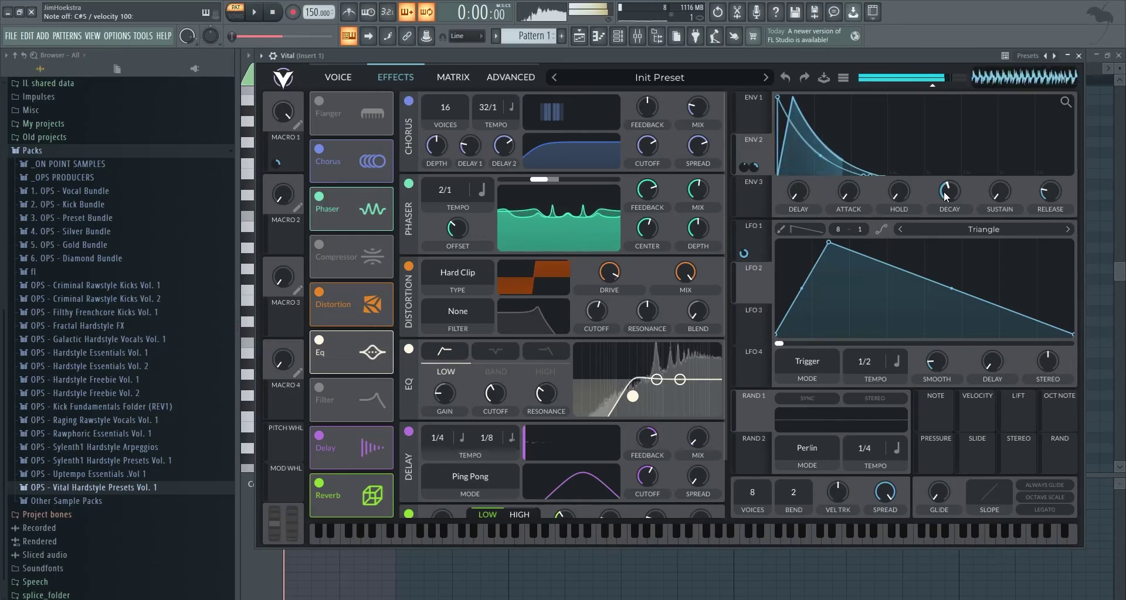
Assign Macro 2 to the Filter 2 cutoff with a small amount and raise Macro 2 partway.
{"action": "left_click", "coordinate": [345, 80]}
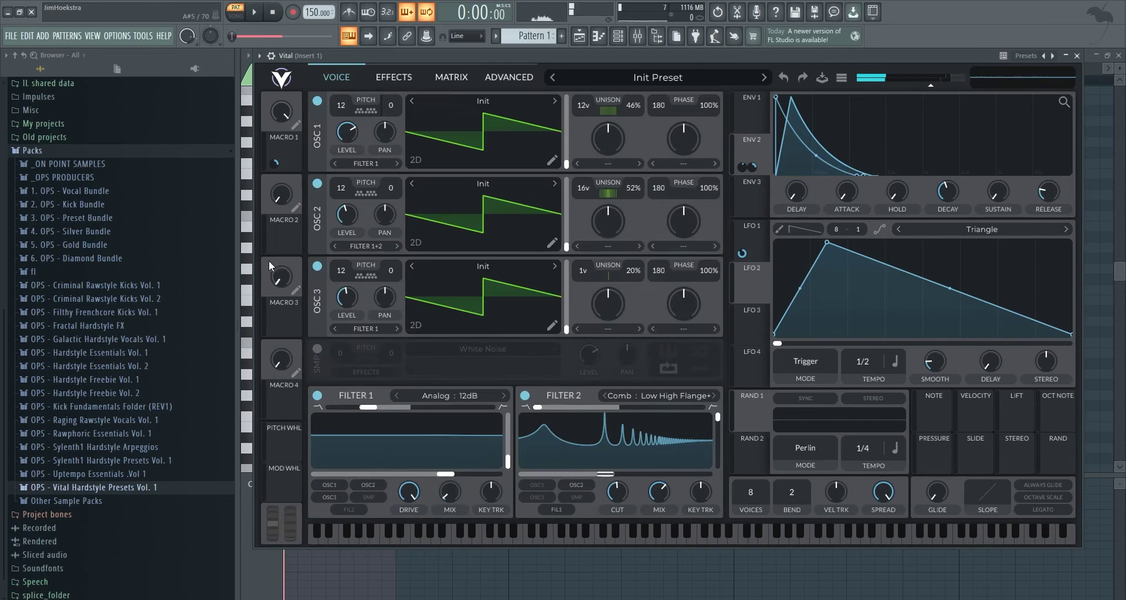
{"action": "left_click_drag", "start_coordinate": [284, 239], "coordinate": [625, 467]}
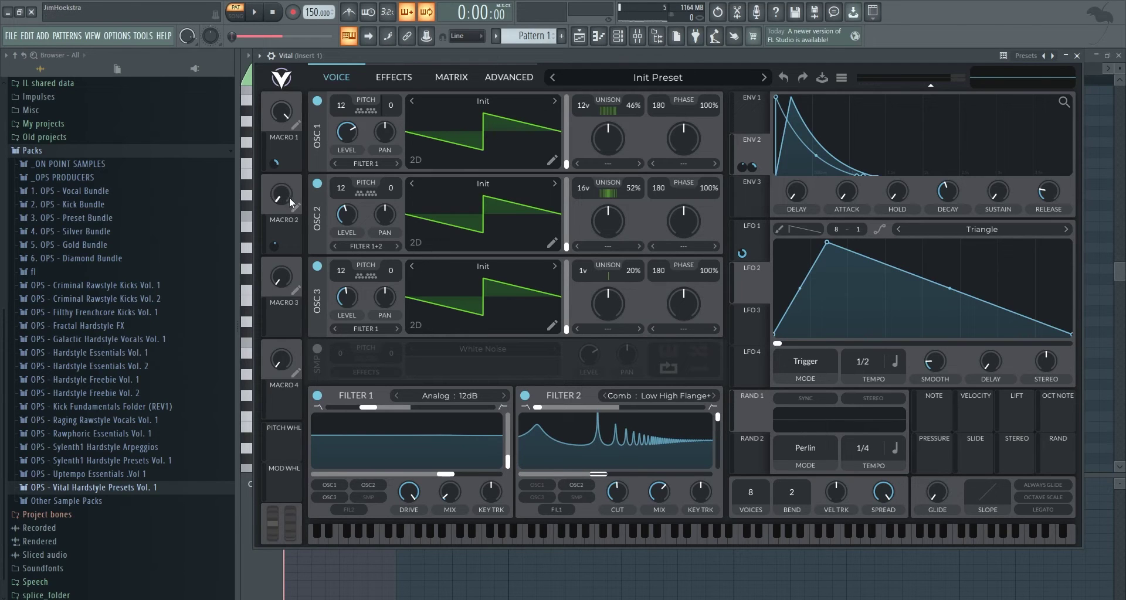
{"action": "left_click_drag", "start_coordinate": [290, 202], "coordinate": [290, 197]}
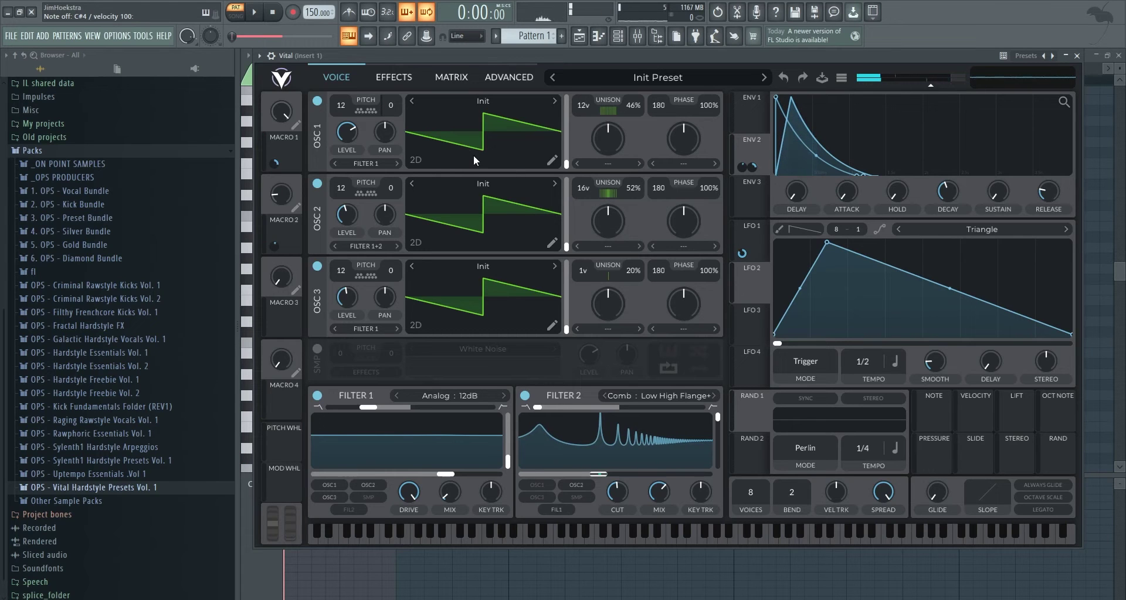
{"action": "left_click", "coordinate": [392, 78]}
{"action": "left_click", "coordinate": [336, 77]}
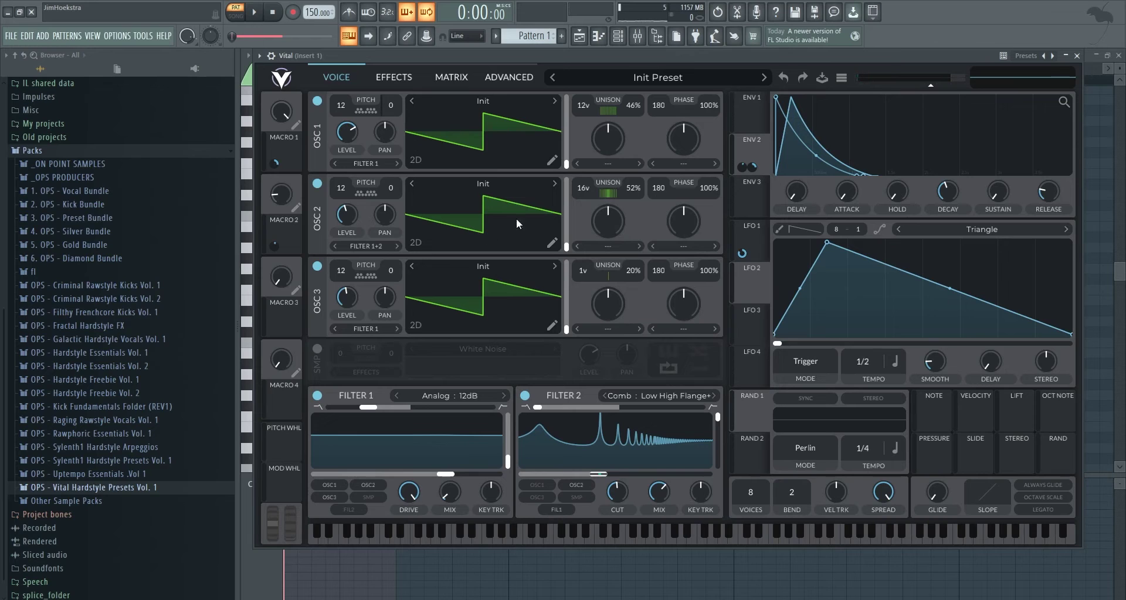
Modulate the fine tuning of Oscillators 2 and 3 with LFO 1 and set the Oscillator 3 routing to bipolar.
{"action": "mouse_move", "coordinate": [758, 291]}
{"action": "left_click", "coordinate": [753, 232]}
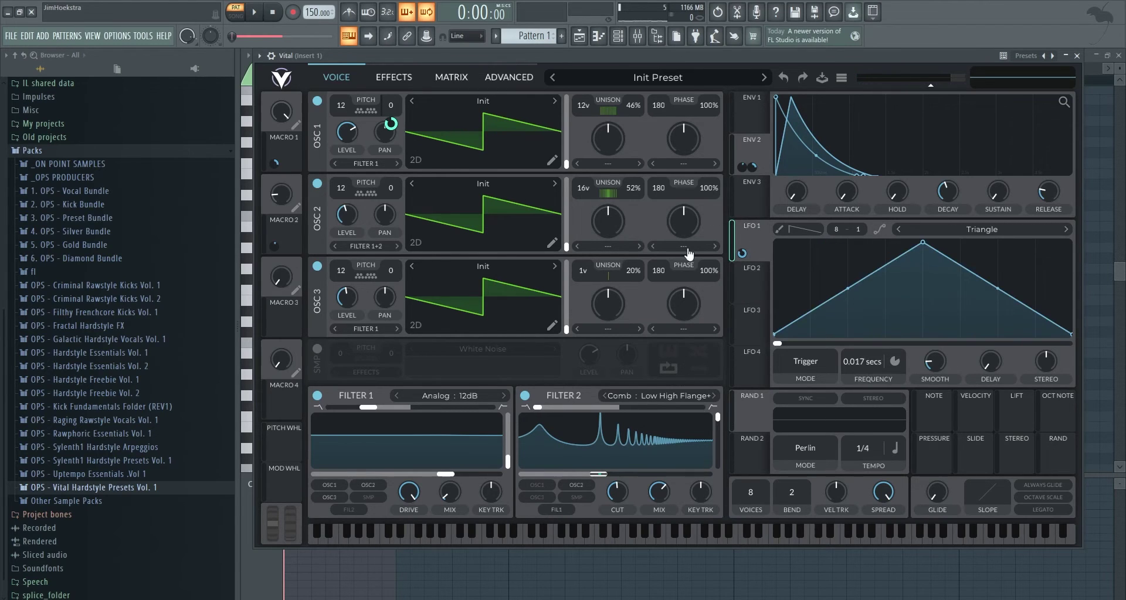
{"action": "left_click", "coordinate": [387, 78]}
{"action": "left_click", "coordinate": [341, 78]}
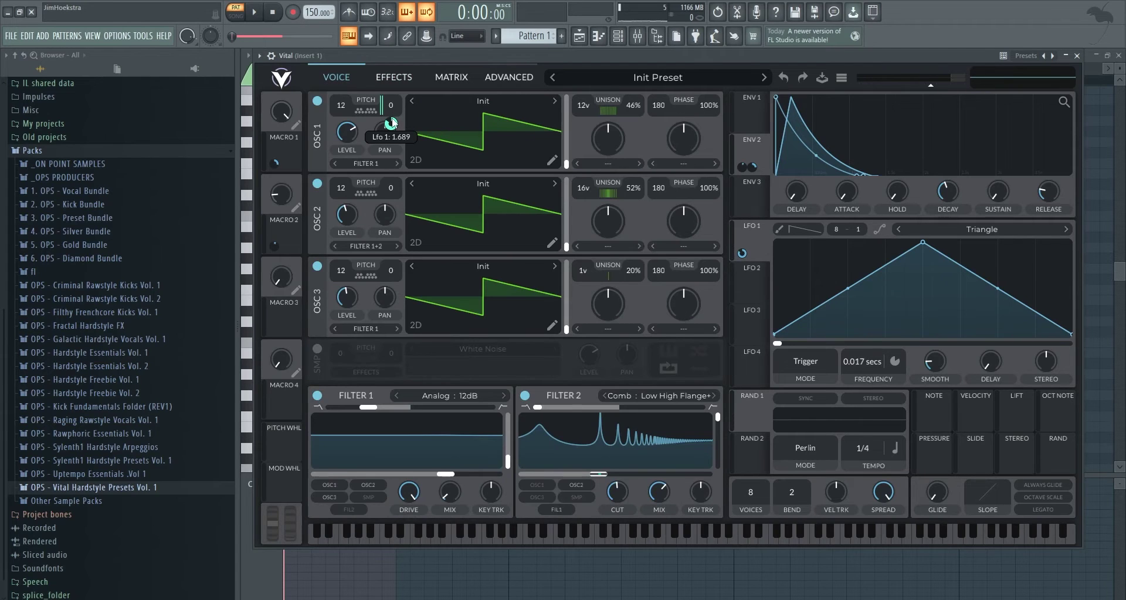
{"action": "left_click_drag", "start_coordinate": [400, 130], "coordinate": [389, 126]}
{"action": "left_click_drag", "start_coordinate": [743, 252], "coordinate": [386, 269]}
{"action": "left_click", "coordinate": [450, 77]}
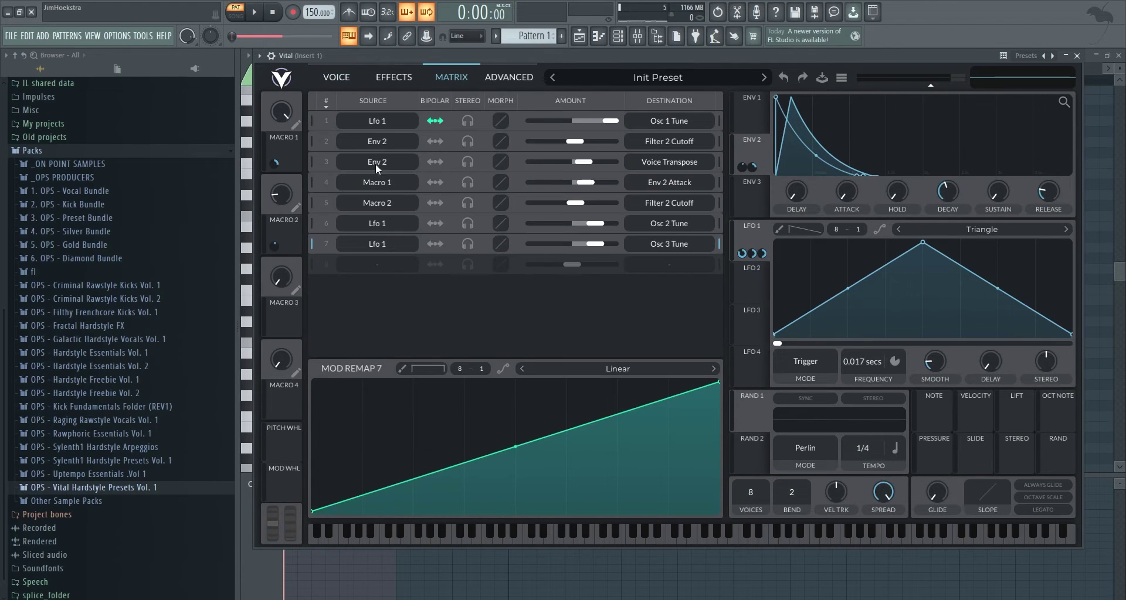
{"action": "left_click", "coordinate": [434, 243]}
Modulate the unison detune of all three oscillators with LFO 1 and set Oscillator 3's detune to 14% while auditioning.
{"action": "left_click", "coordinate": [336, 77]}
{"action": "left_click_drag", "start_coordinate": [743, 252], "coordinate": [631, 207]}
{"action": "left_click_drag", "start_coordinate": [744, 241], "coordinate": [618, 120]}
{"action": "key", "text": "space"}
{"action": "left_click_drag", "start_coordinate": [755, 244], "coordinate": [633, 282]}
{"action": "key", "text": "space"}
{"action": "left_click_drag", "start_coordinate": [635, 288], "coordinate": [635, 277]}
{"action": "key", "text": "space"}
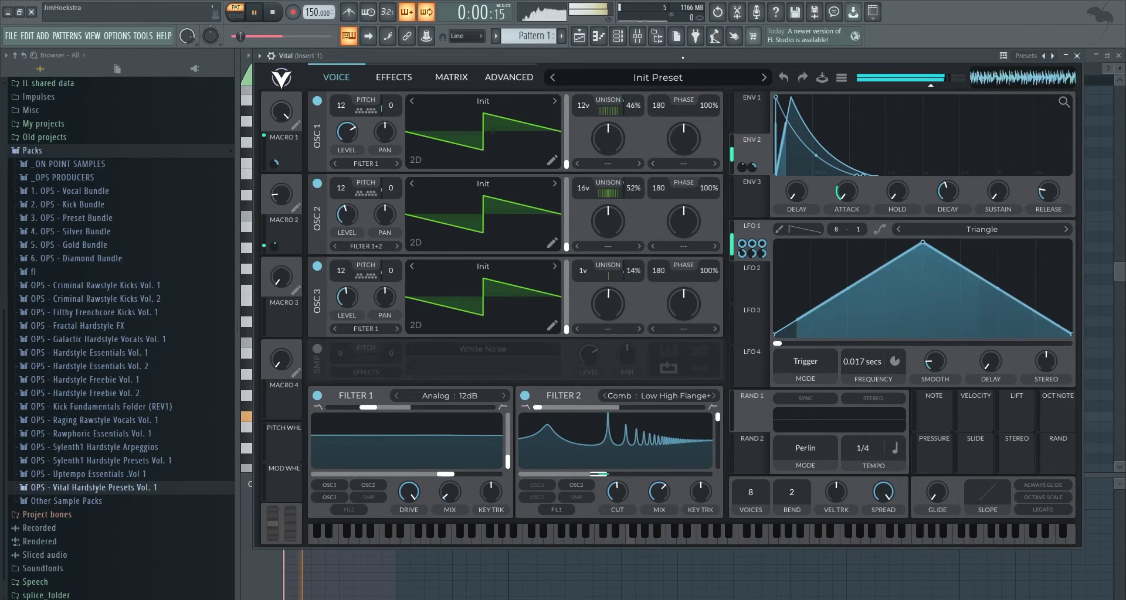
{"action": "key", "text": "space"}
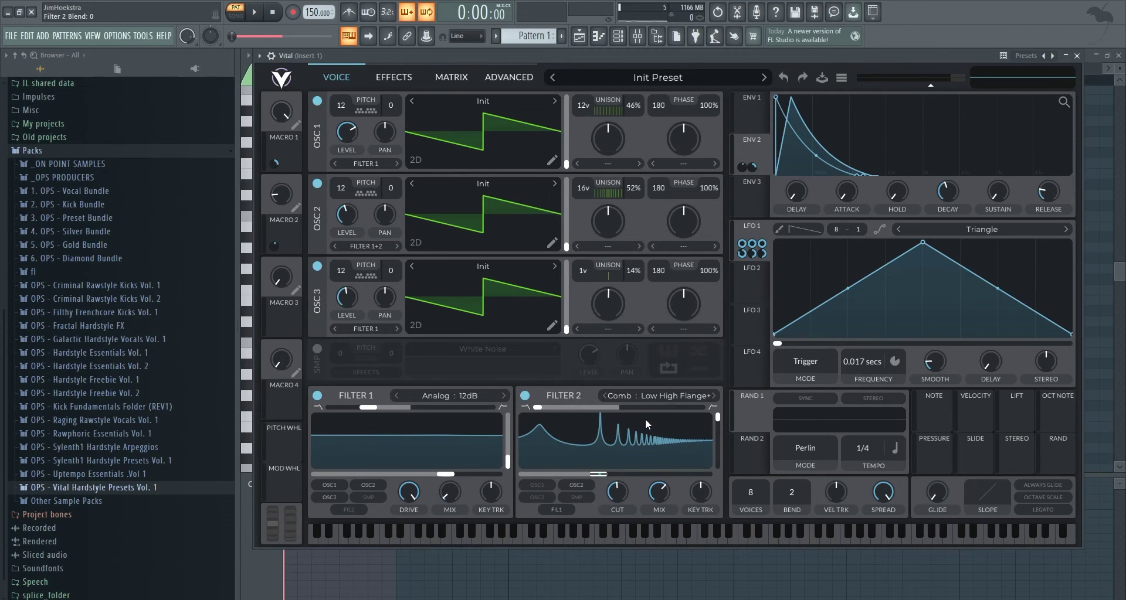
Review the effect chain and the distortion type, then go back to the oscillators and filters.
{"action": "left_click", "coordinate": [393, 77]}
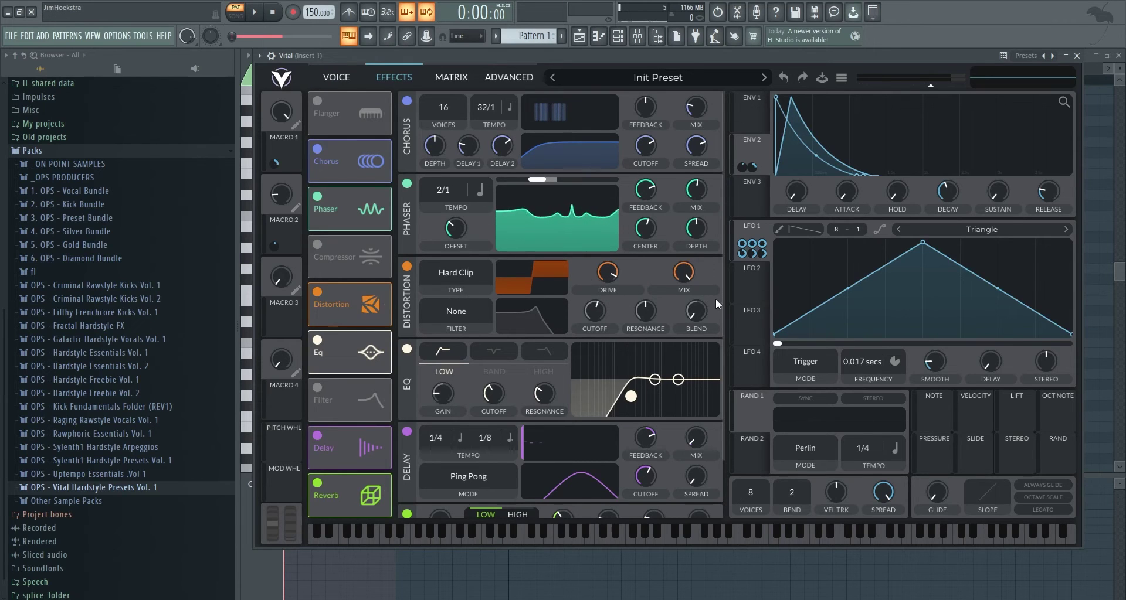
{"action": "left_click", "coordinate": [459, 284]}
{"action": "left_click", "coordinate": [459, 272]}
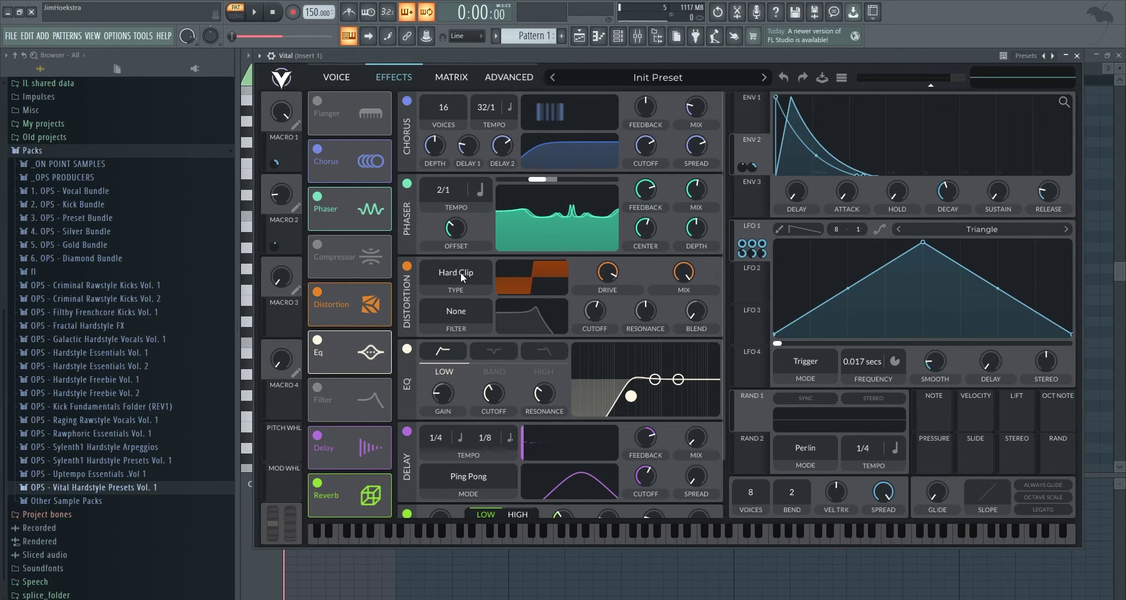
{"action": "left_click", "coordinate": [351, 75]}
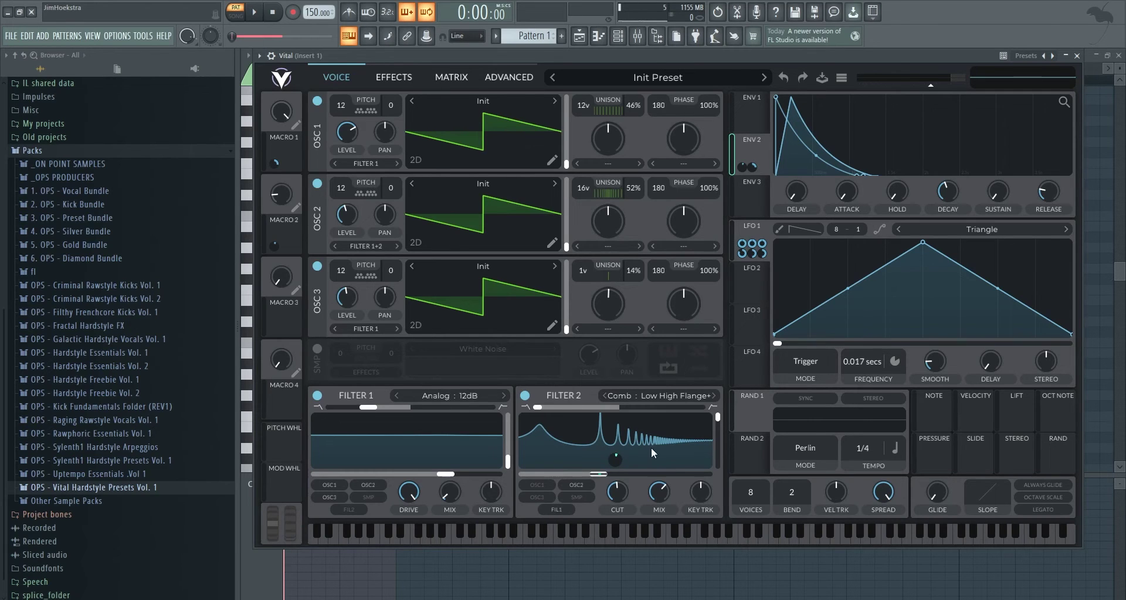
Lower the Filter 2 cutoff slightly while reviewing the modulation matrix and the effect chain.
{"action": "left_click", "coordinate": [451, 79]}
{"action": "left_click", "coordinate": [356, 78]}
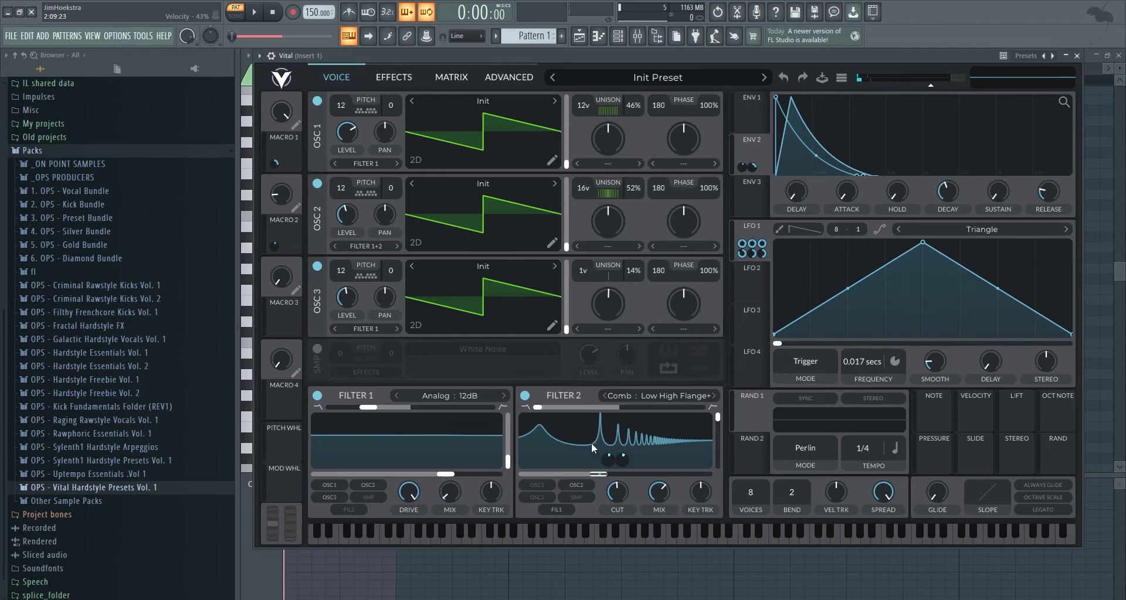
{"action": "left_click_drag", "start_coordinate": [600, 473], "coordinate": [601, 475]}
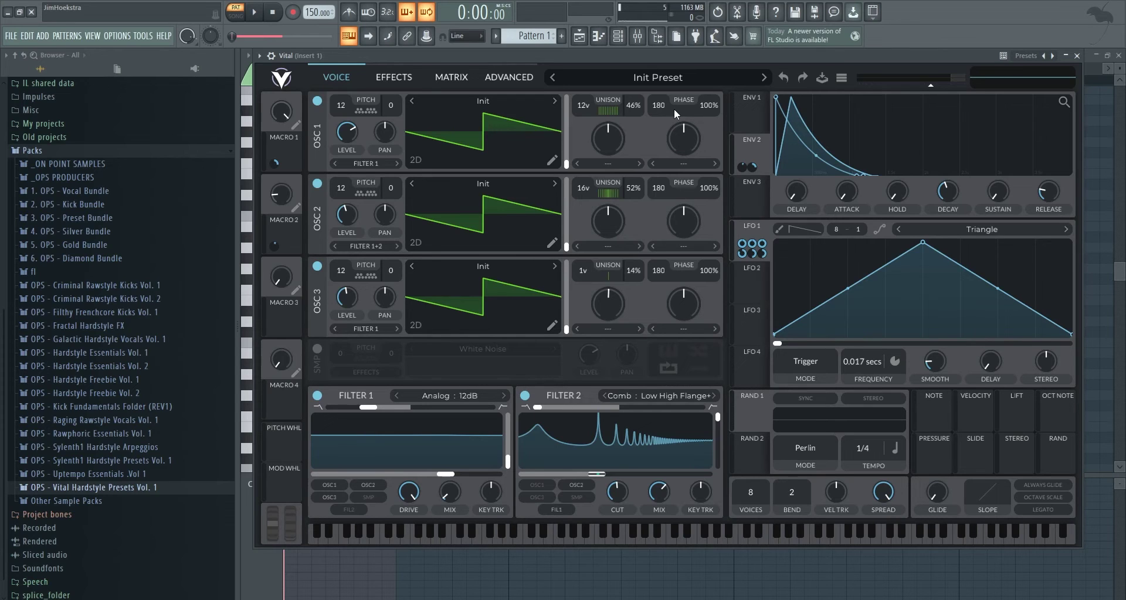
{"action": "left_click", "coordinate": [394, 77]}
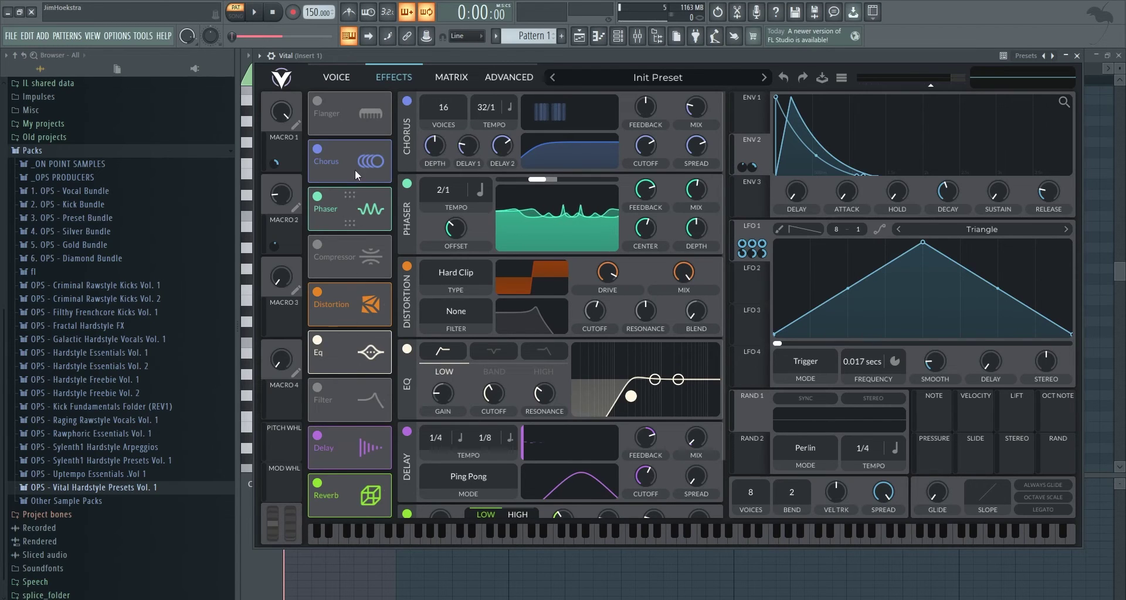
{"action": "left_click", "coordinate": [337, 73]}
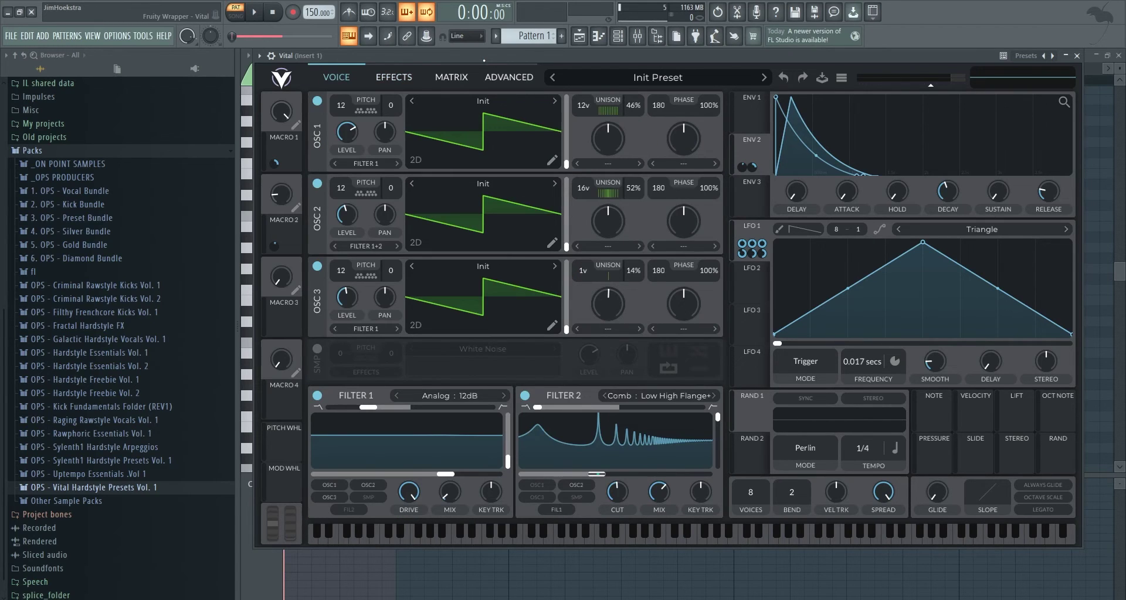
Reduce Oscillators 1 and 2 to one unison voice each and audition the sound.
{"action": "left_click_drag", "start_coordinate": [596, 106], "coordinate": [592, 140]}
{"action": "key", "text": "space"}
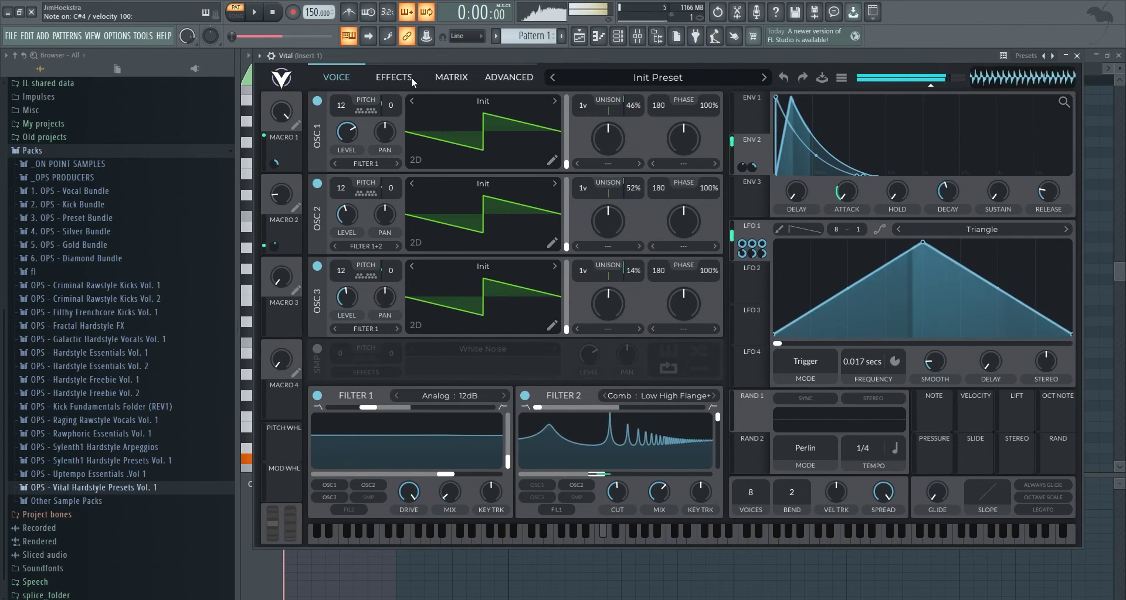
{"action": "left_click", "coordinate": [410, 76]}
{"action": "key", "text": "space"}
{"action": "left_click", "coordinate": [332, 76]}
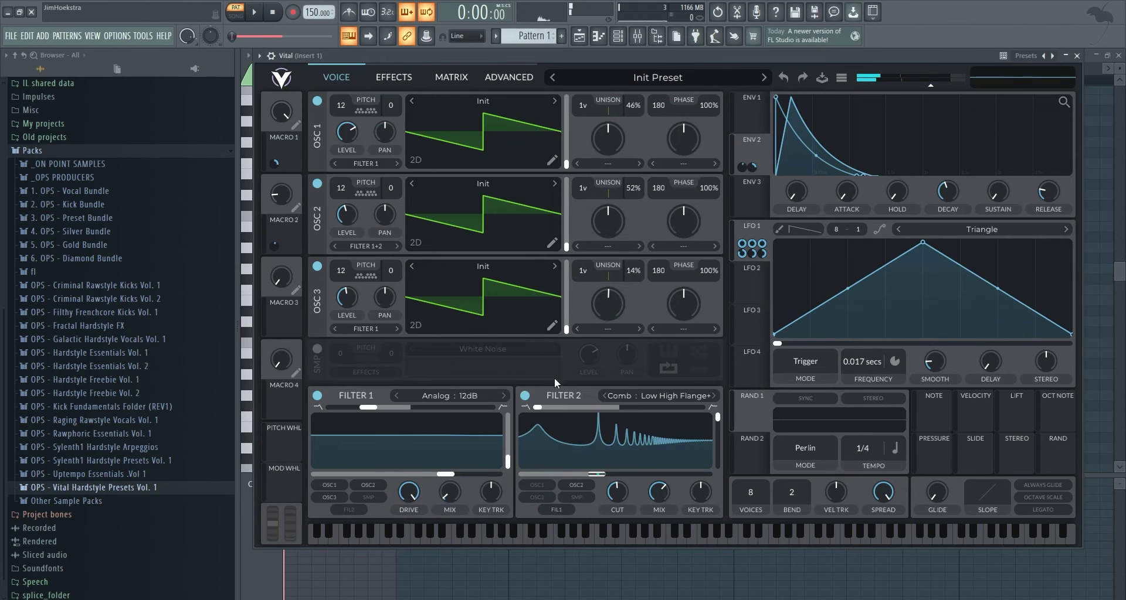
Bypass Filter 2 and audition the single-voice sound without it.
{"action": "left_click", "coordinate": [525, 396]}
{"action": "key", "text": "space"}
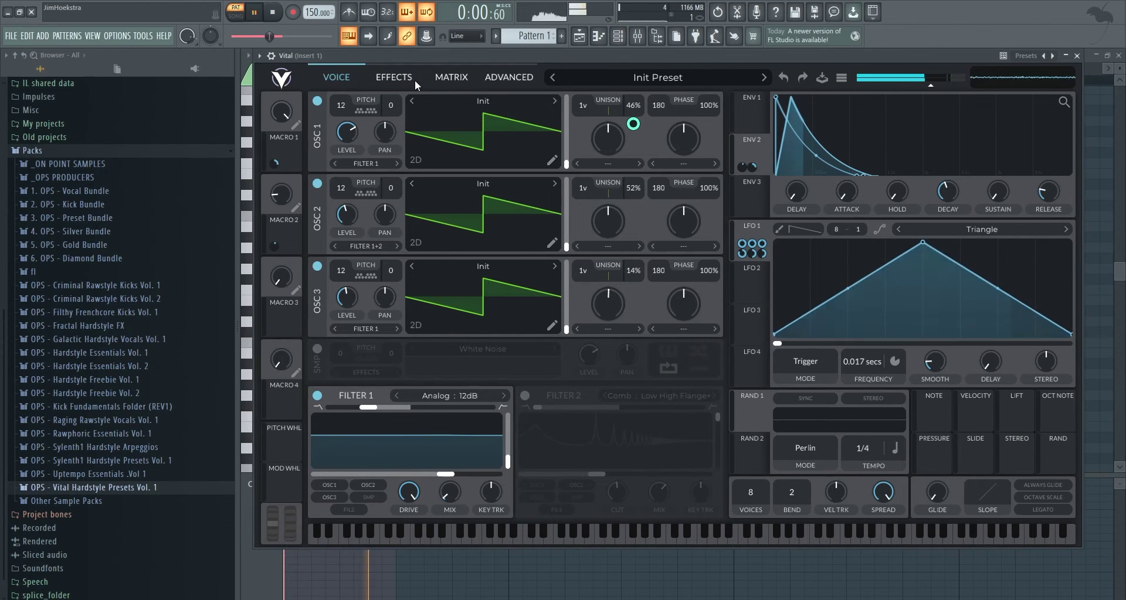
{"action": "key", "text": "space"}
{"action": "key", "text": "s"}
Set the unison voices to 6 on Oscillator 1 and 8 on Oscillator 2, and audition the result.
{"action": "left_click_drag", "start_coordinate": [392, 206], "coordinate": [391, 202]}
{"action": "left_click_drag", "start_coordinate": [583, 105], "coordinate": [592, 78]}
{"action": "left_click_drag", "start_coordinate": [568, 188], "coordinate": [568, 168]}
{"action": "left_click_drag", "start_coordinate": [582, 189], "coordinate": [586, 151]}
{"action": "key", "text": "space"}
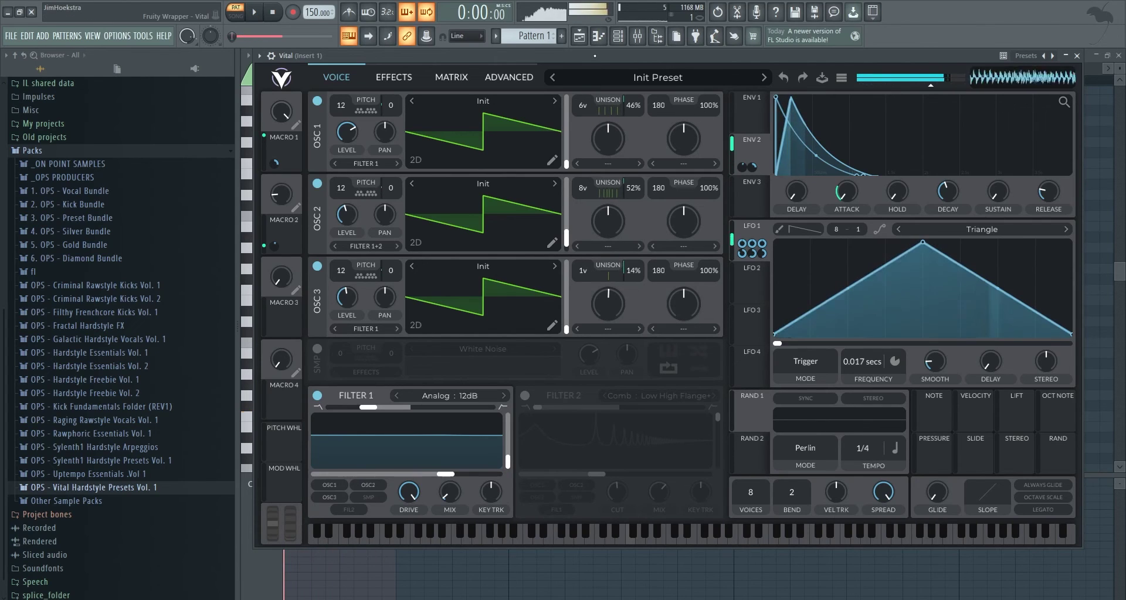
{"action": "key", "text": "space"}
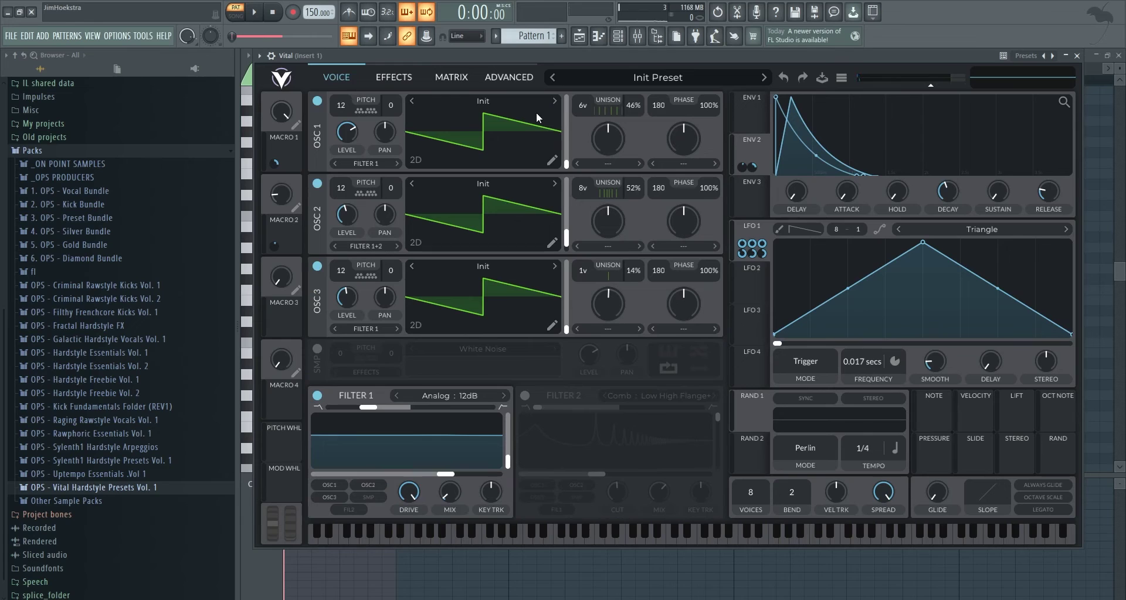
Mute Oscillator 3, set Oscillator 1's phase distortion to FM from Osc 2, and adjust its amount with Oscillator 2's level at zero.
{"action": "left_click", "coordinate": [316, 266]}
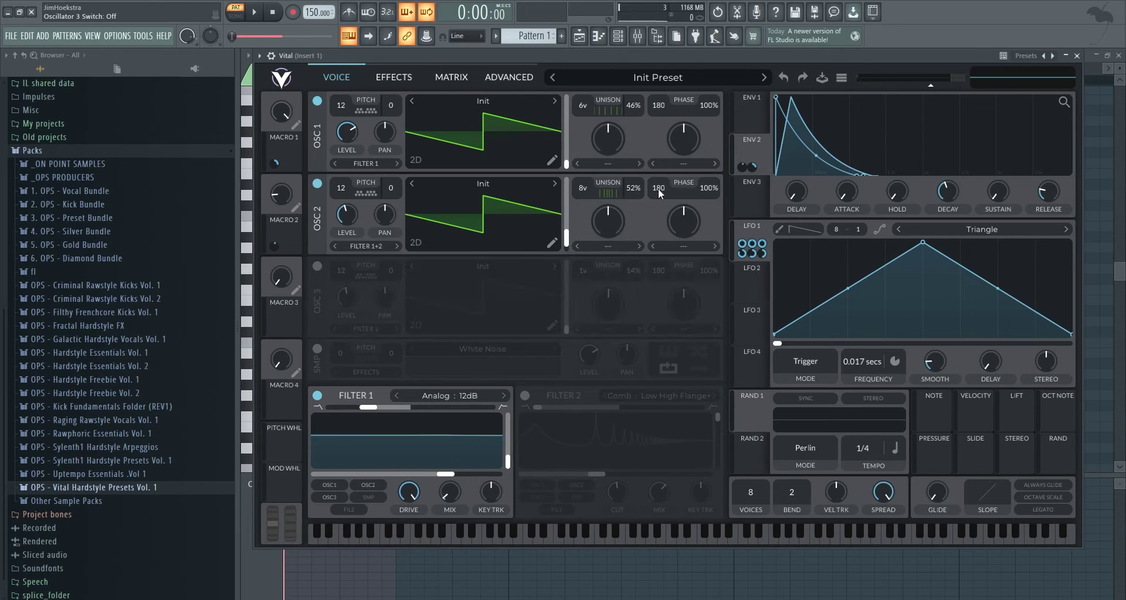
{"action": "left_click", "coordinate": [696, 165]}
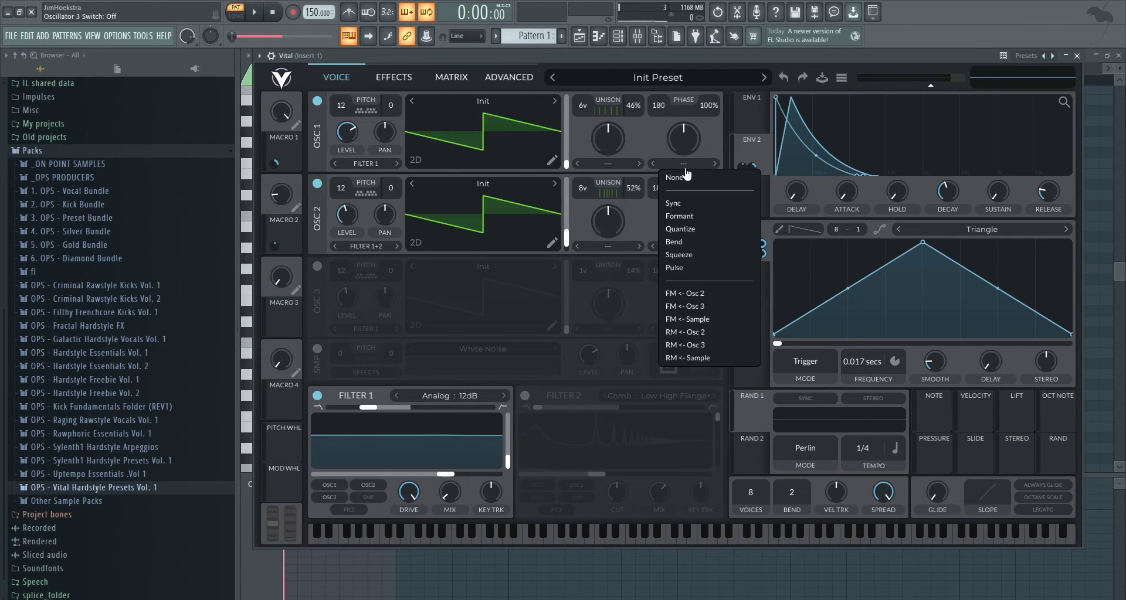
{"action": "left_click", "coordinate": [720, 292]}
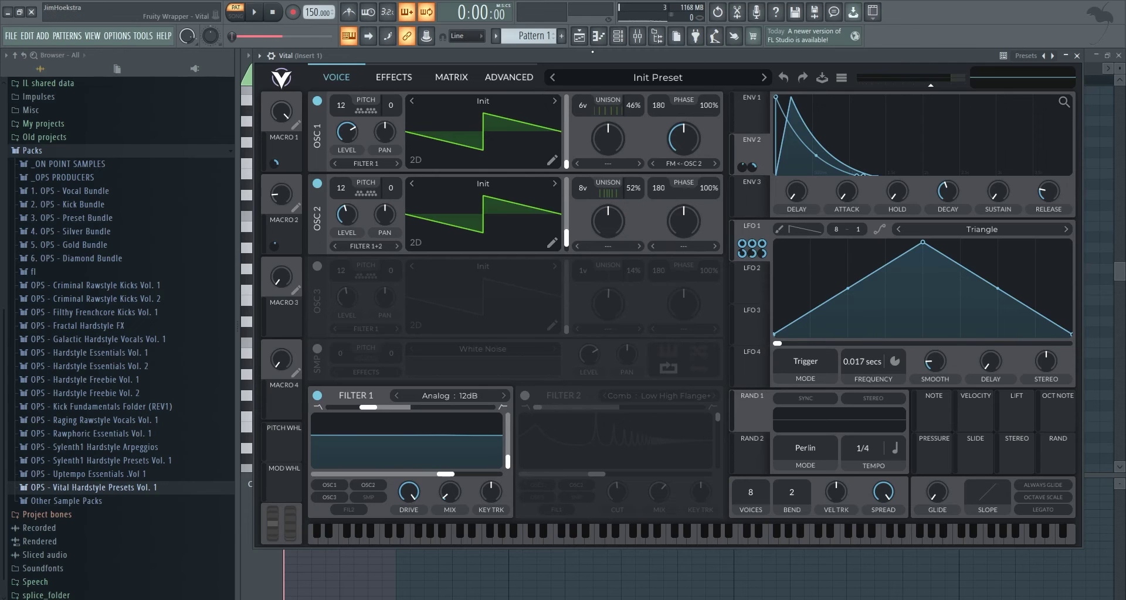
{"action": "left_click_drag", "start_coordinate": [347, 214], "coordinate": [343, 398]}
{"action": "key", "text": "space"}
{"action": "left_click_drag", "start_coordinate": [682, 130], "coordinate": [667, 150]}
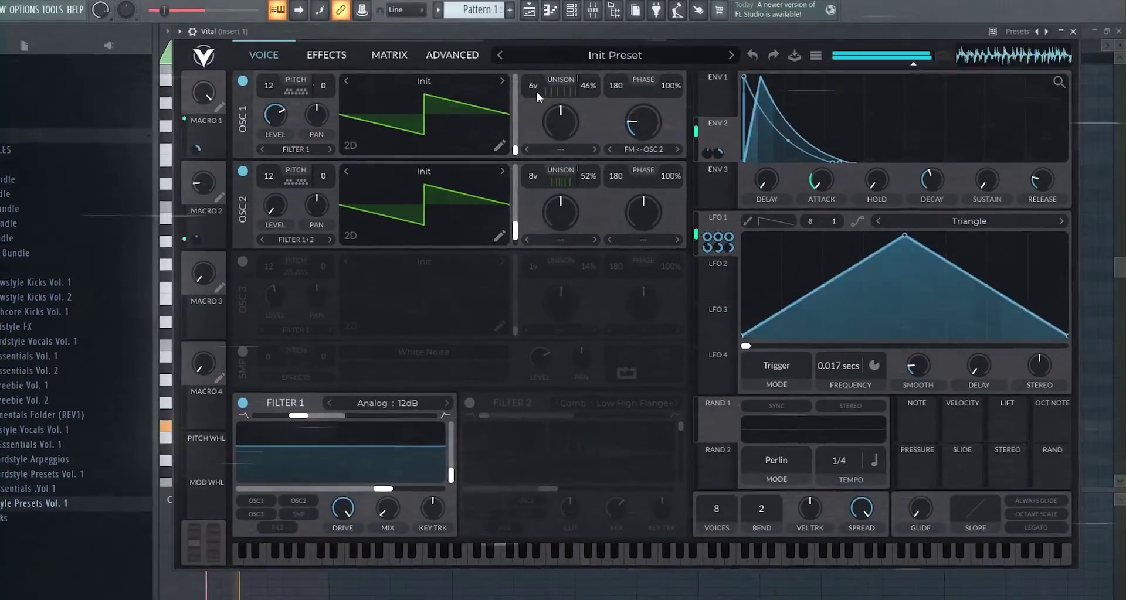
Modulate Oscillator 1's FM amount with Envelope 2 from a minimum base amount, and set its unison to 8 voices.
{"action": "left_click_drag", "start_coordinate": [548, 93], "coordinate": [542, 163]}
{"action": "left_click_drag", "start_coordinate": [643, 124], "coordinate": [643, 145]}
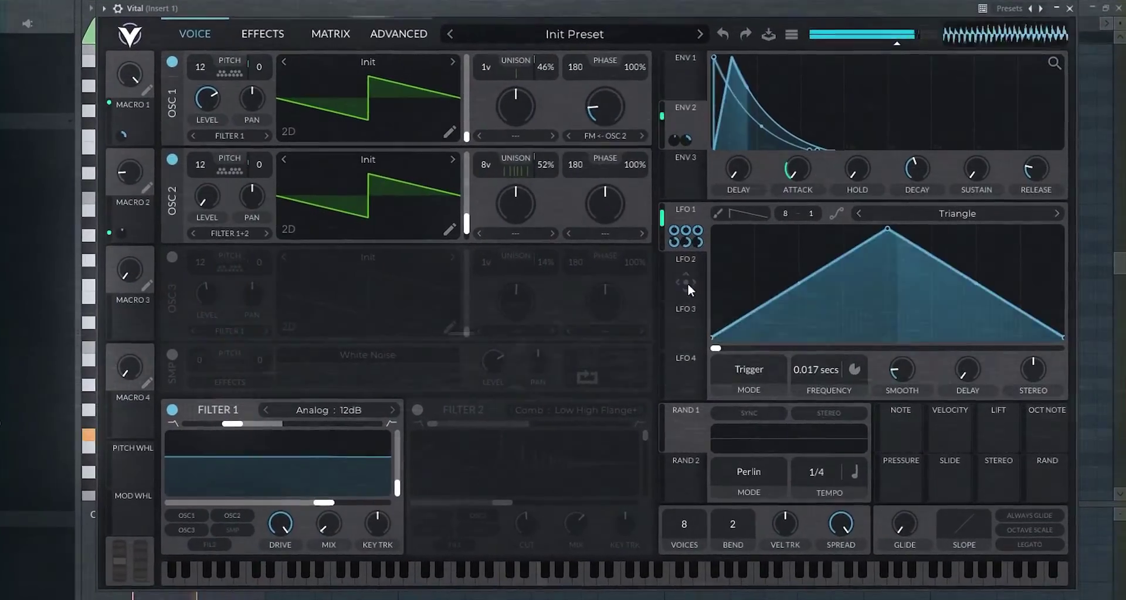
{"action": "left_click_drag", "start_coordinate": [686, 142], "coordinate": [611, 109]}
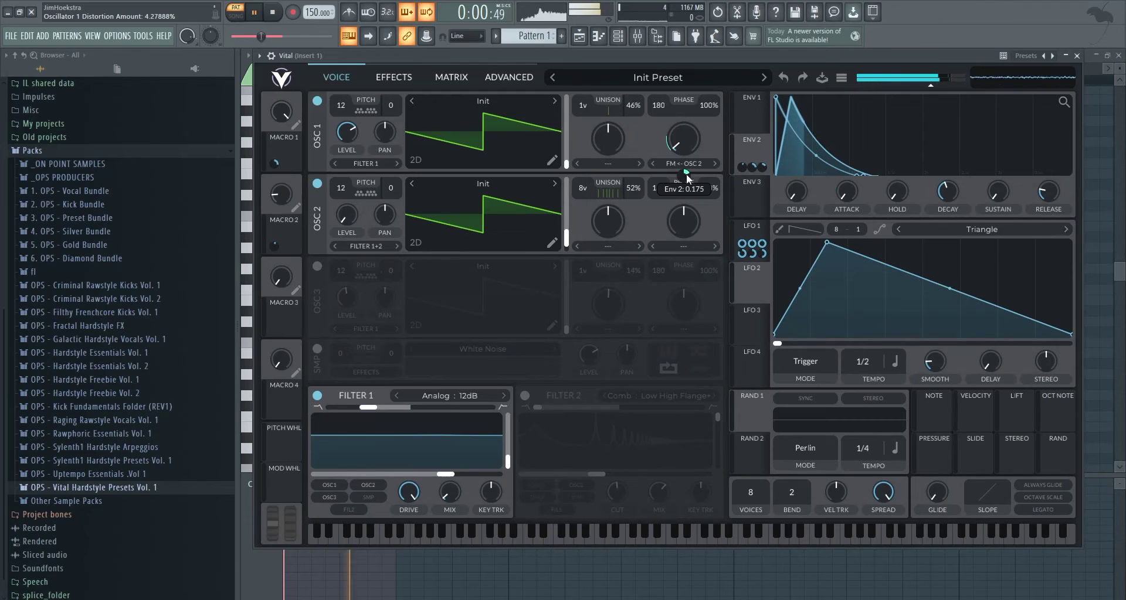
{"action": "left_click_drag", "start_coordinate": [686, 176], "coordinate": [675, 70]}
{"action": "key", "text": "space"}
{"action": "left_click_drag", "start_coordinate": [582, 106], "coordinate": [588, 67]}
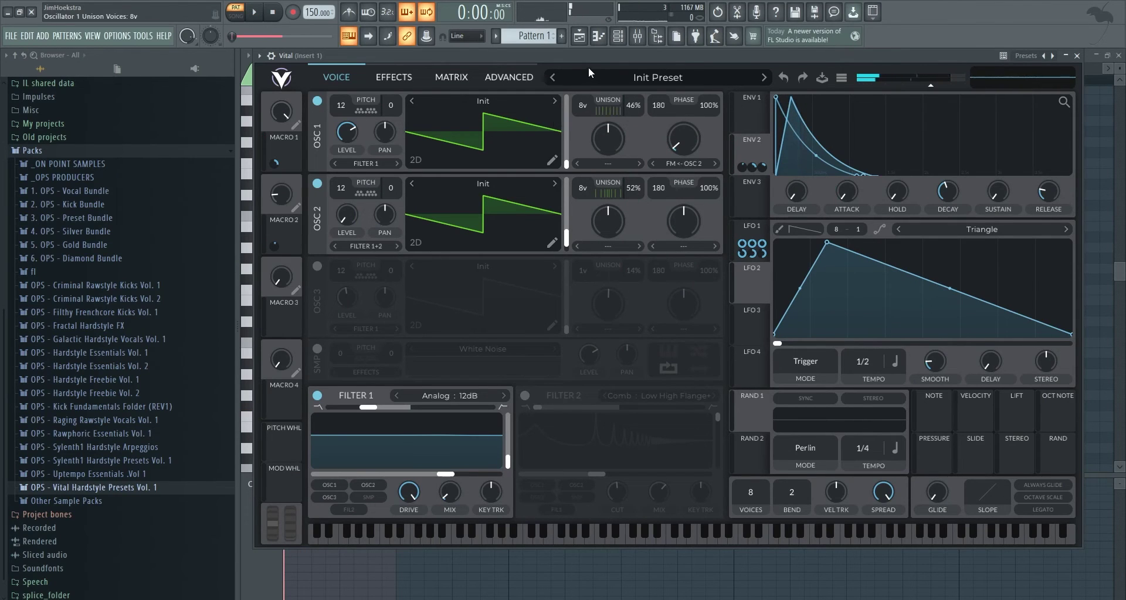
Try the Formant Scale and Harmonic Stretch spectral morphs on Oscillator 1 with different amounts.
{"action": "left_click", "coordinate": [587, 165]}
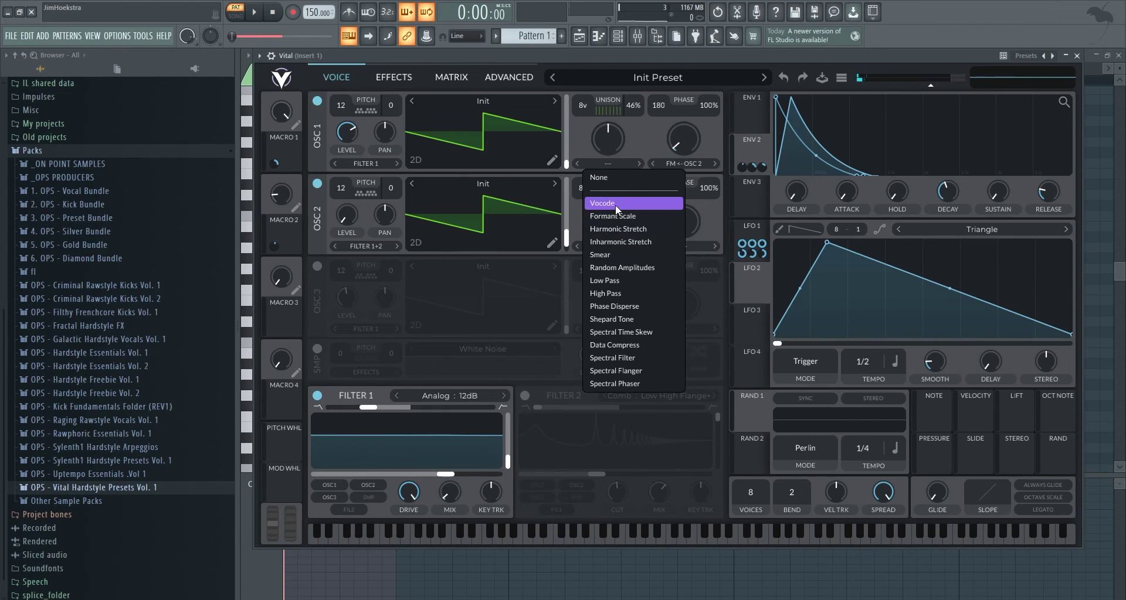
{"action": "left_click", "coordinate": [613, 215]}
{"action": "left_click_drag", "start_coordinate": [620, 141], "coordinate": [623, 98]}
{"action": "left_click", "coordinate": [640, 164]}
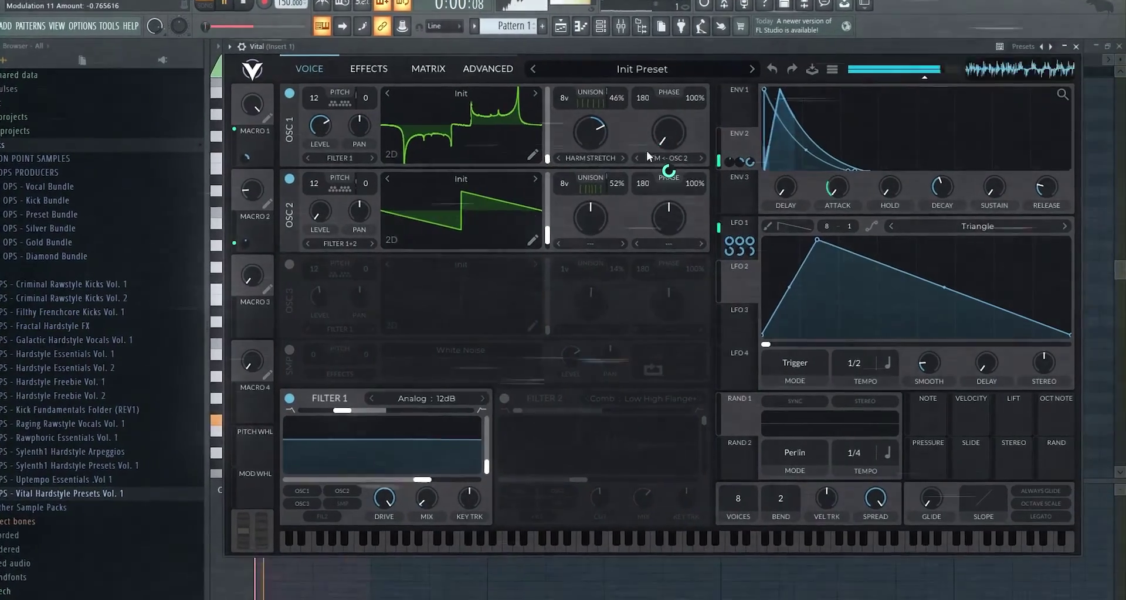
{"action": "mouse_move", "coordinate": [595, 133]}
{"action": "left_mouse_down"}
{"action": "mouse_move", "coordinate": [595, 124]}
{"action": "mouse_move", "coordinate": [592, 153]}
{"action": "left_mouse_up"}
Set Oscillator 1's spectral morph to Random Amplitudes at about 15% and its FM amount to about 9.9%.
{"action": "left_click", "coordinate": [622, 158]}
{"action": "left_click", "coordinate": [577, 145]}
{"action": "mouse_move", "coordinate": [550, 122]}
{"action": "left_mouse_down"}
{"action": "mouse_move", "coordinate": [550, 151]}
{"action": "mouse_move", "coordinate": [548, 120]}
{"action": "left_mouse_up"}
{"action": "left_click", "coordinate": [577, 143]}
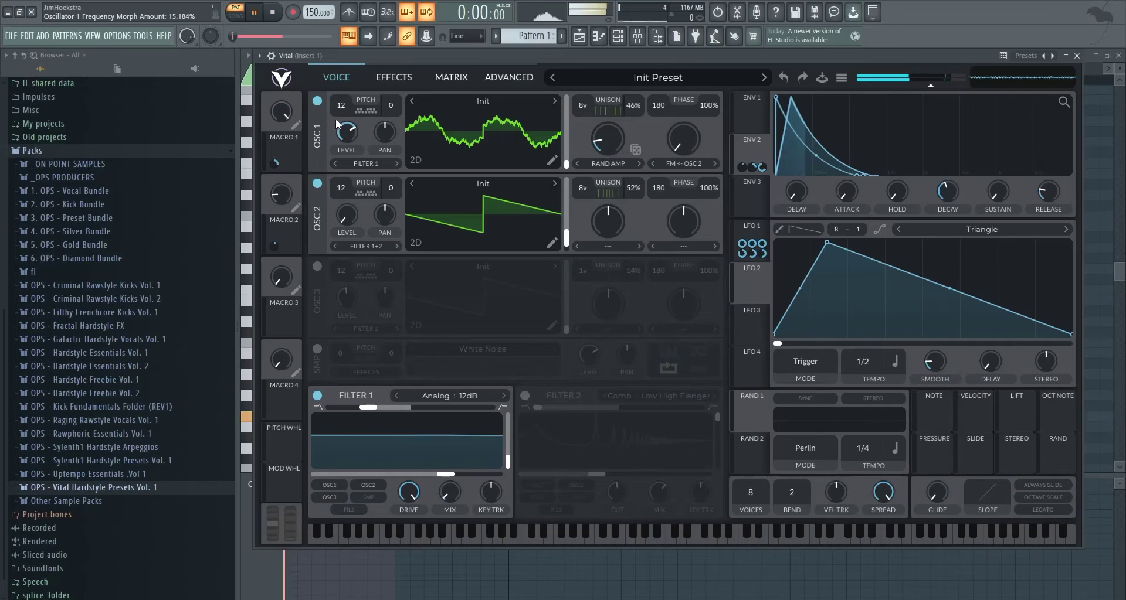
{"action": "left_click_drag", "start_coordinate": [684, 148], "coordinate": [684, 134]}
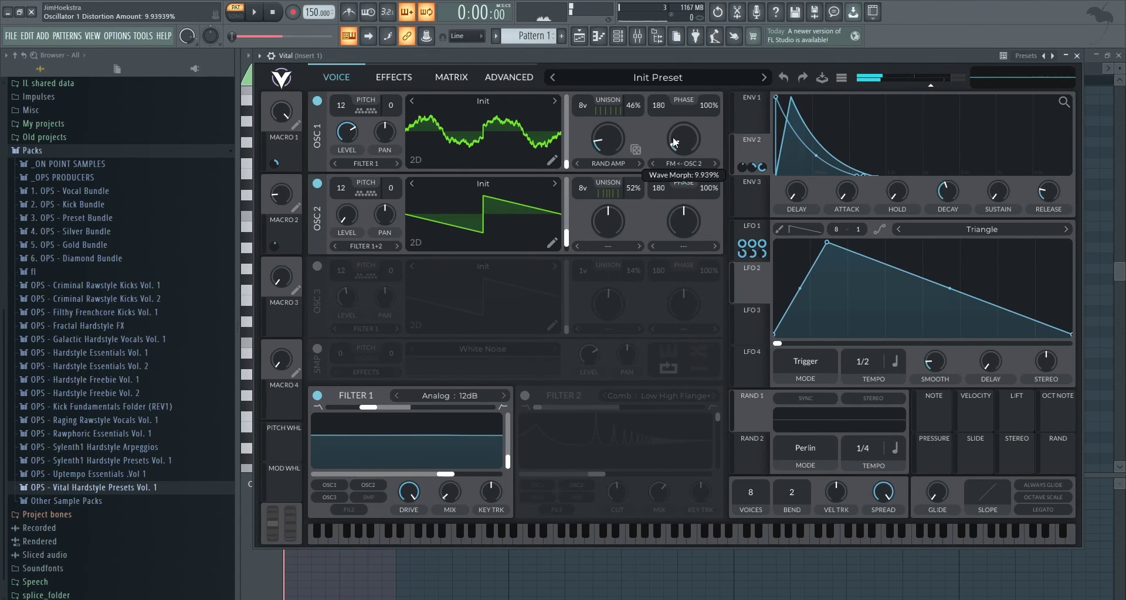
Turn Oscillator 3 and Filter 2 back on and raise Oscillator 2's level to about 0.49 while auditioning.
{"action": "left_click", "coordinate": [317, 266]}
{"action": "left_click_drag", "start_coordinate": [348, 228], "coordinate": [352, 173]}
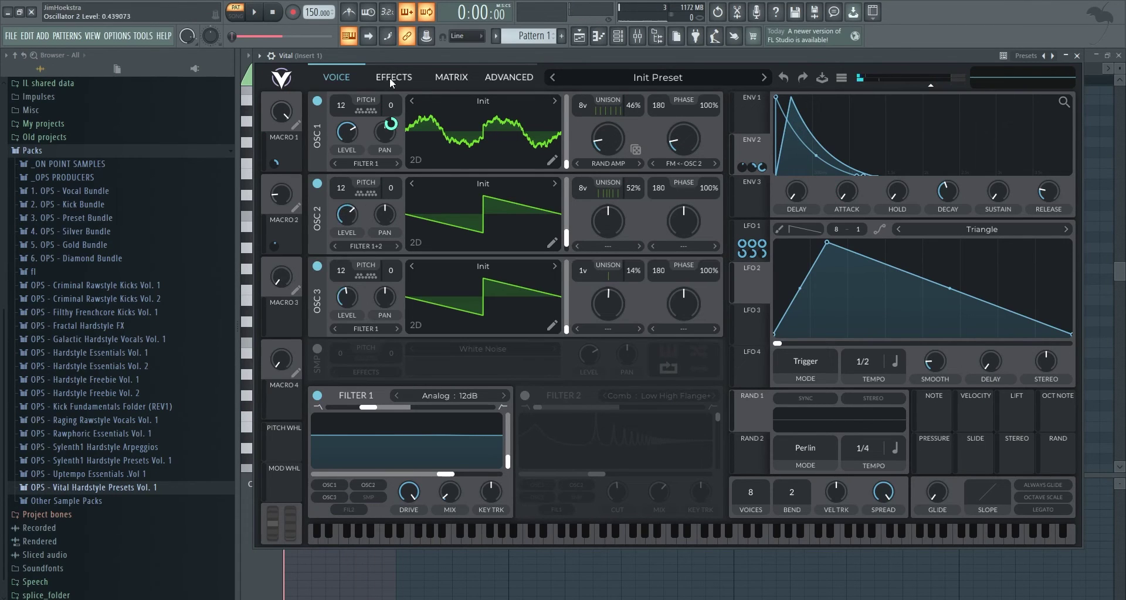
{"action": "key", "text": "space"}
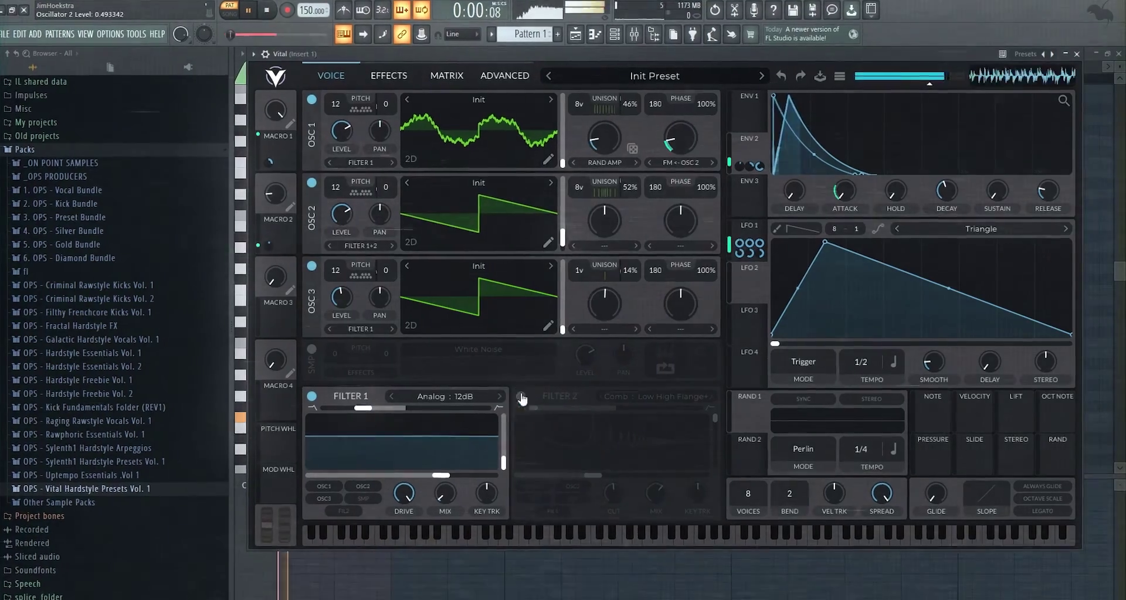
{"action": "left_click", "coordinate": [524, 396]}
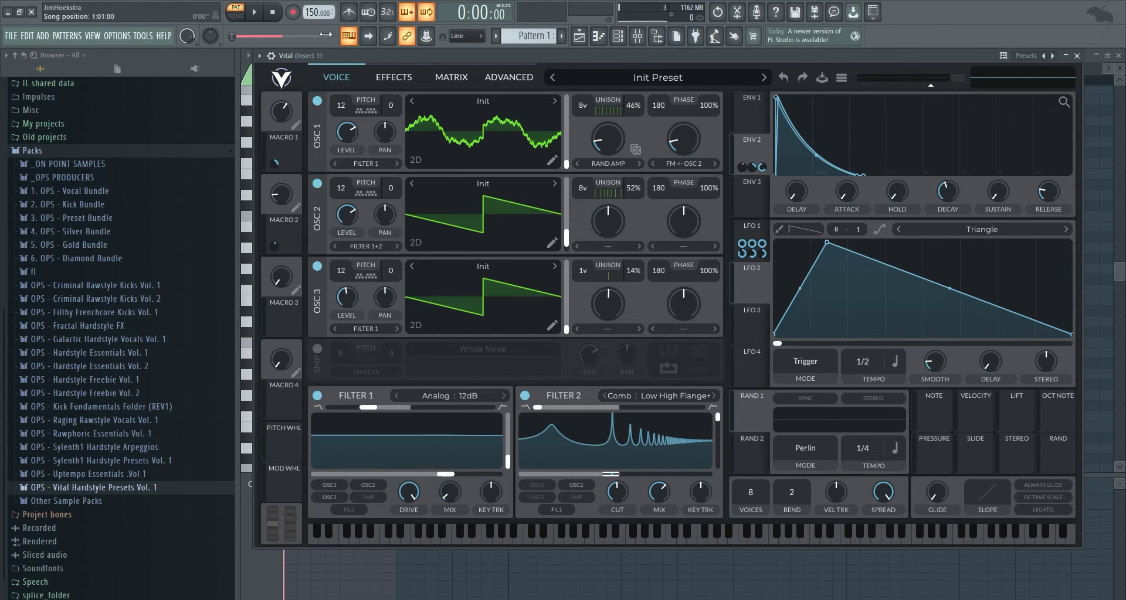
{"action": "left_click", "coordinate": [822, 78]}
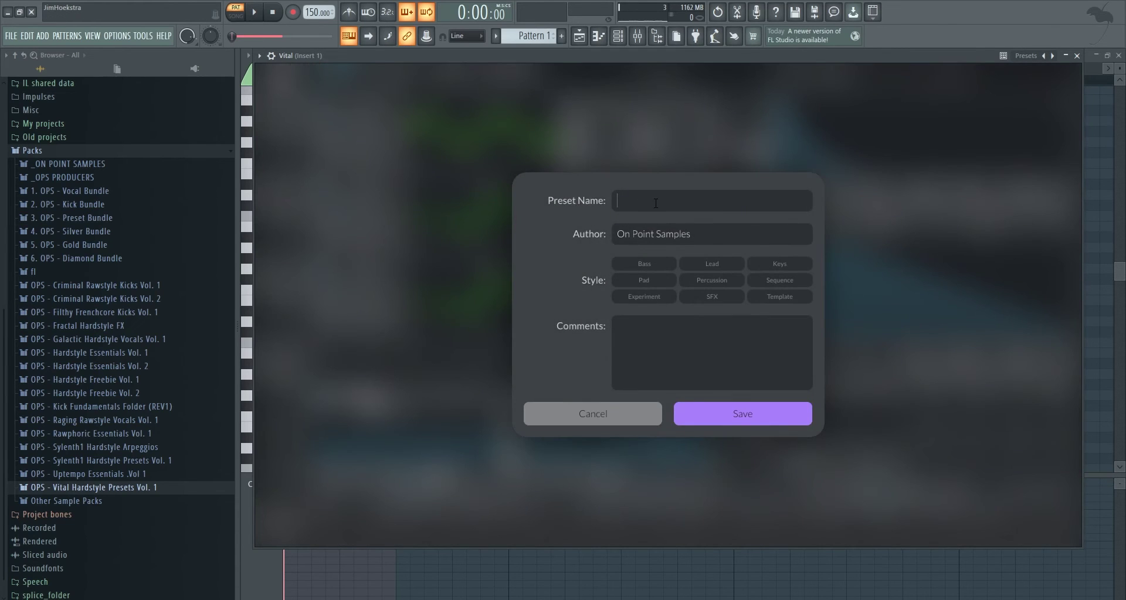
{"action": "type", "text": "SC - 1"}
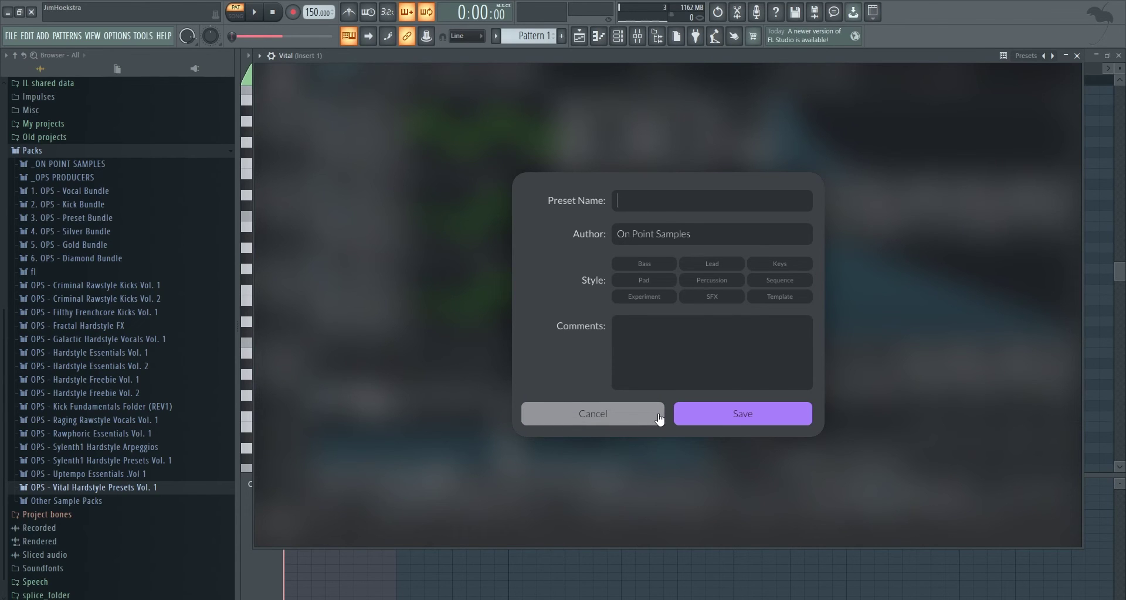
{"action": "left_click", "coordinate": [659, 417]}
Raise Oscillator 1's FM amount, lower its Random Amplitudes amount, and toggle Oscillator 3 and the sampler to compare them.
{"action": "left_click_drag", "start_coordinate": [619, 143], "coordinate": [622, 120]}
{"action": "left_click_drag", "start_coordinate": [689, 149], "coordinate": [694, 128]}
{"action": "left_click", "coordinate": [316, 266]}
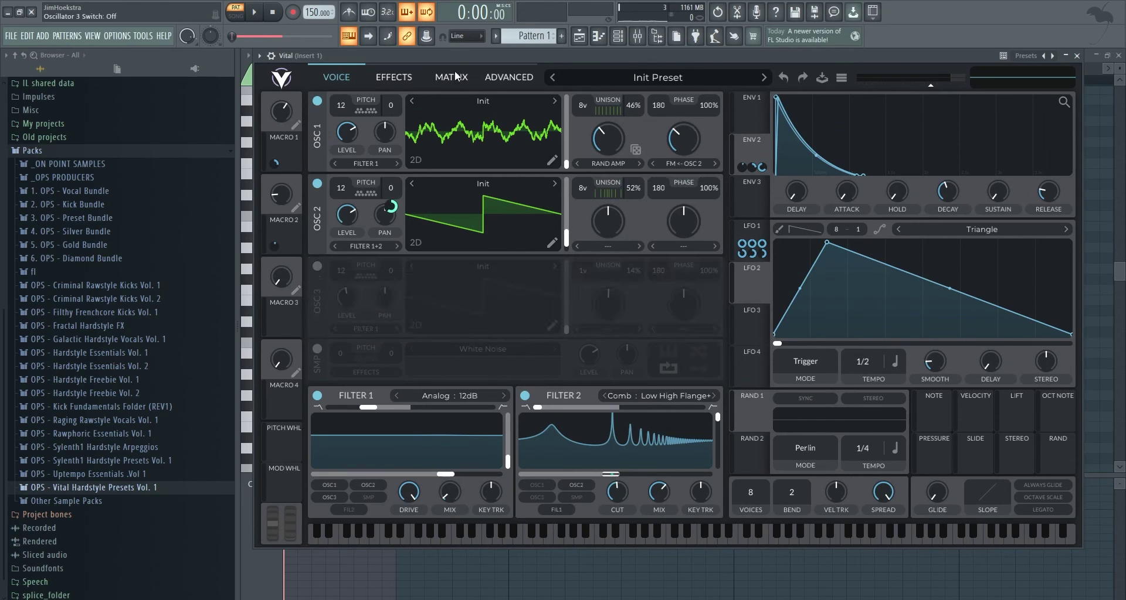
{"action": "left_click", "coordinate": [316, 266]}
{"action": "left_click", "coordinate": [317, 348]}
{"action": "left_click", "coordinate": [317, 349]}
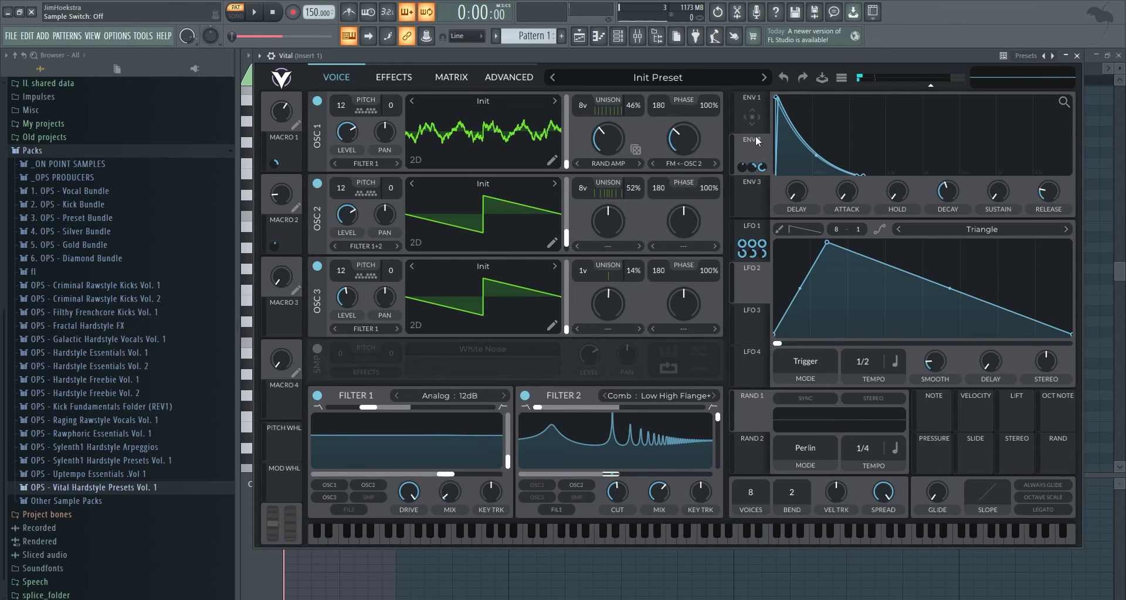
{"action": "left_click_drag", "start_coordinate": [614, 133], "coordinate": [619, 164]}
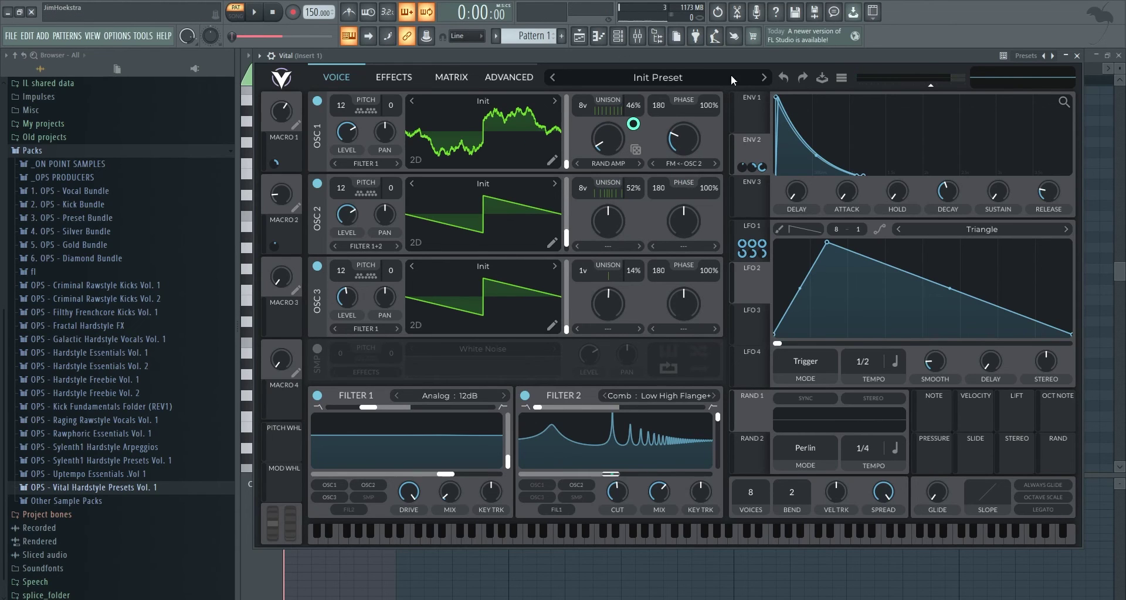
Review the advanced options, the available display themes and the modulation matrix, and return to the oscillators.
{"action": "left_click", "coordinate": [520, 80]}
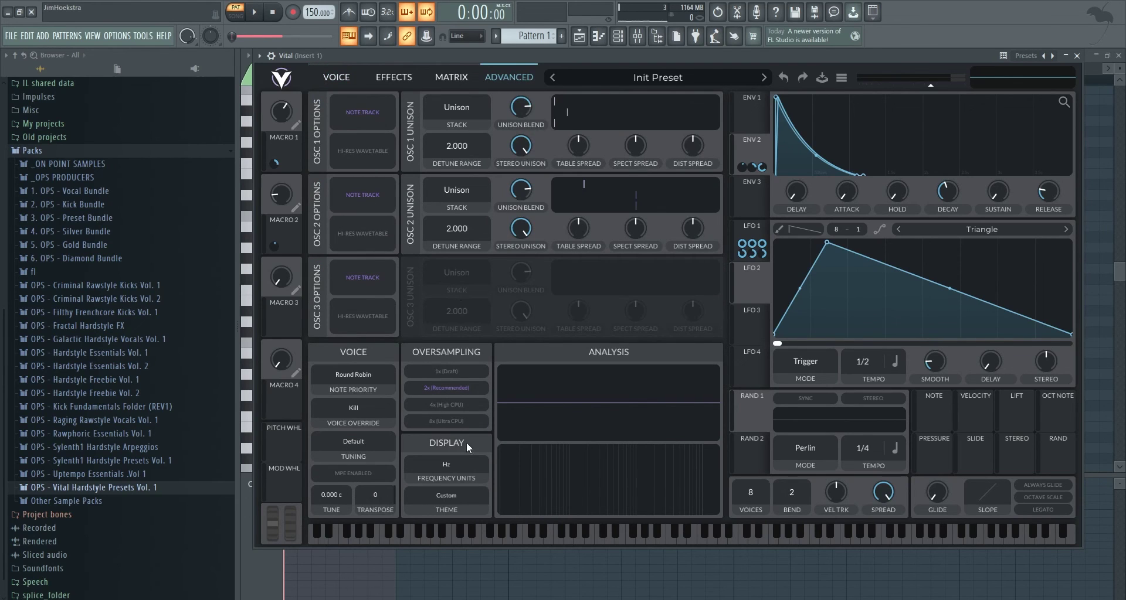
{"action": "left_click", "coordinate": [446, 496]}
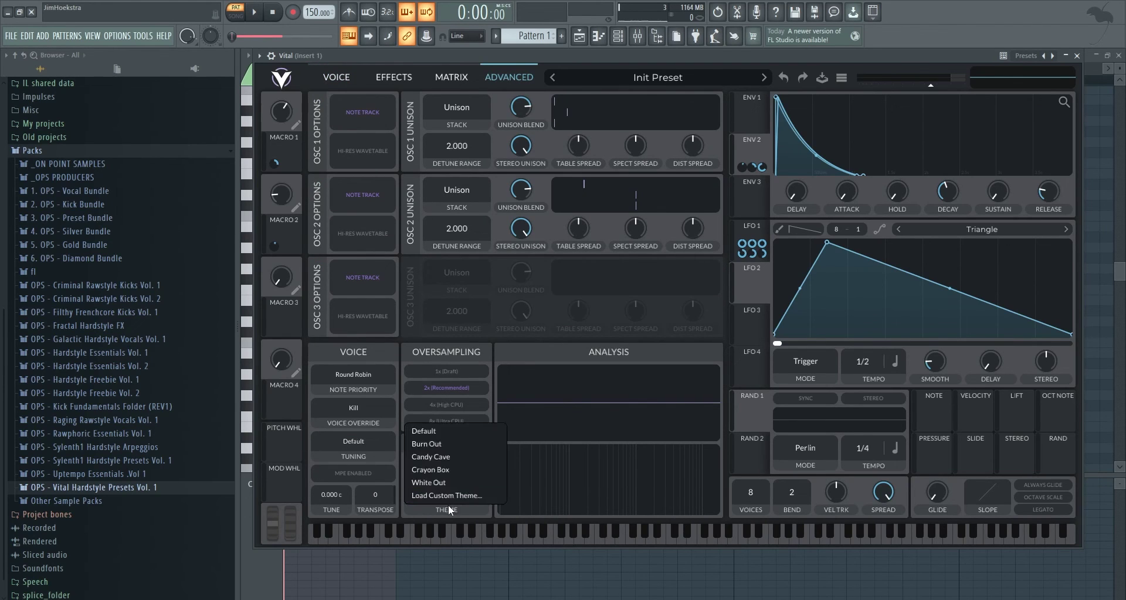
{"action": "left_click", "coordinate": [389, 214]}
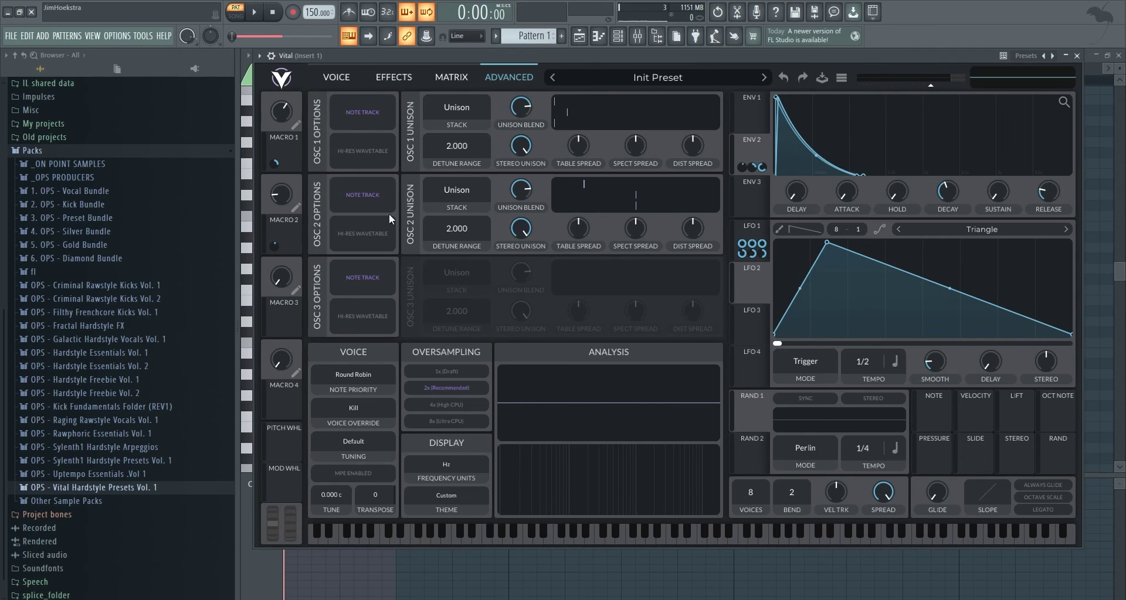
{"action": "left_click", "coordinate": [346, 84]}
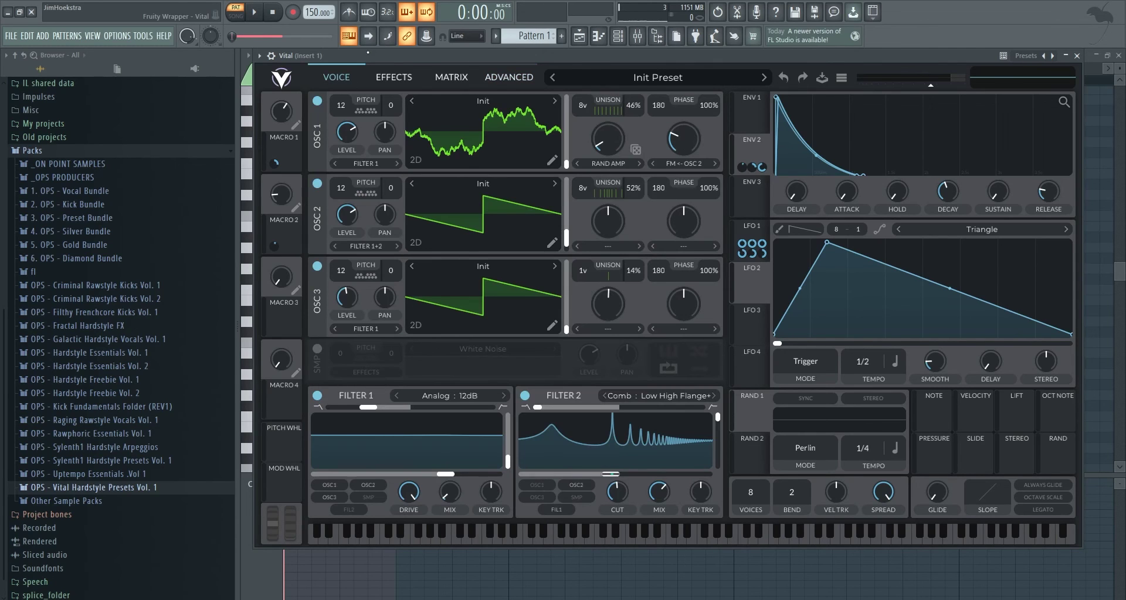
{"action": "left_click", "coordinate": [456, 79]}
{"action": "left_click", "coordinate": [518, 79]}
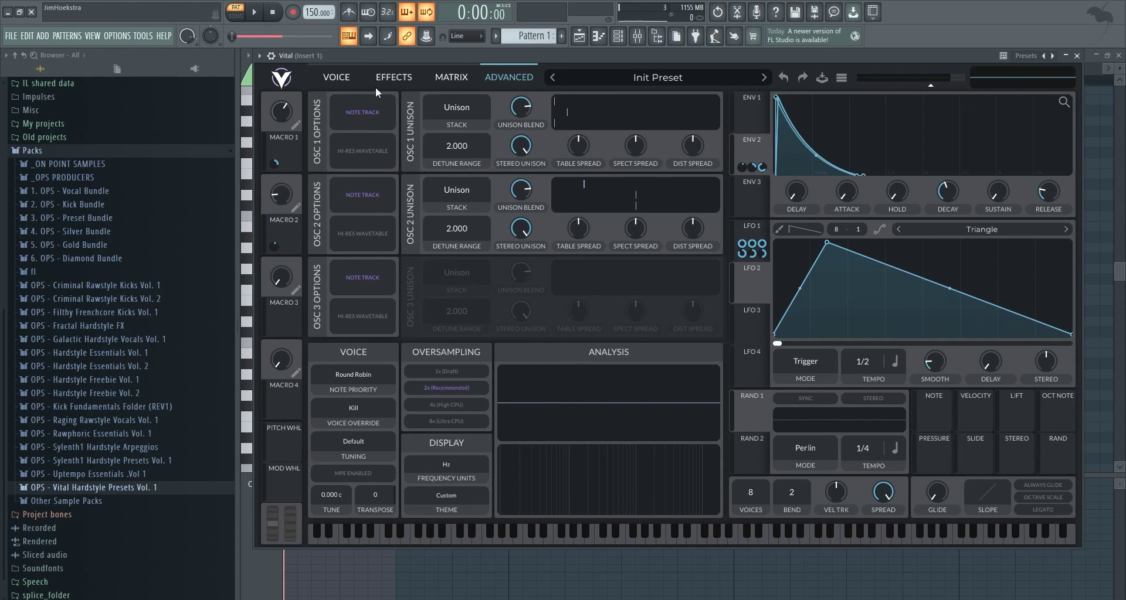
{"action": "left_click", "coordinate": [340, 84]}
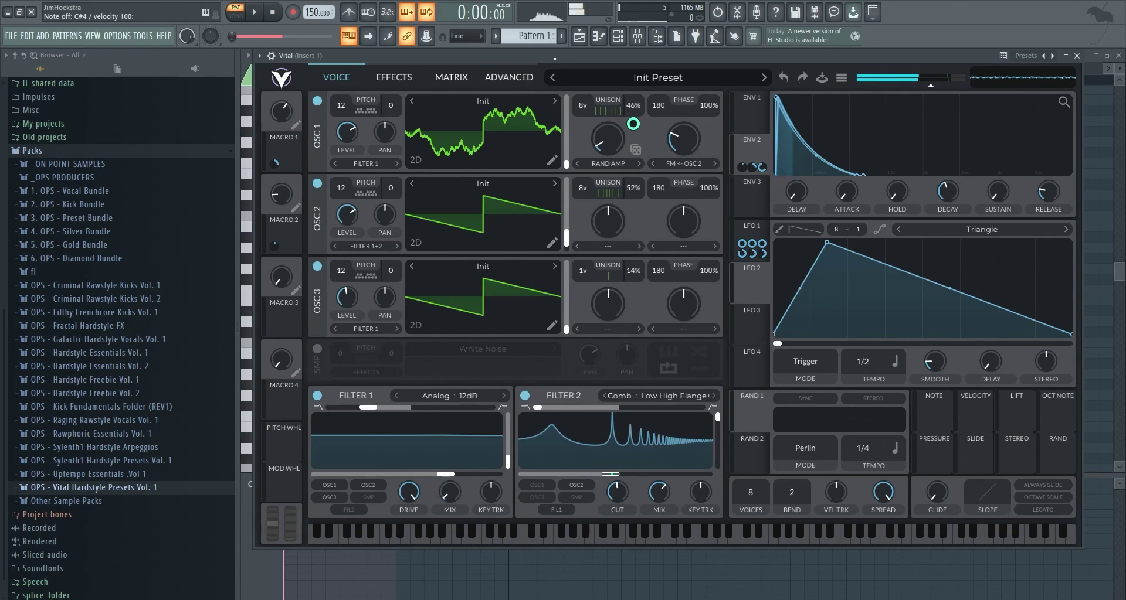